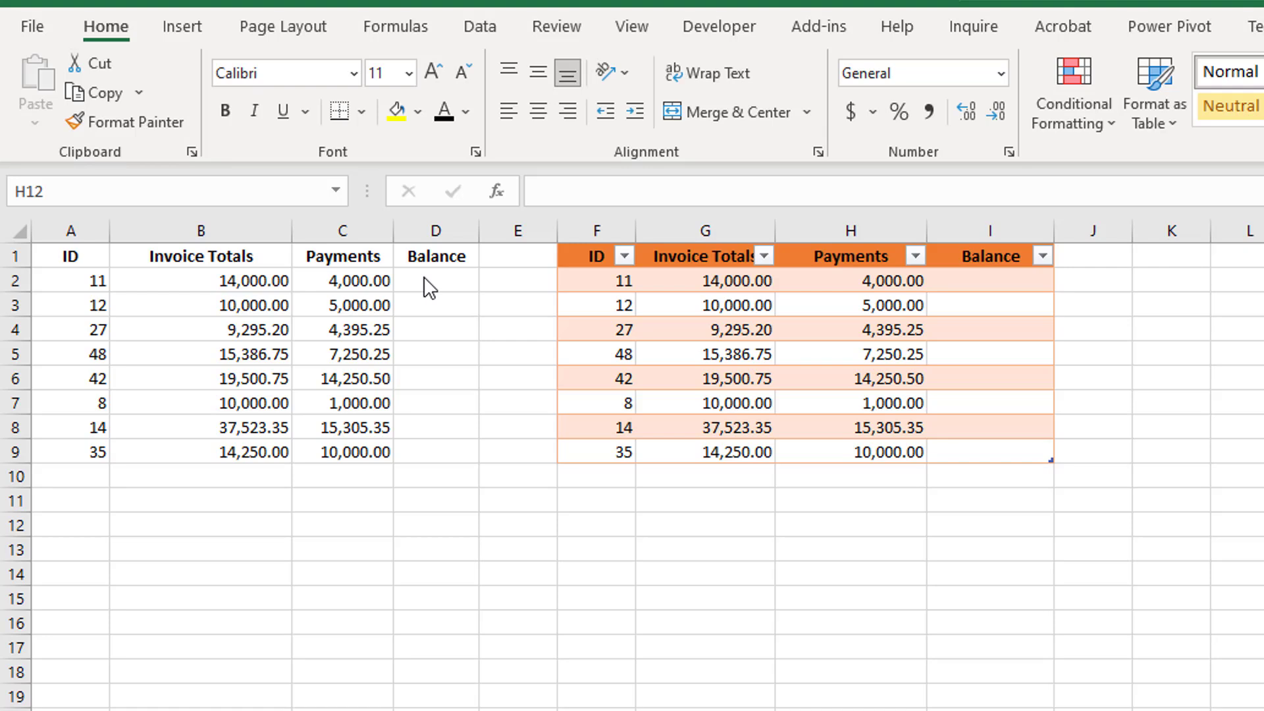
Calculate the plain range's balances with =B2-C2 in D2, copy the formula down to D9, and check the copied formulas.
{"action": "left_click", "coordinate": [428, 281]}
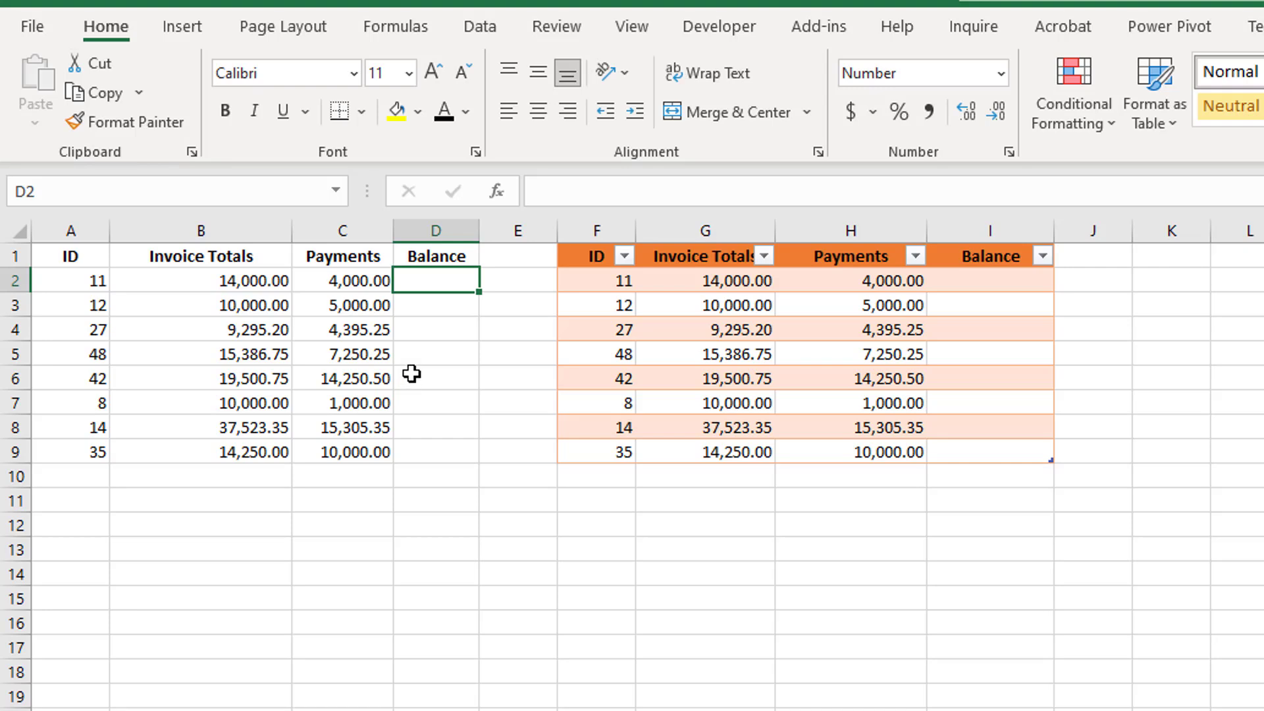
{"action": "type", "text": "="}
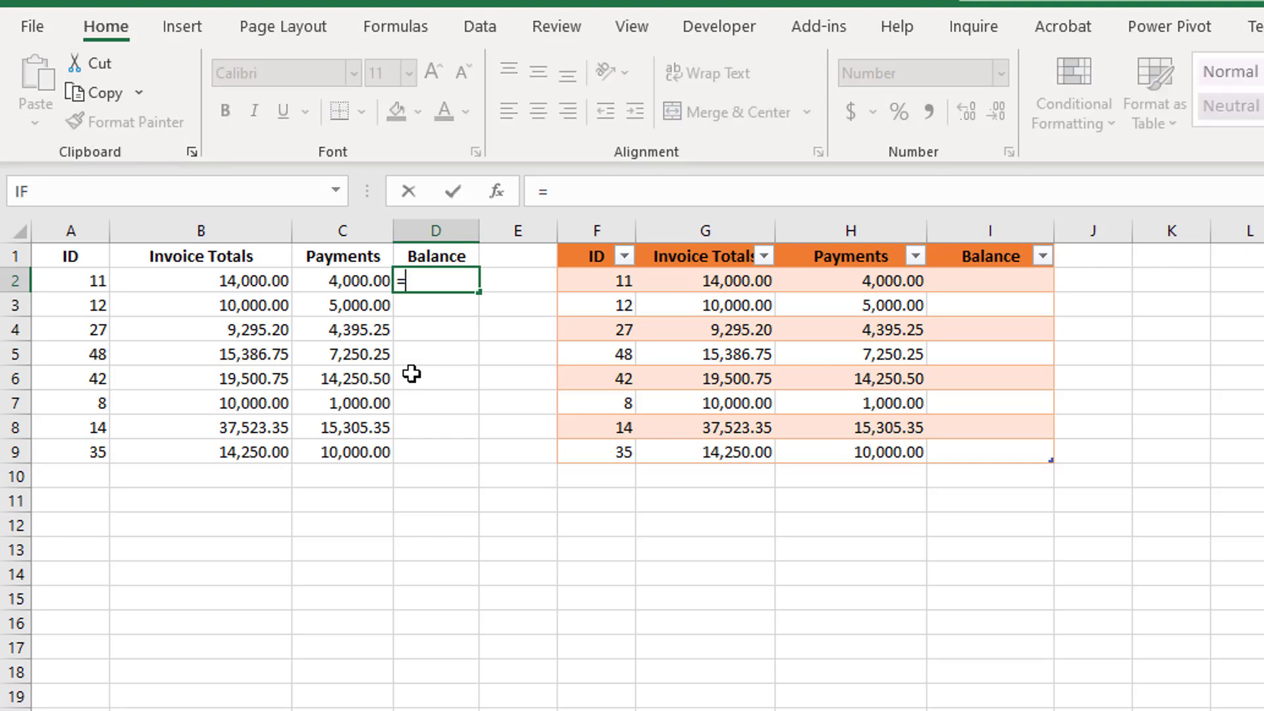
{"action": "left_click", "coordinate": [256, 281]}
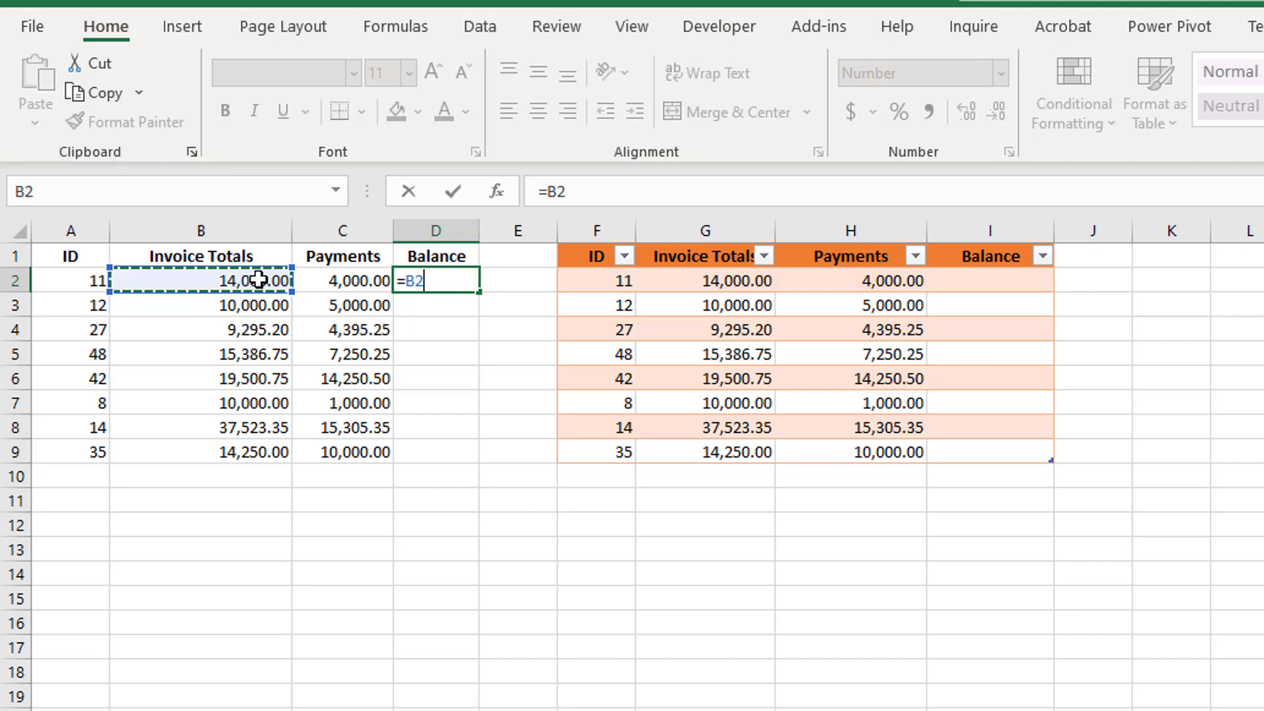
{"action": "type", "text": "-"}
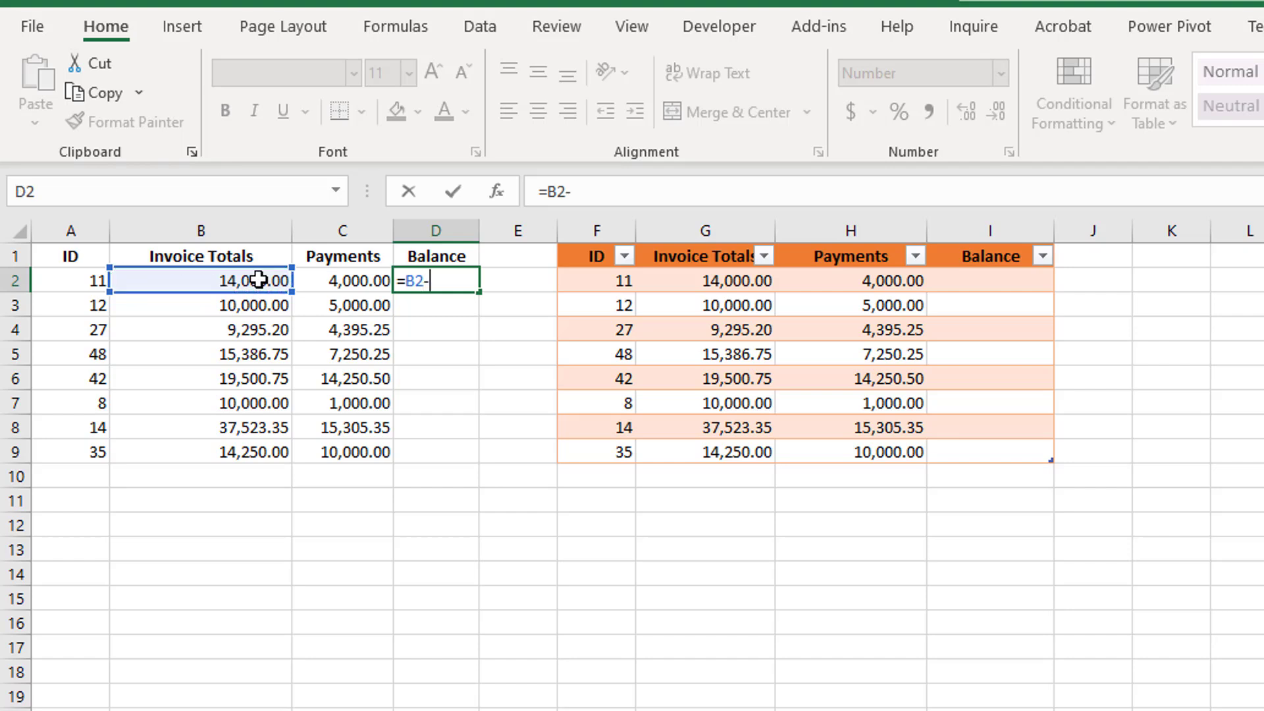
{"action": "left_click", "coordinate": [338, 281]}
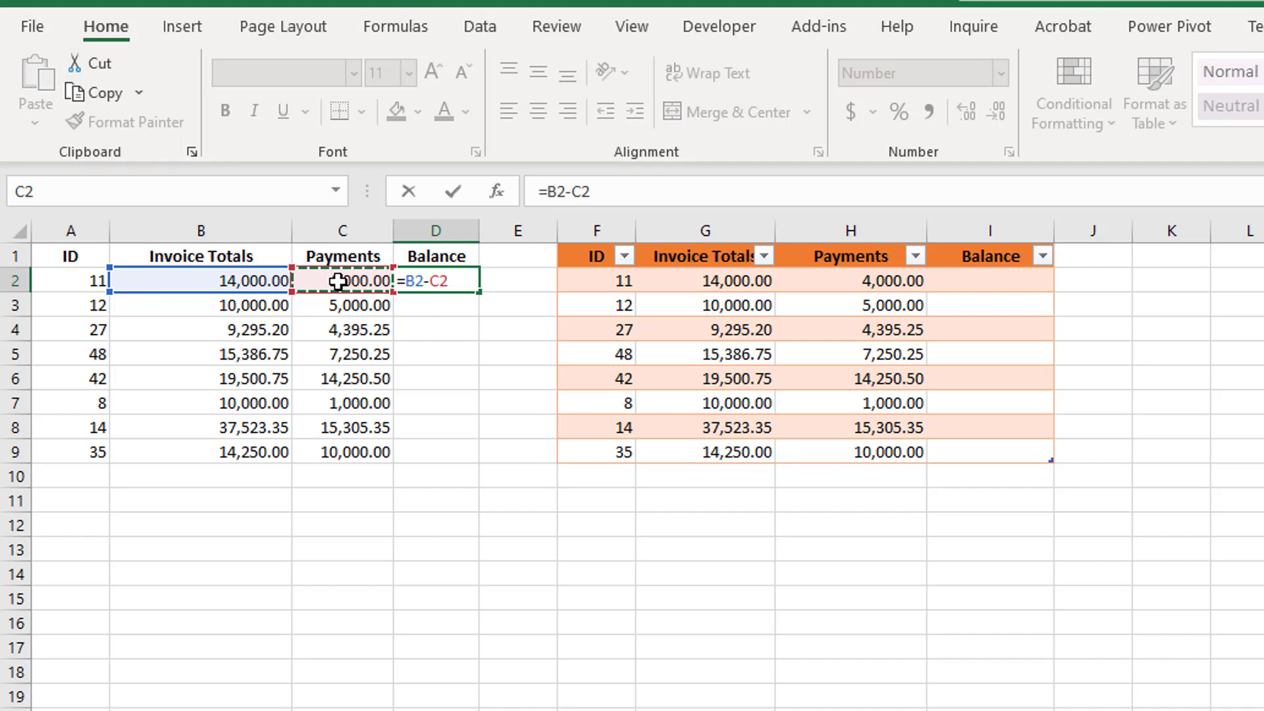
{"action": "key", "text": "ctrl+Return"}
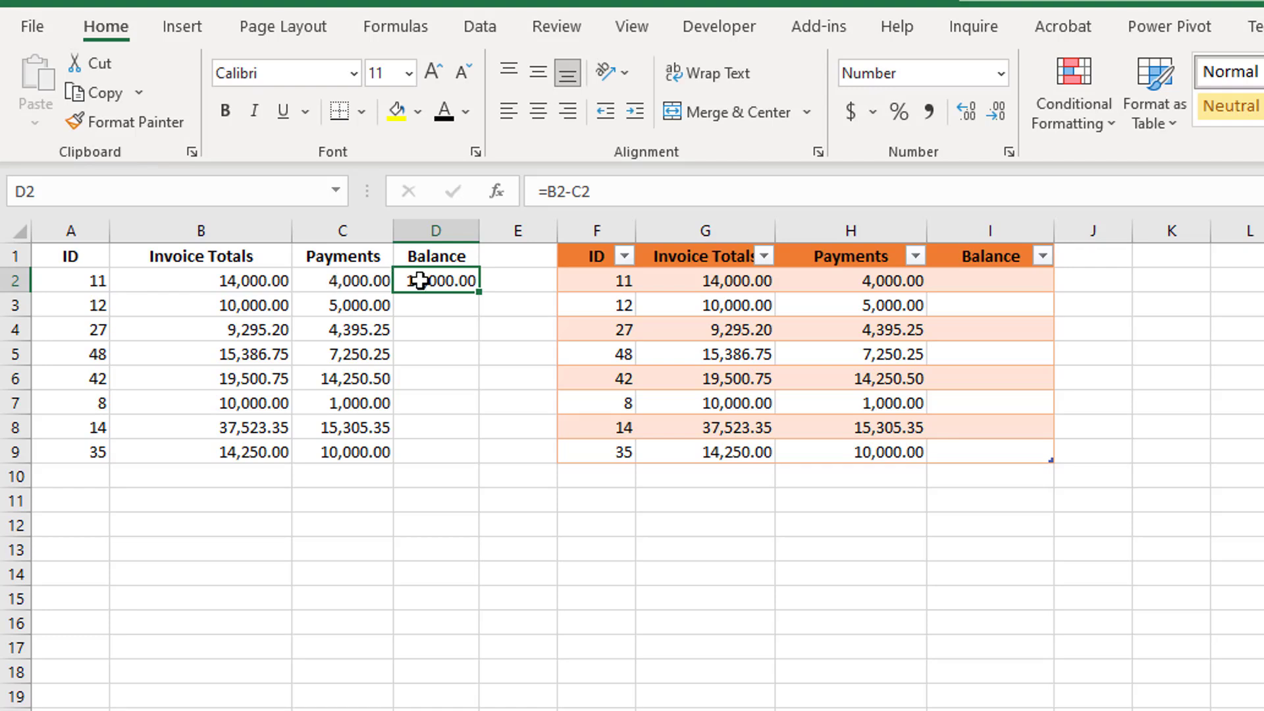
{"action": "left_click_drag", "start_coordinate": [478, 295], "coordinate": [485, 452]}
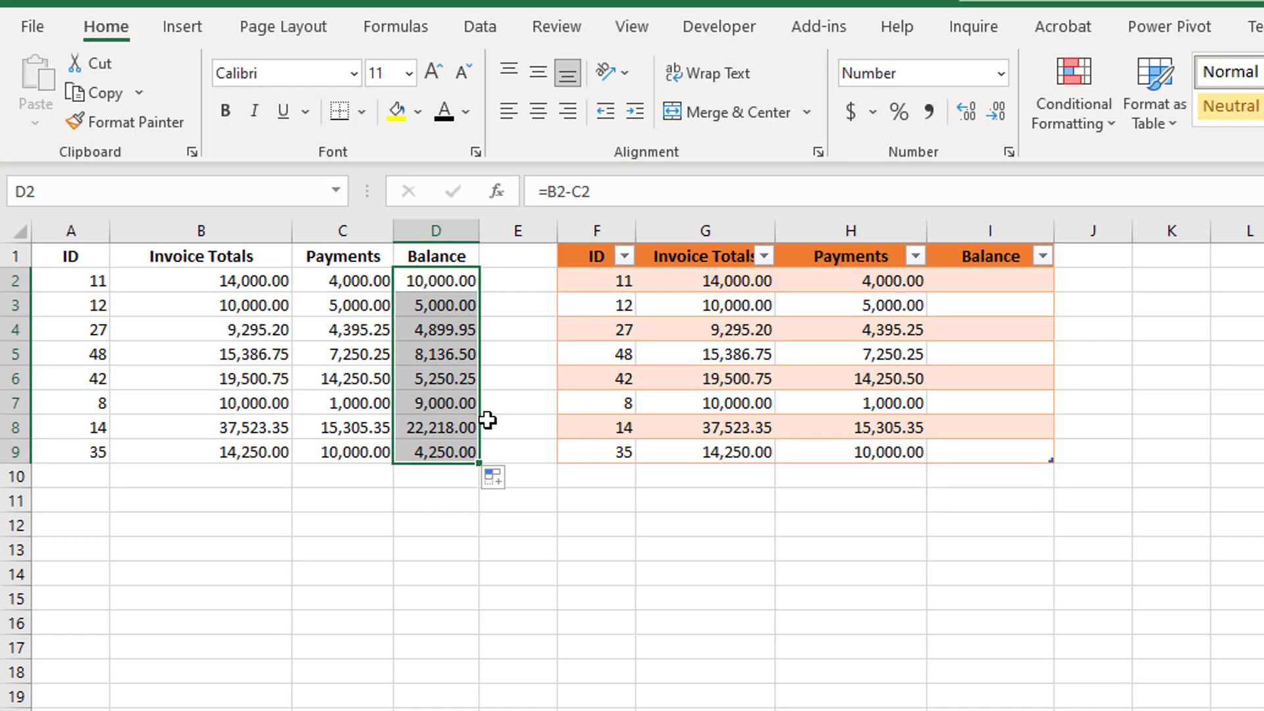
{"action": "left_click", "coordinate": [452, 306]}
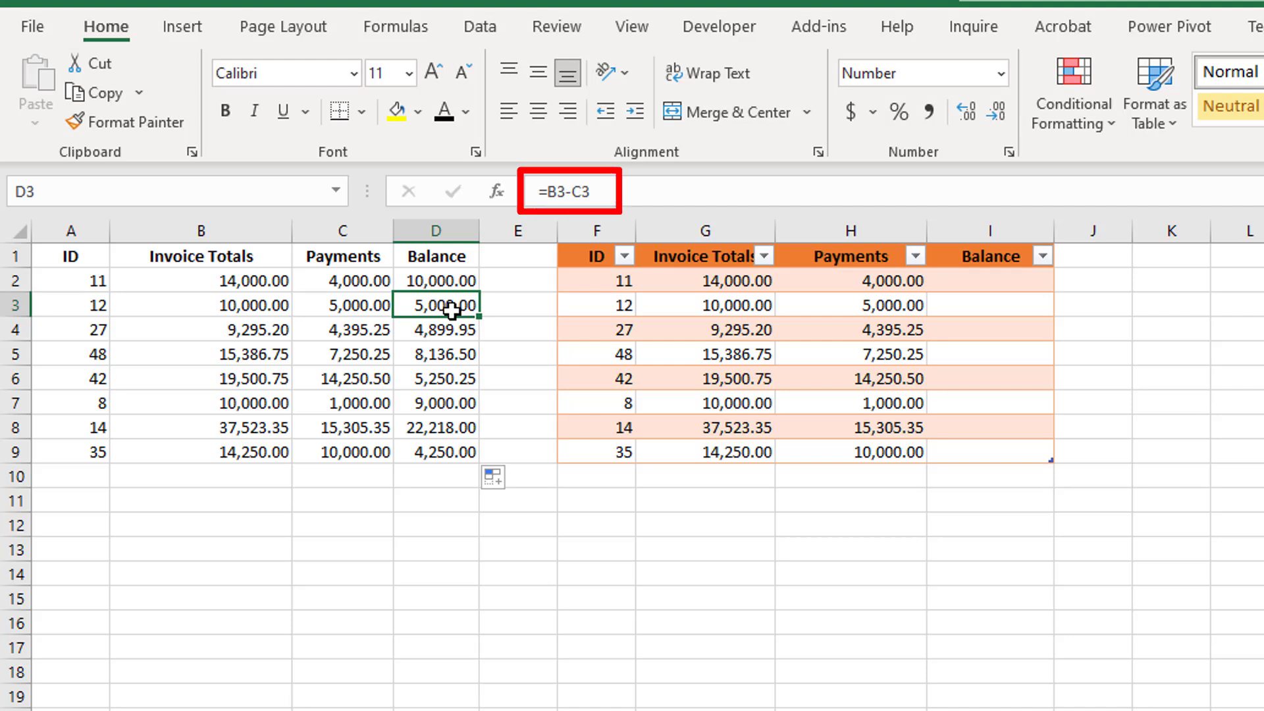
{"action": "left_click", "coordinate": [450, 330]}
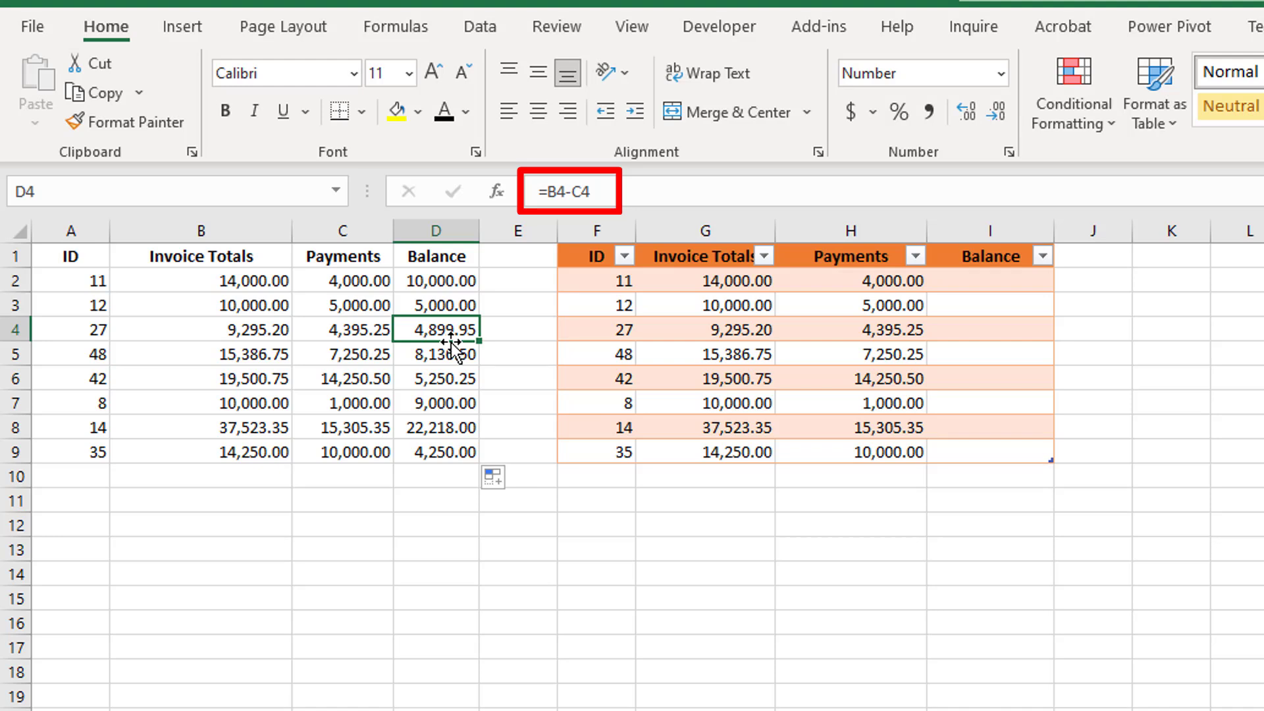
{"action": "left_click", "coordinate": [450, 354]}
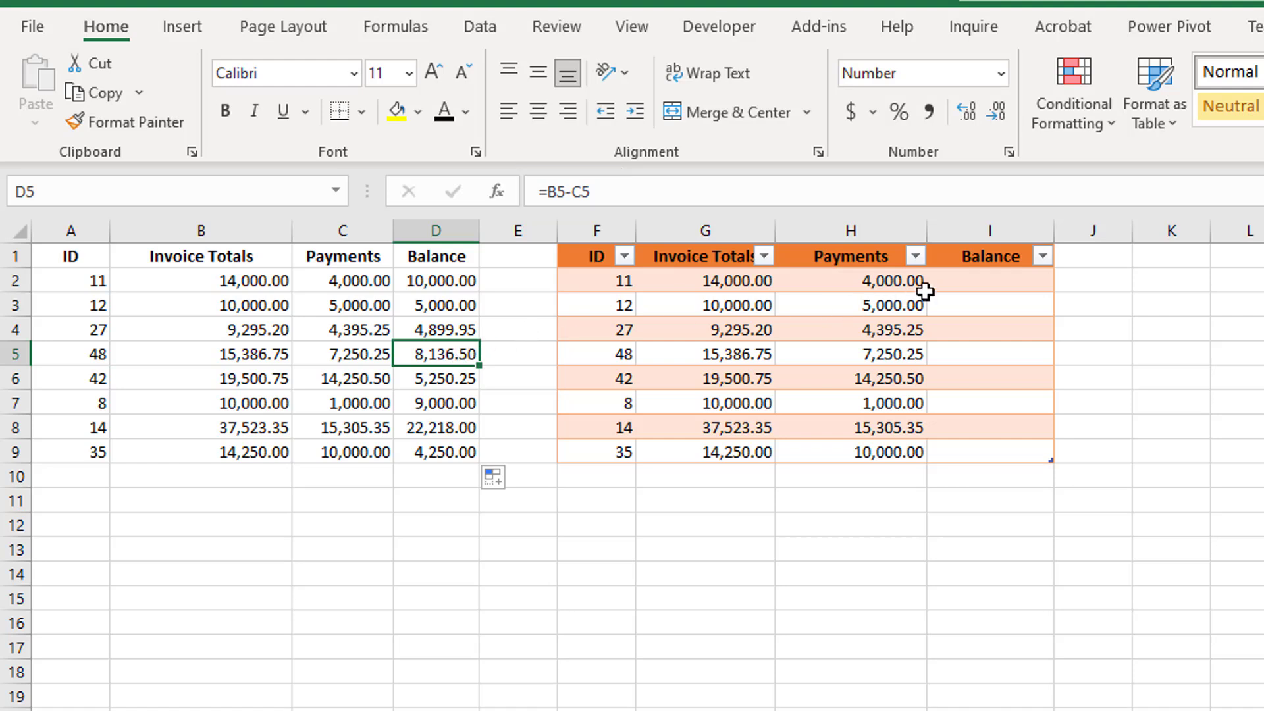
Rename the orange-formatted table as Sales2021.
{"action": "left_click", "coordinate": [957, 285]}
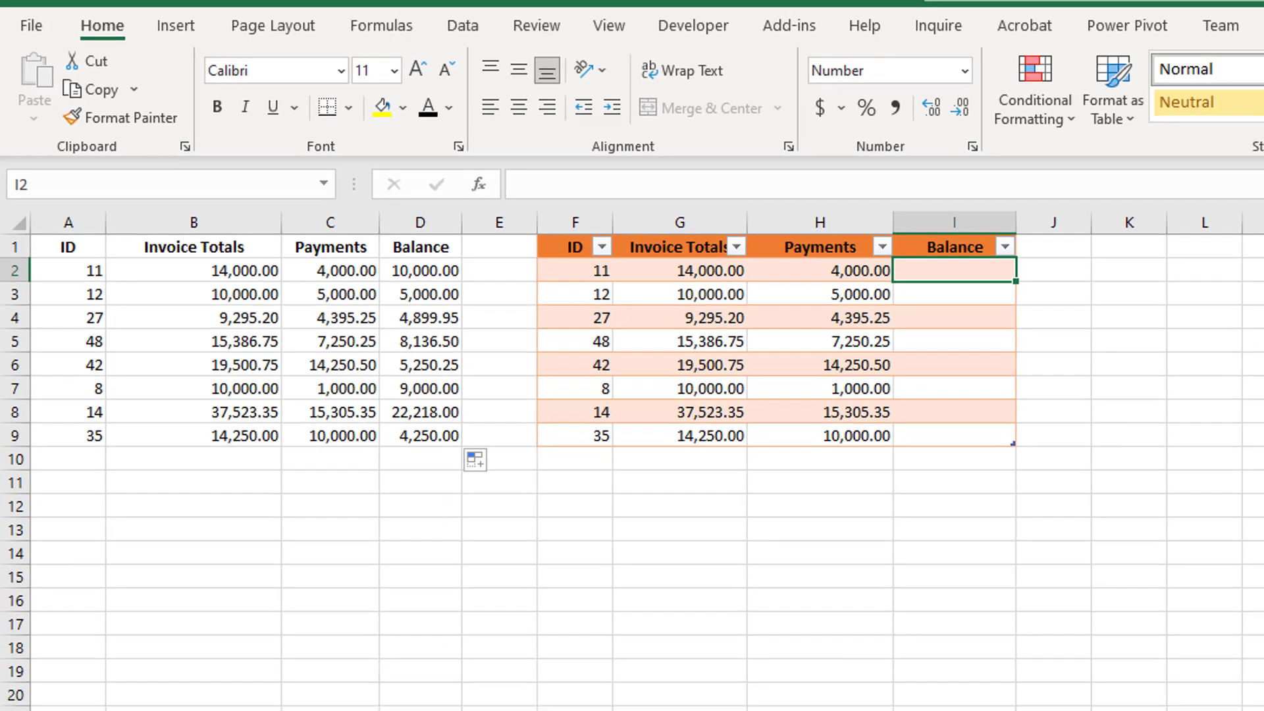
{"action": "left_click", "coordinate": [1230, 22]}
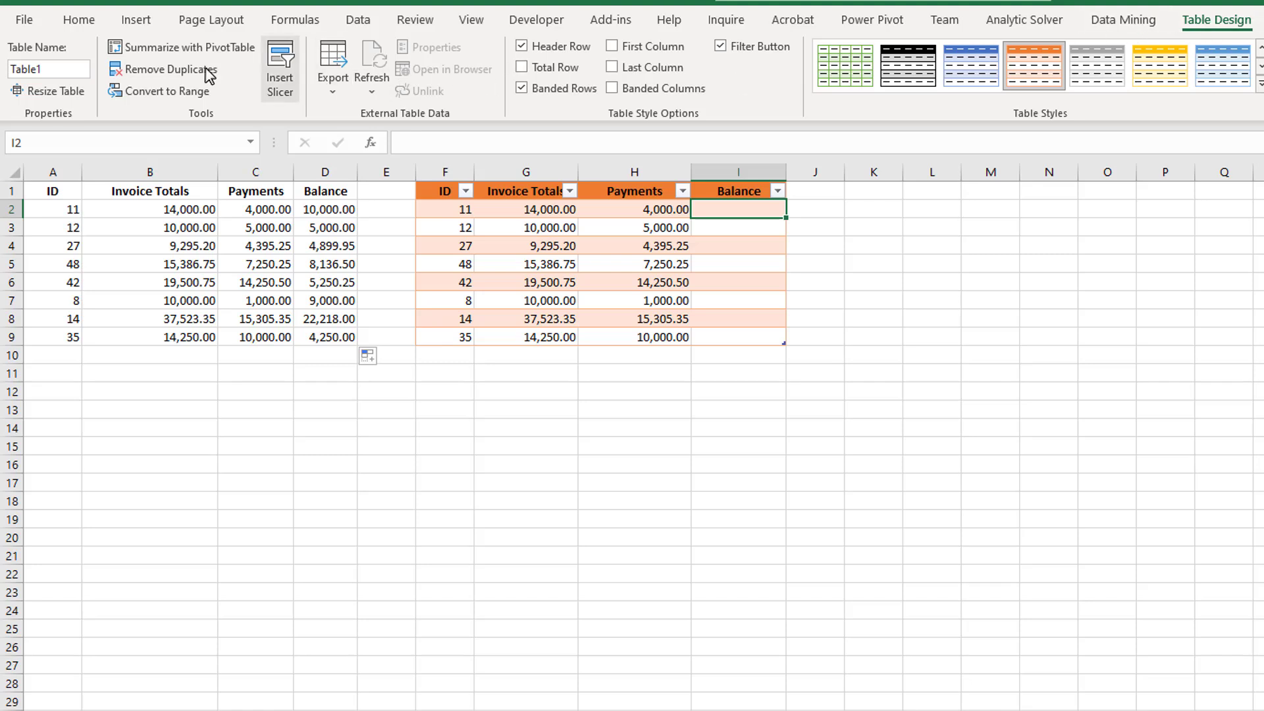
{"action": "left_click", "coordinate": [62, 69]}
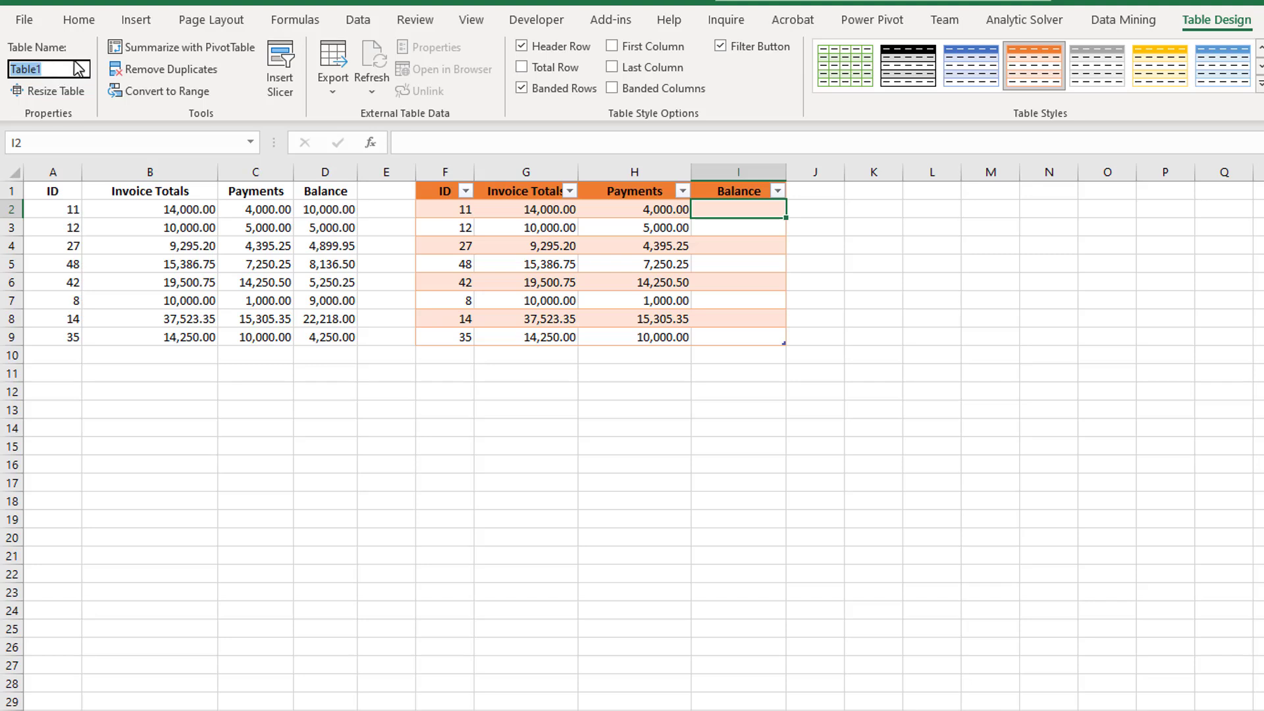
{"action": "type", "text": "Sales2021"}
{"action": "key", "text": "Return"}
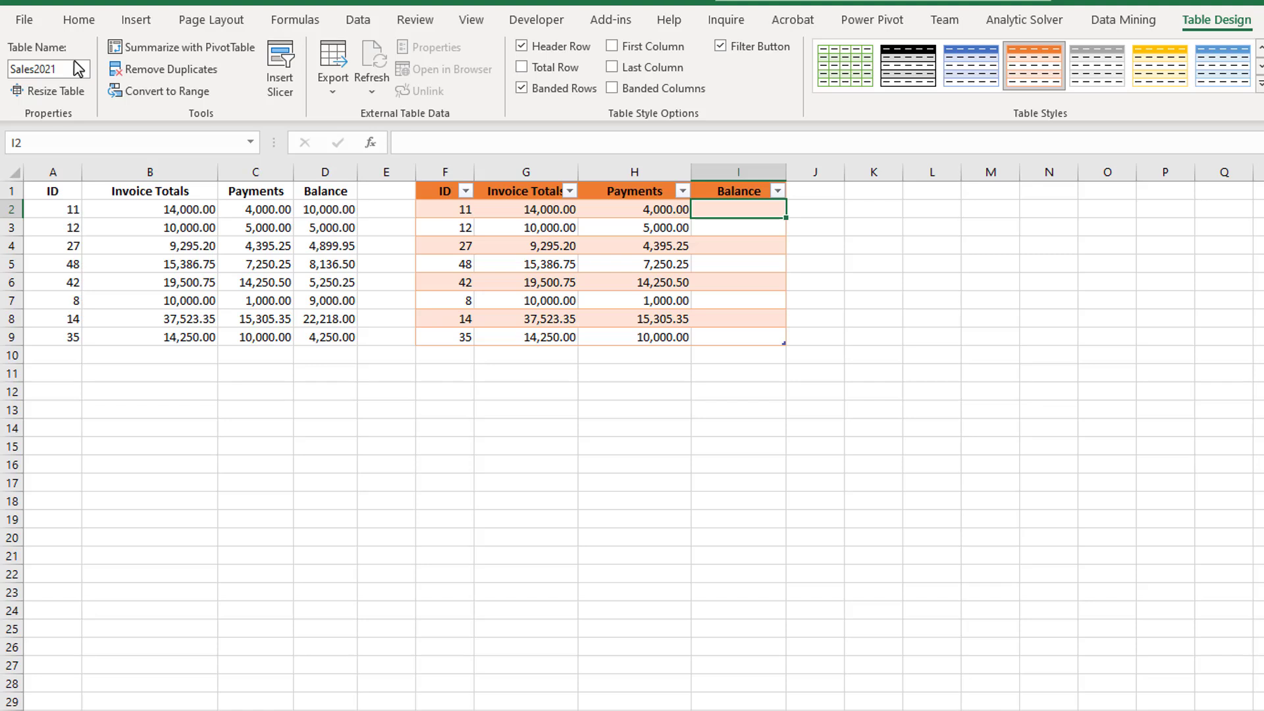
{"action": "type", "text": "="}
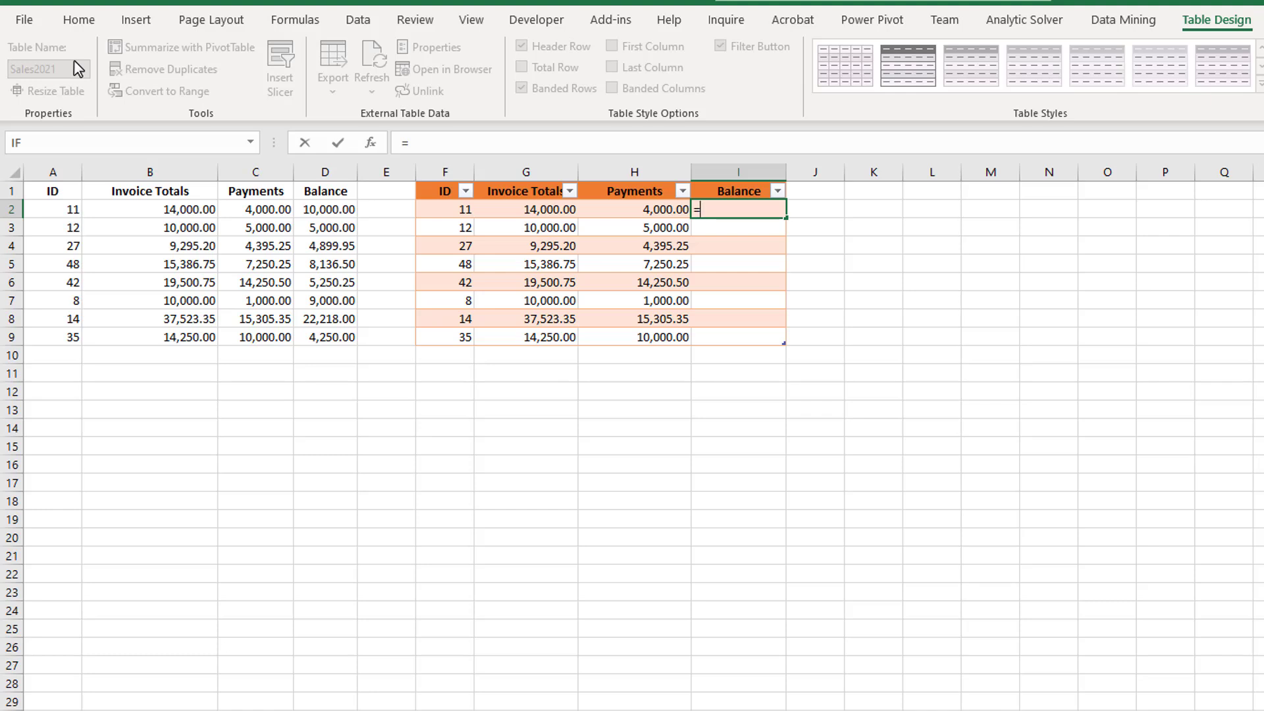
{"action": "left_click", "coordinate": [507, 210]}
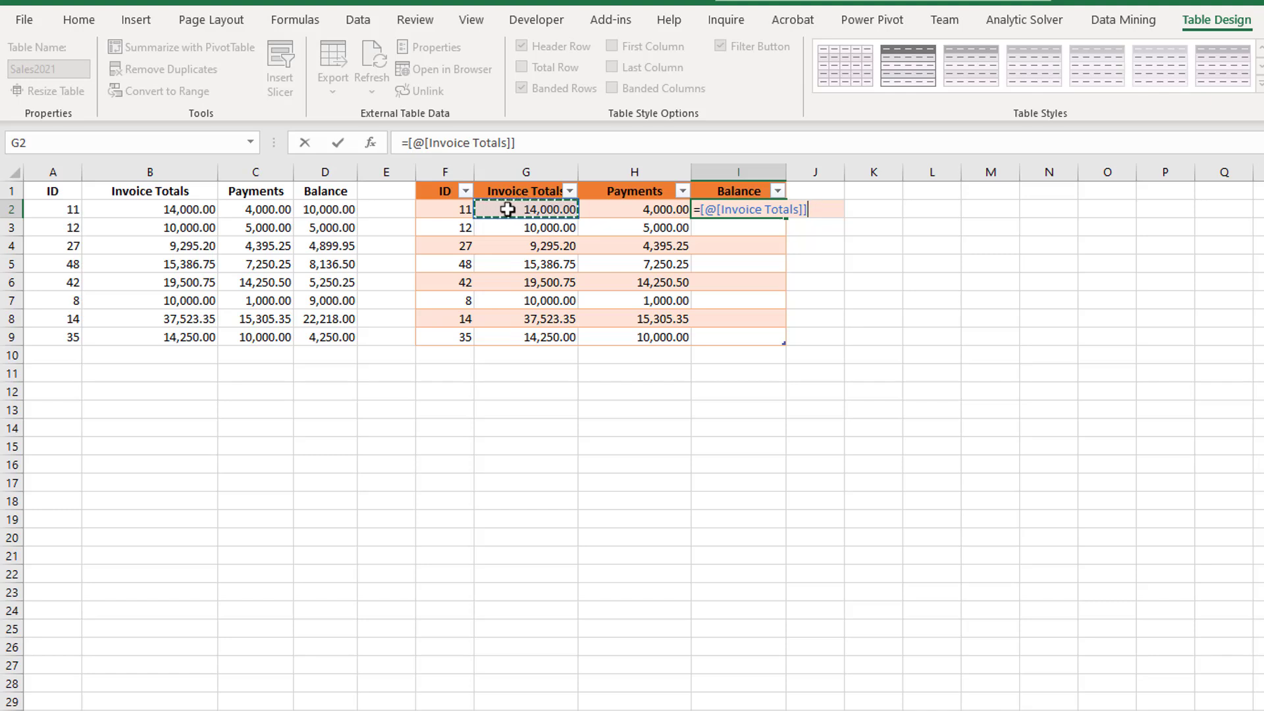
{"action": "type", "text": "-"}
{"action": "left_click", "coordinate": [618, 210]}
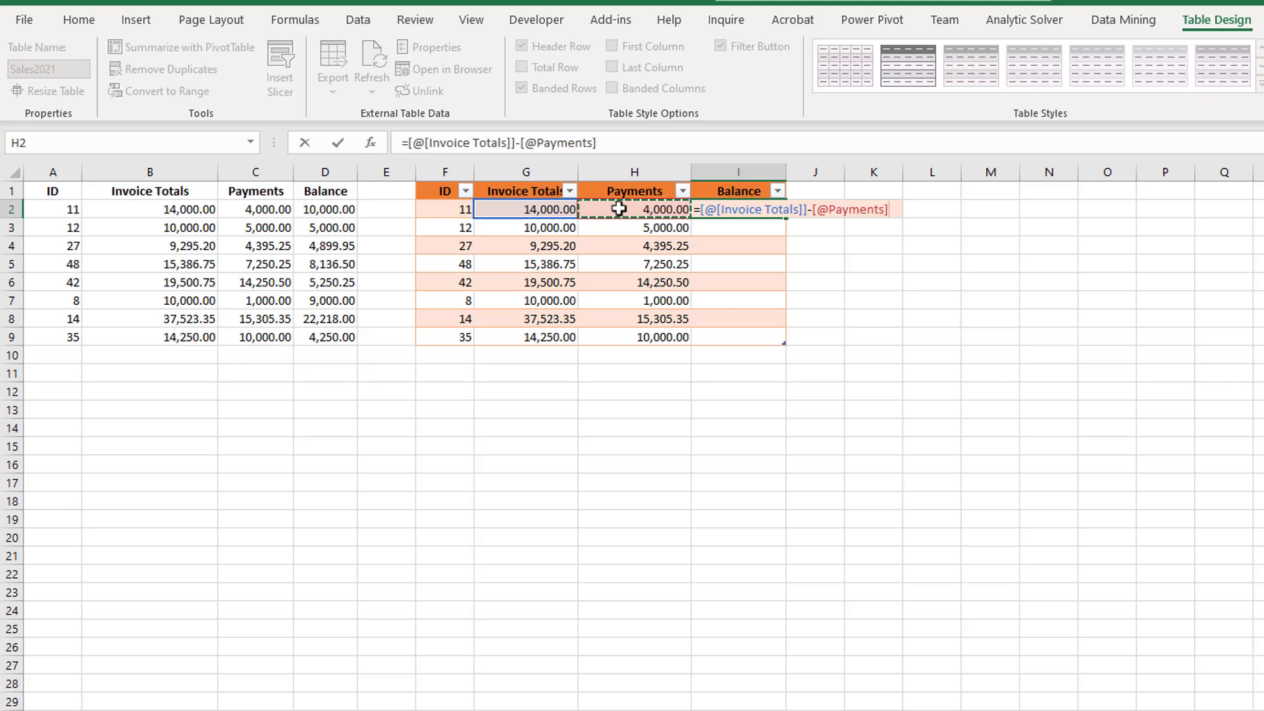
{"action": "key", "text": "ctrl+Return"}
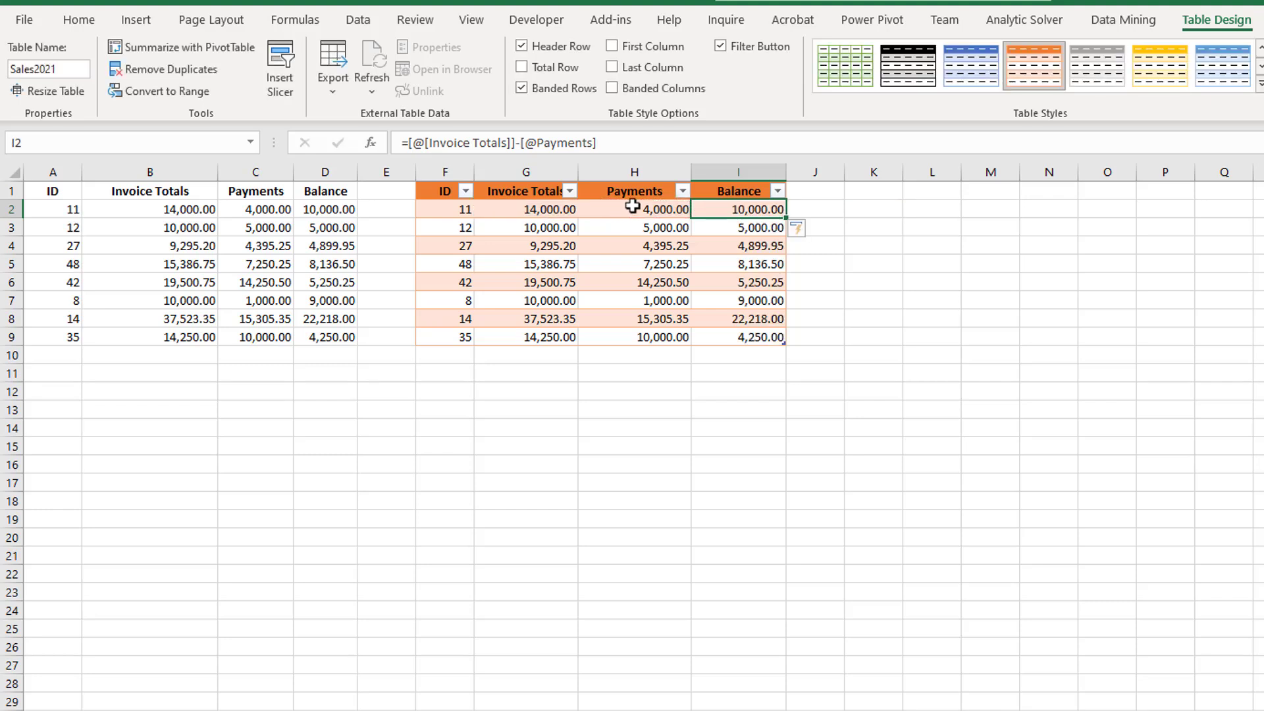
Enter the heading Balance in cell K1, outside the table.
{"action": "left_click", "coordinate": [866, 193]}
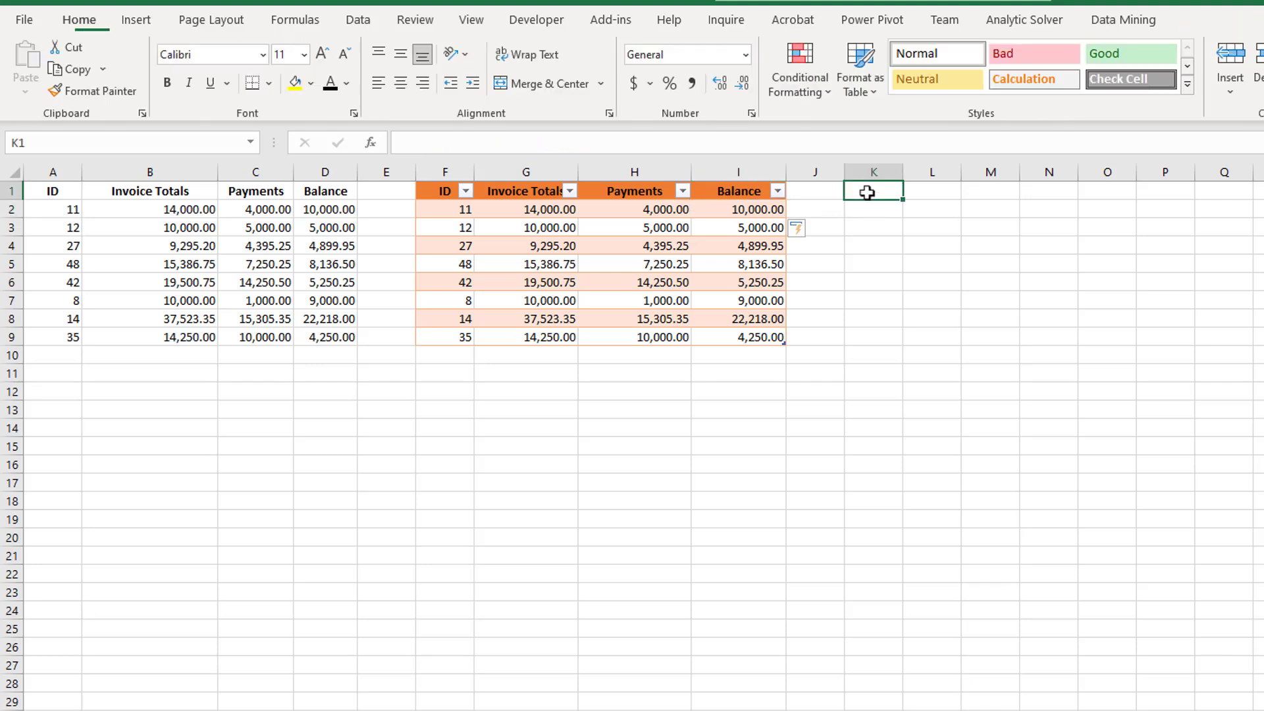
{"action": "type", "text": "Balance"}
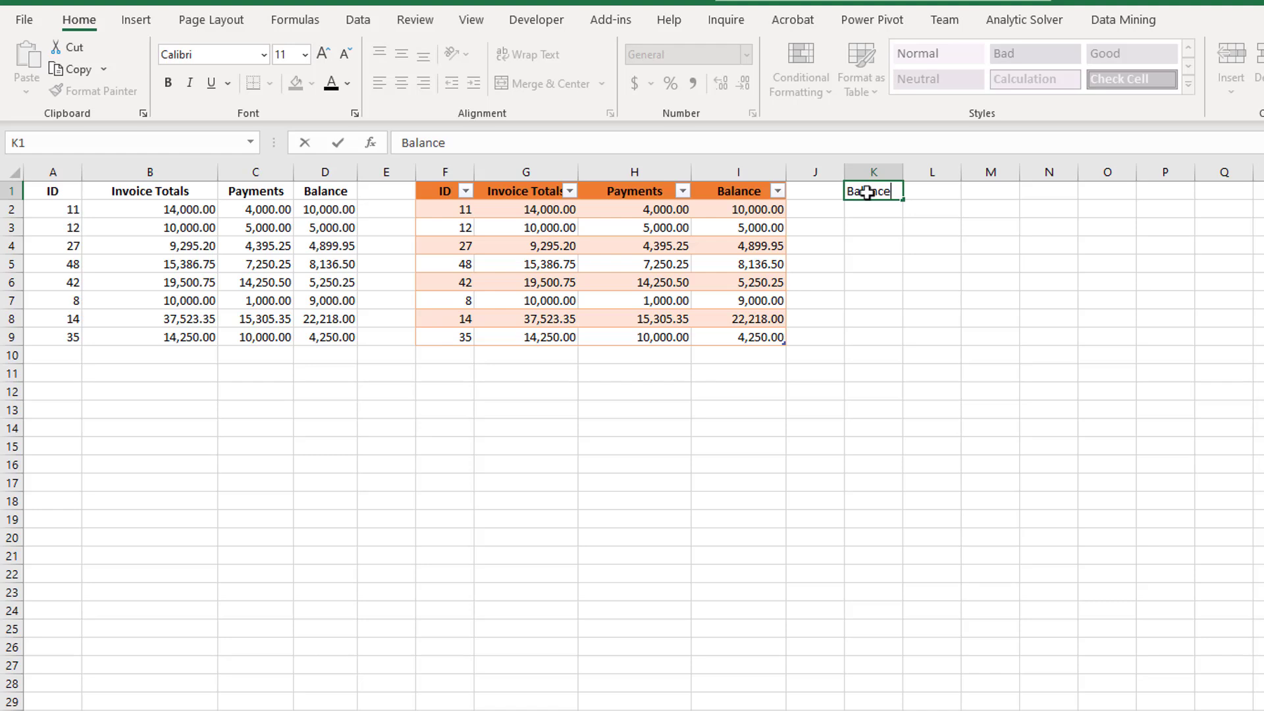
{"action": "key", "text": "Return"}
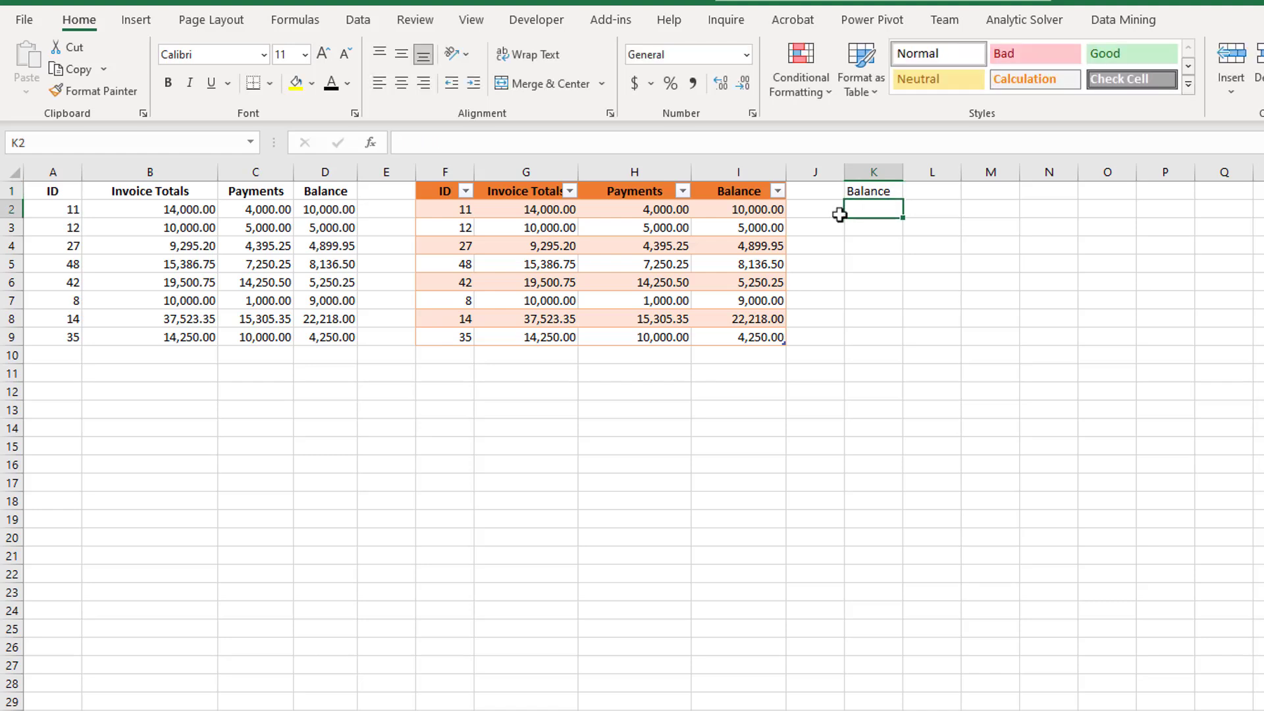
Enter the structured-reference formula =Sales2021[Invoice Totals]-Sales2021[Payments] in K2, keeping that cell selected.
{"action": "type", "text": "="}
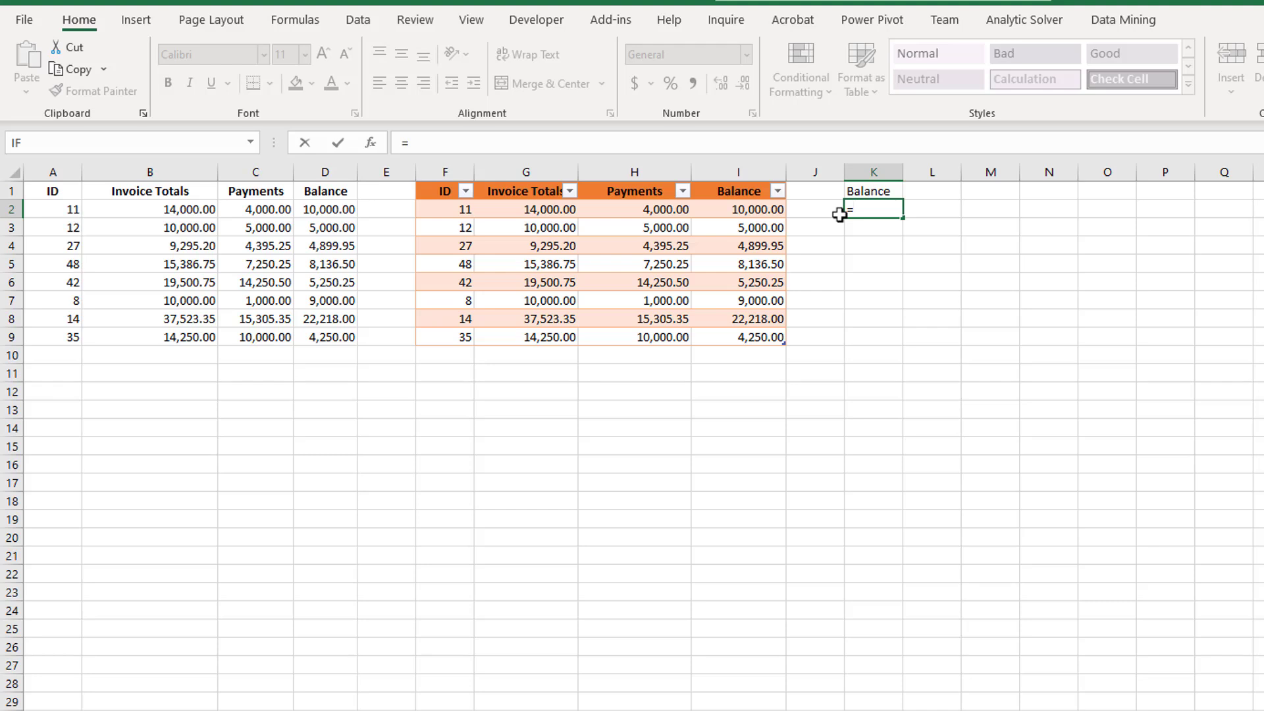
{"action": "type", "text": "s"}
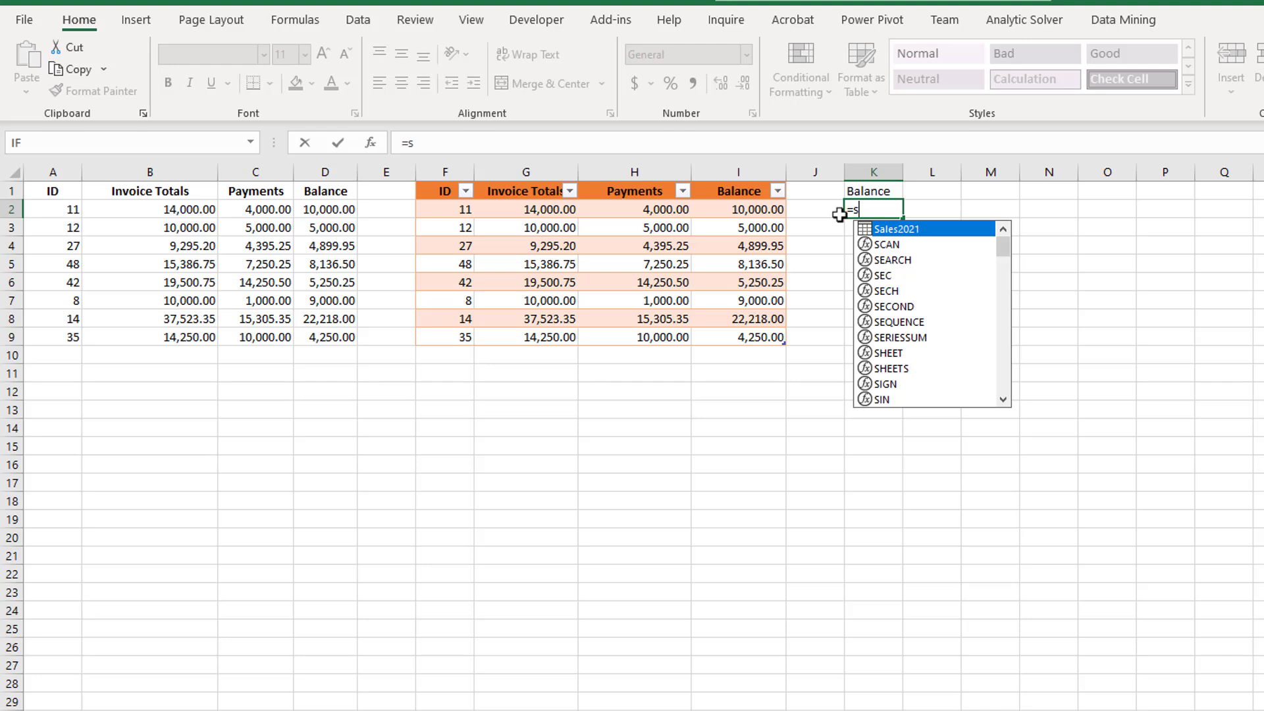
{"action": "key", "text": "Tab"}
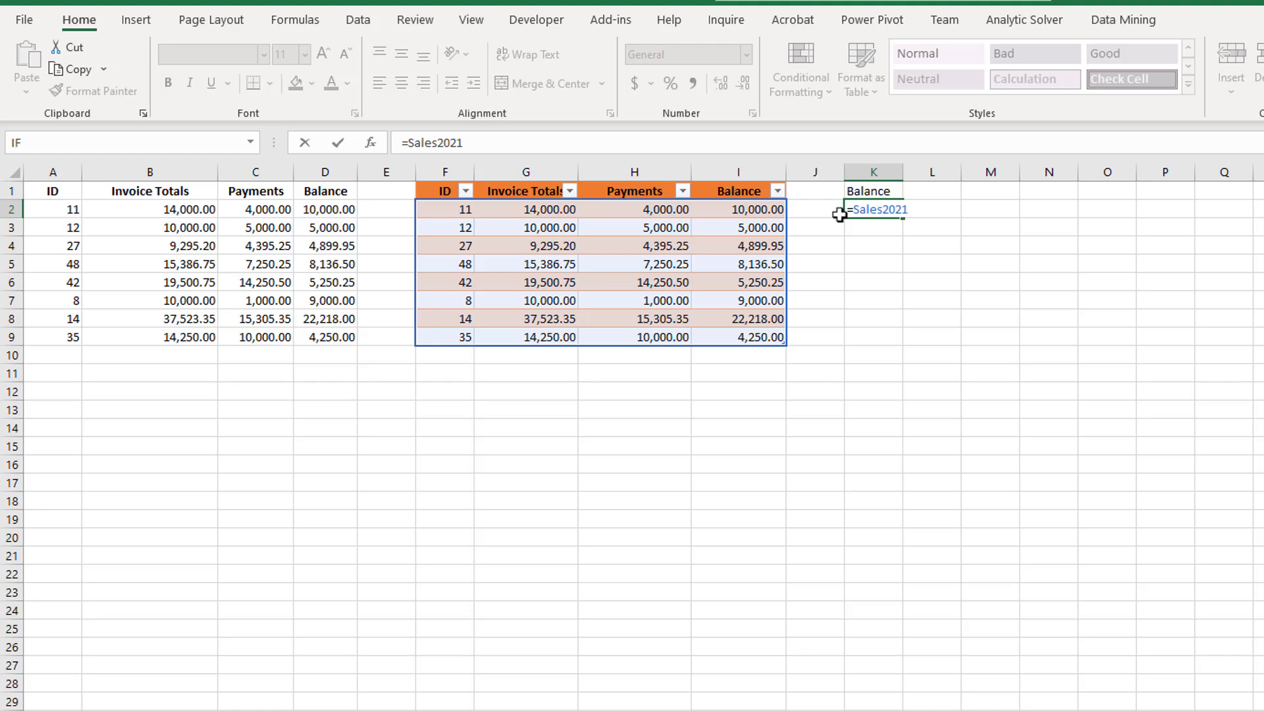
{"action": "type", "text": "["}
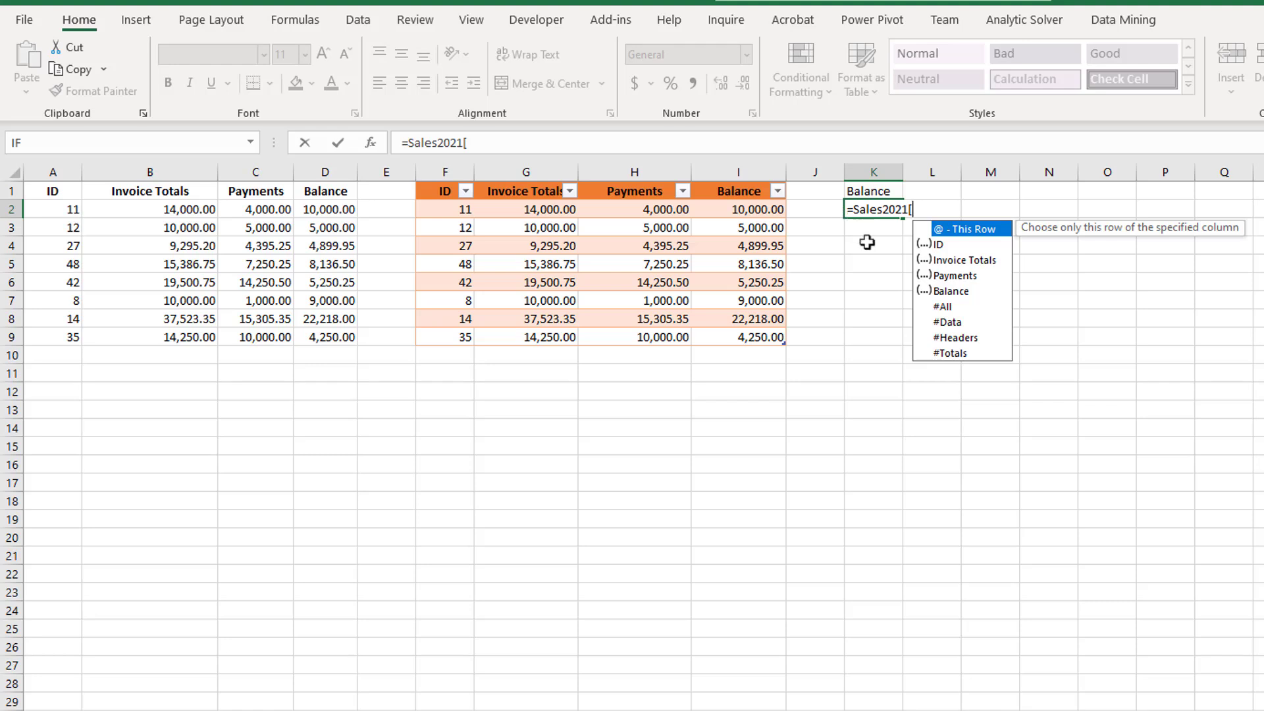
{"action": "left_click", "coordinate": [933, 260]}
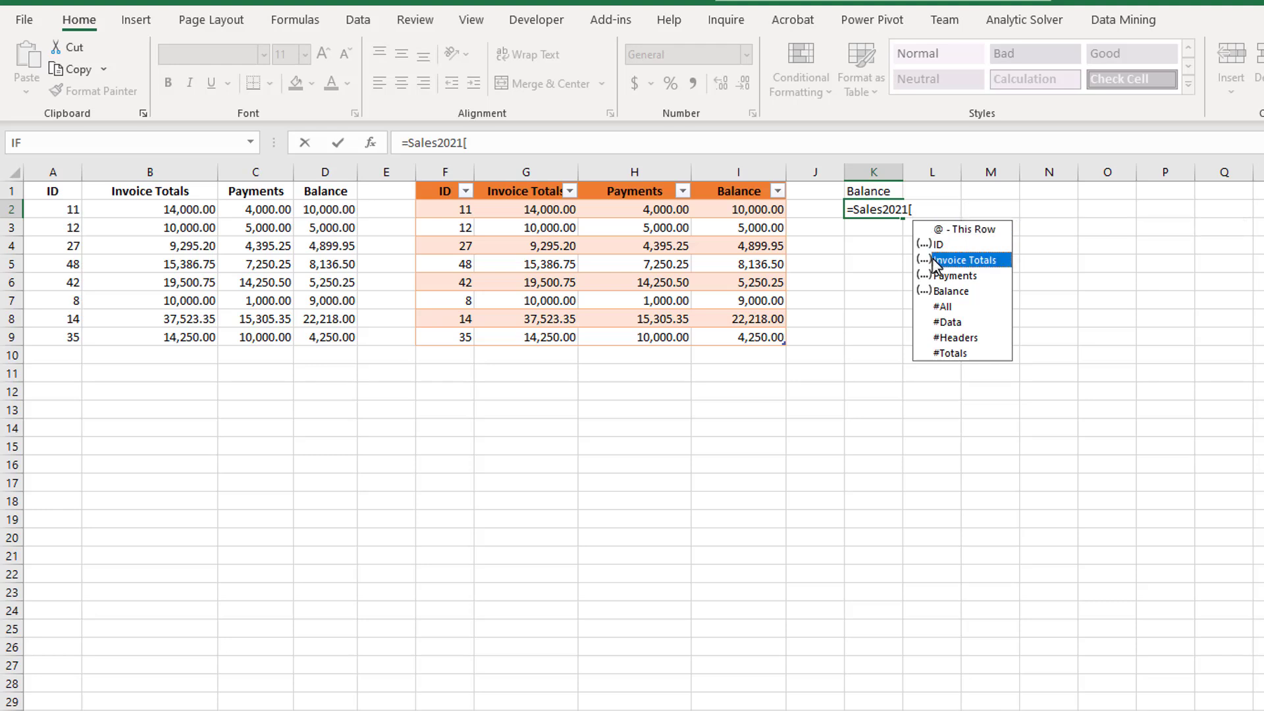
{"action": "double_click", "coordinate": [931, 259]}
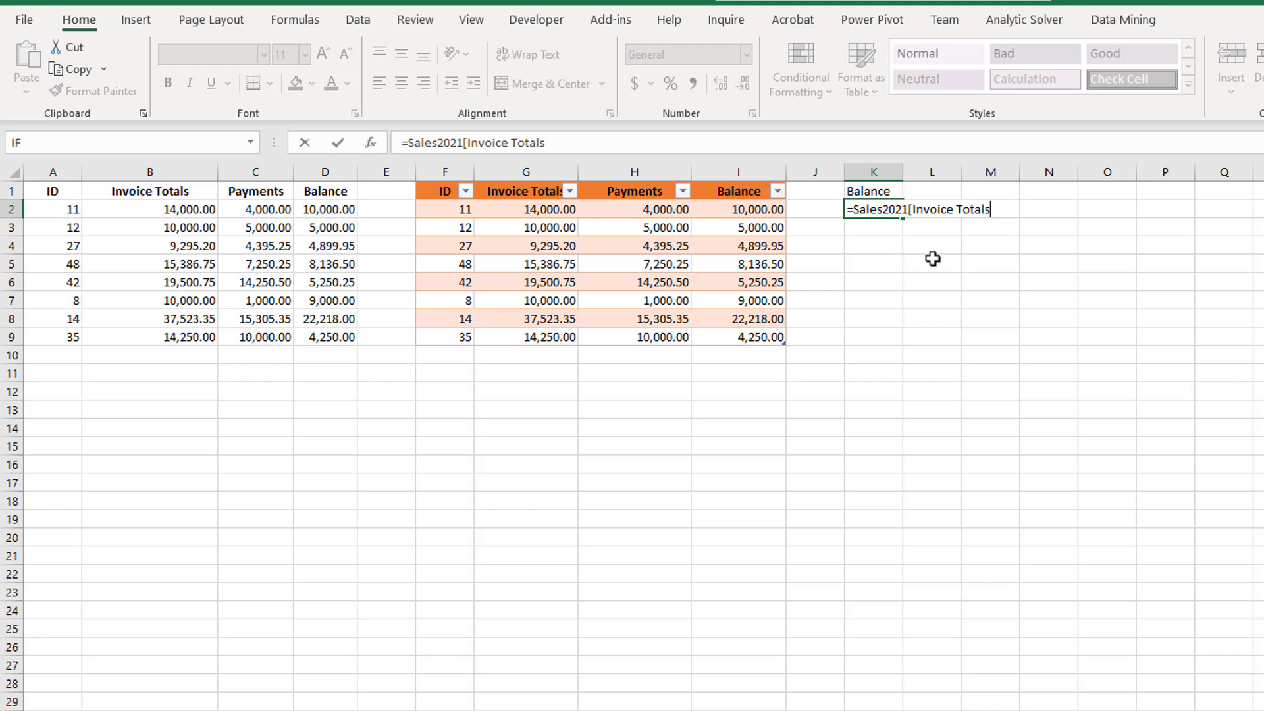
{"action": "type", "text": "]-"}
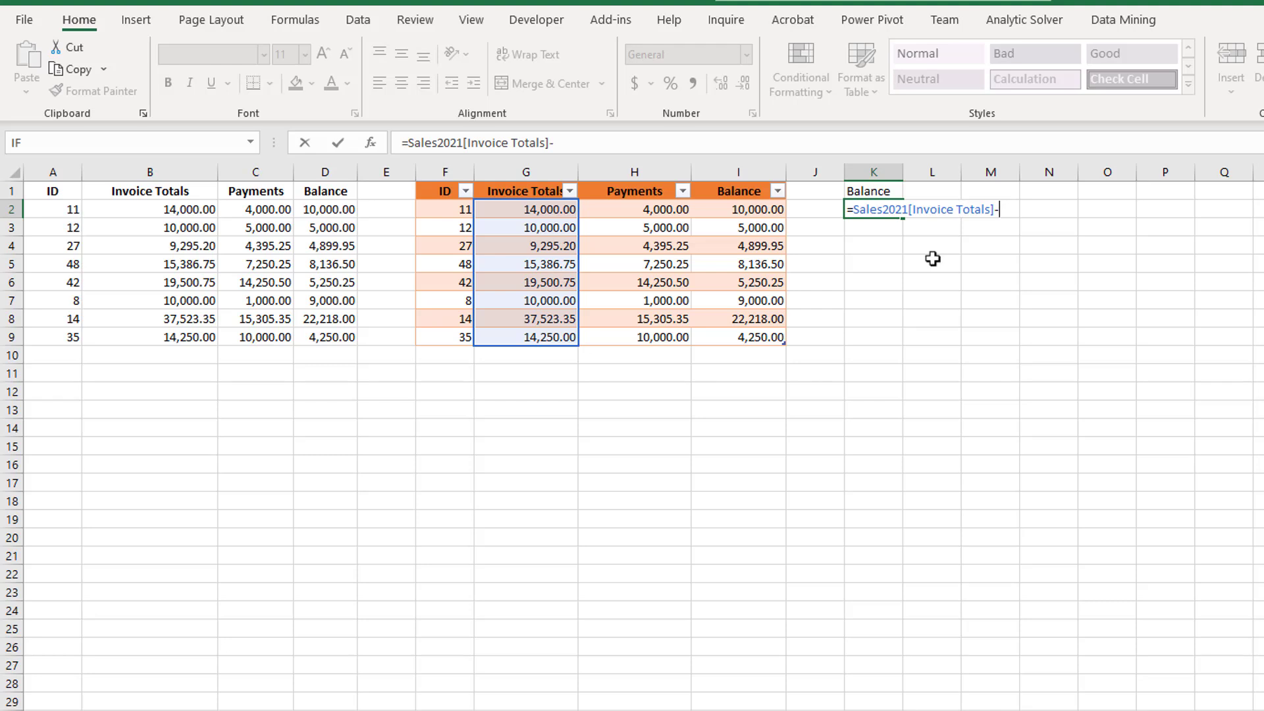
{"action": "type", "text": "S"}
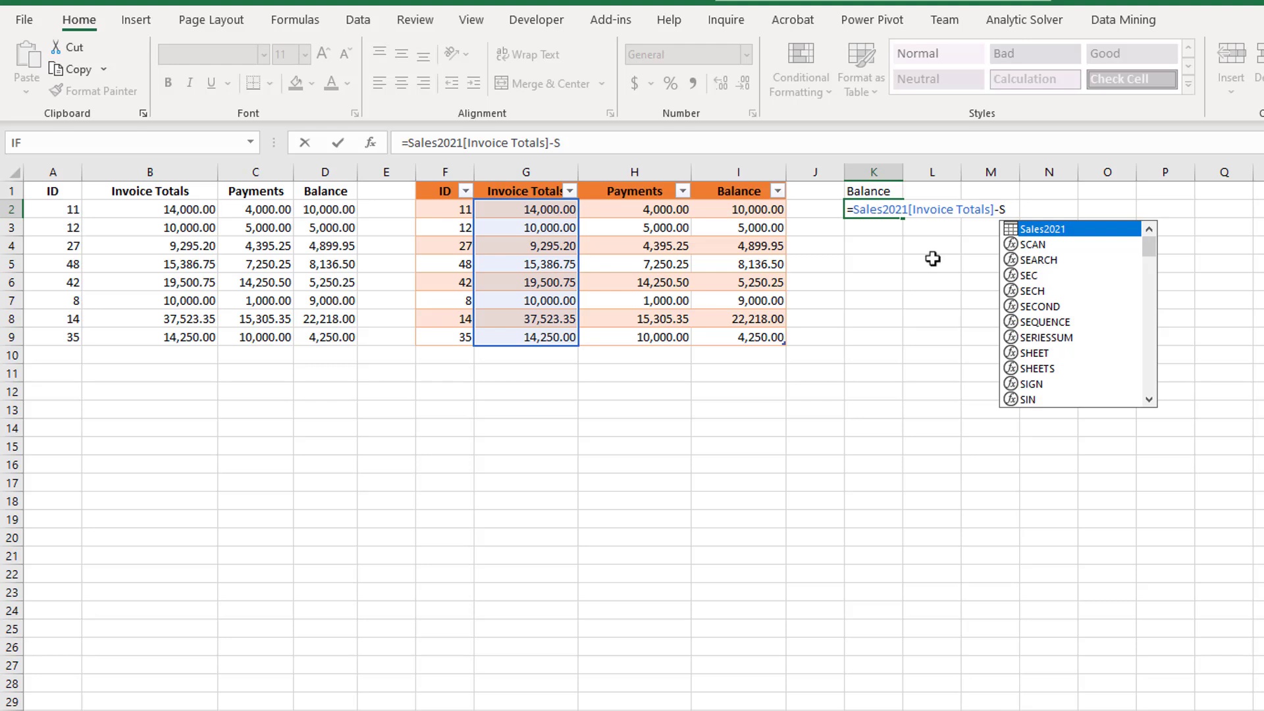
{"action": "double_click", "coordinate": [1020, 227]}
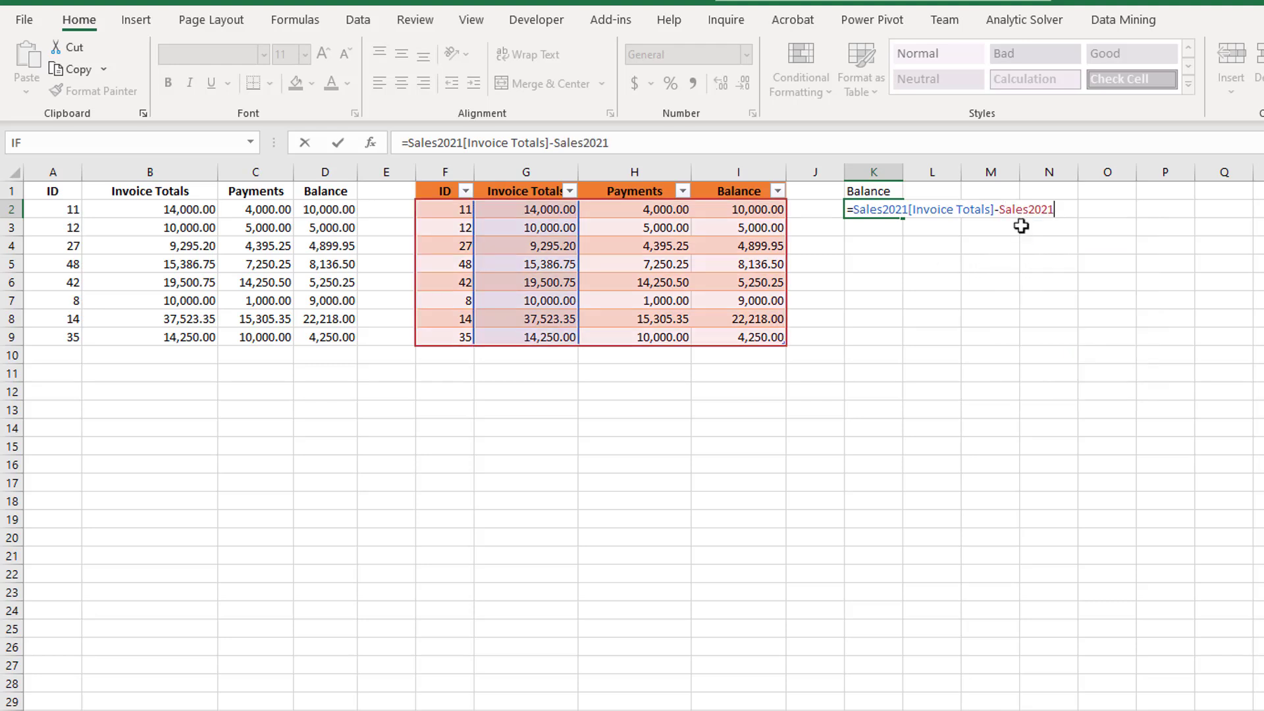
{"action": "type", "text": "["}
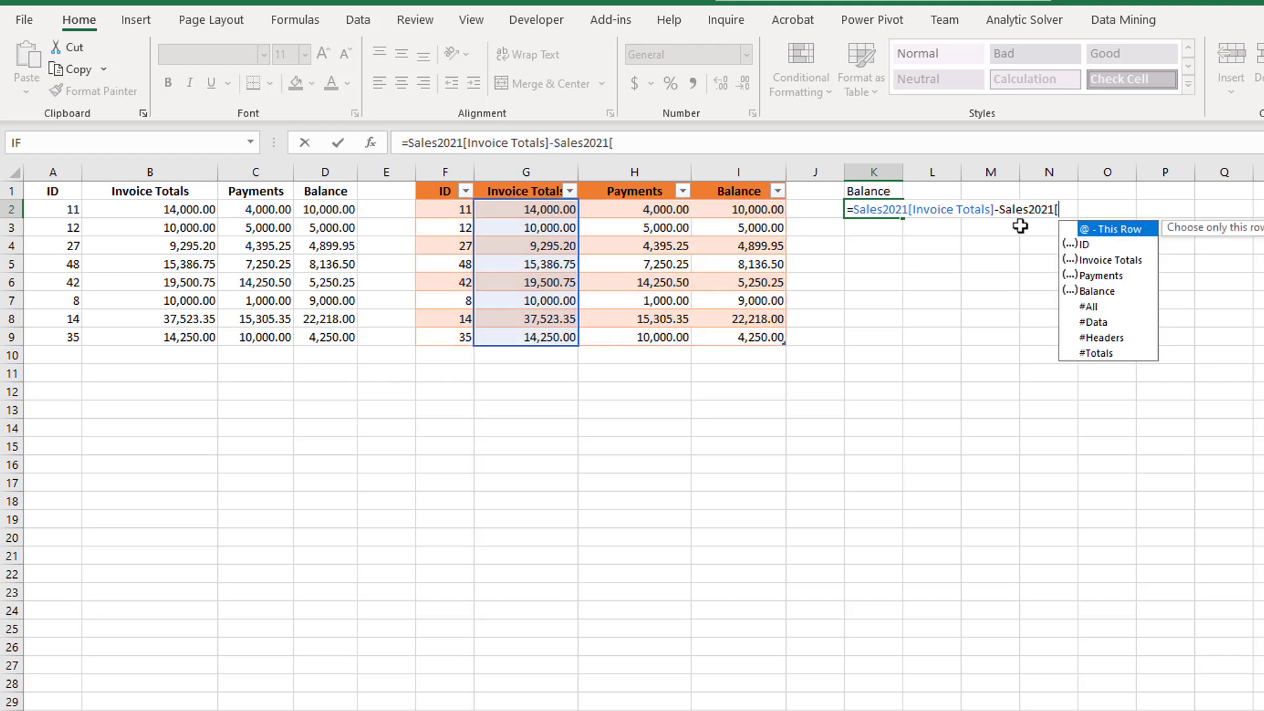
{"action": "double_click", "coordinate": [1083, 277]}
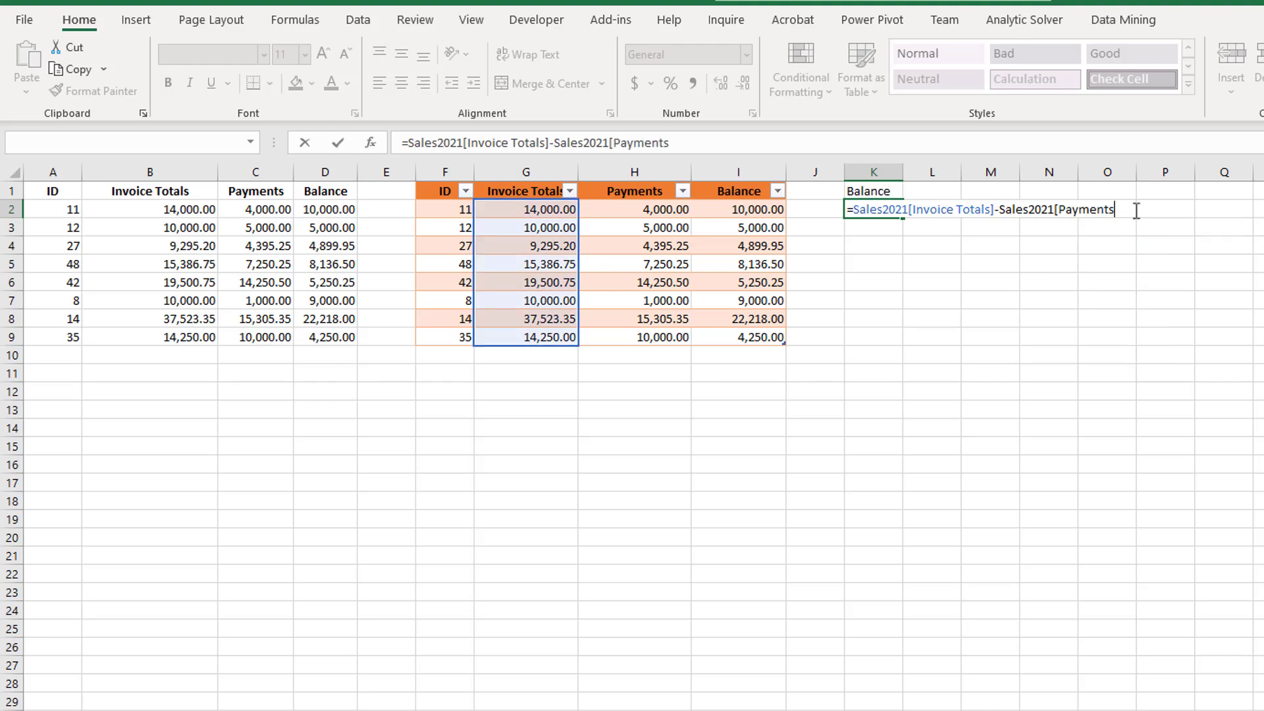
{"action": "type", "text": "]"}
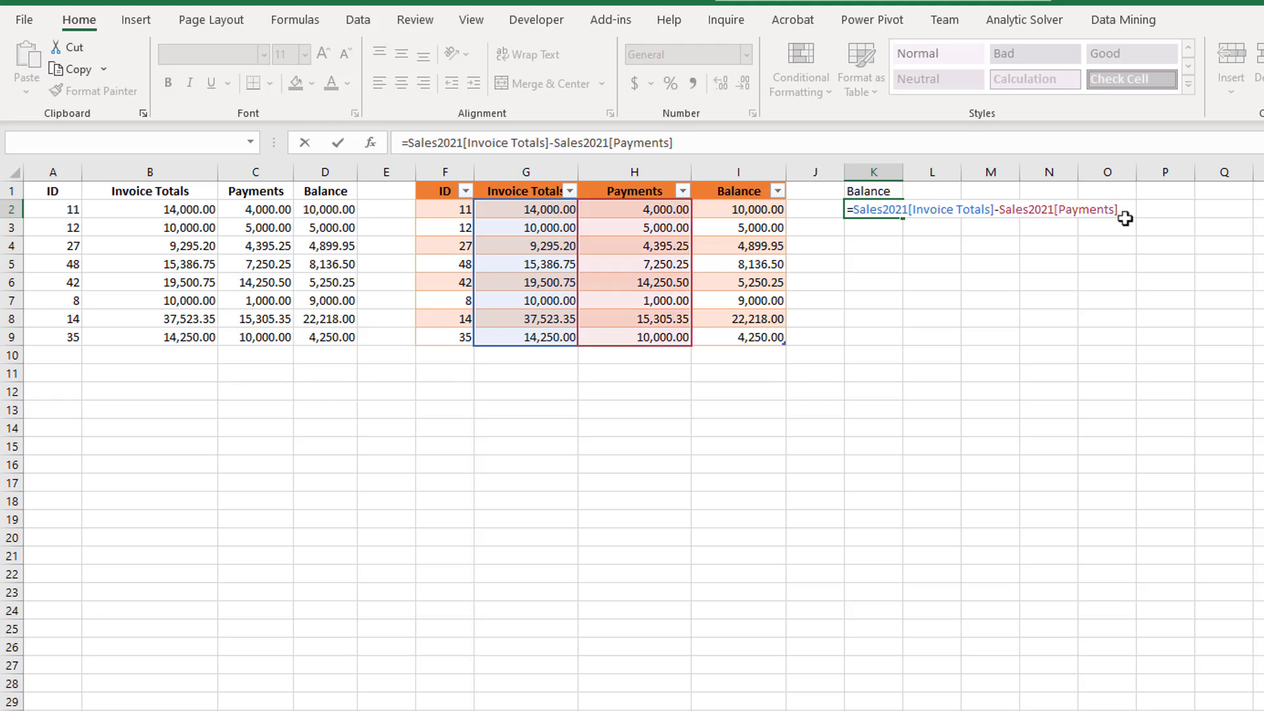
{"action": "key", "text": "ctrl+Return"}
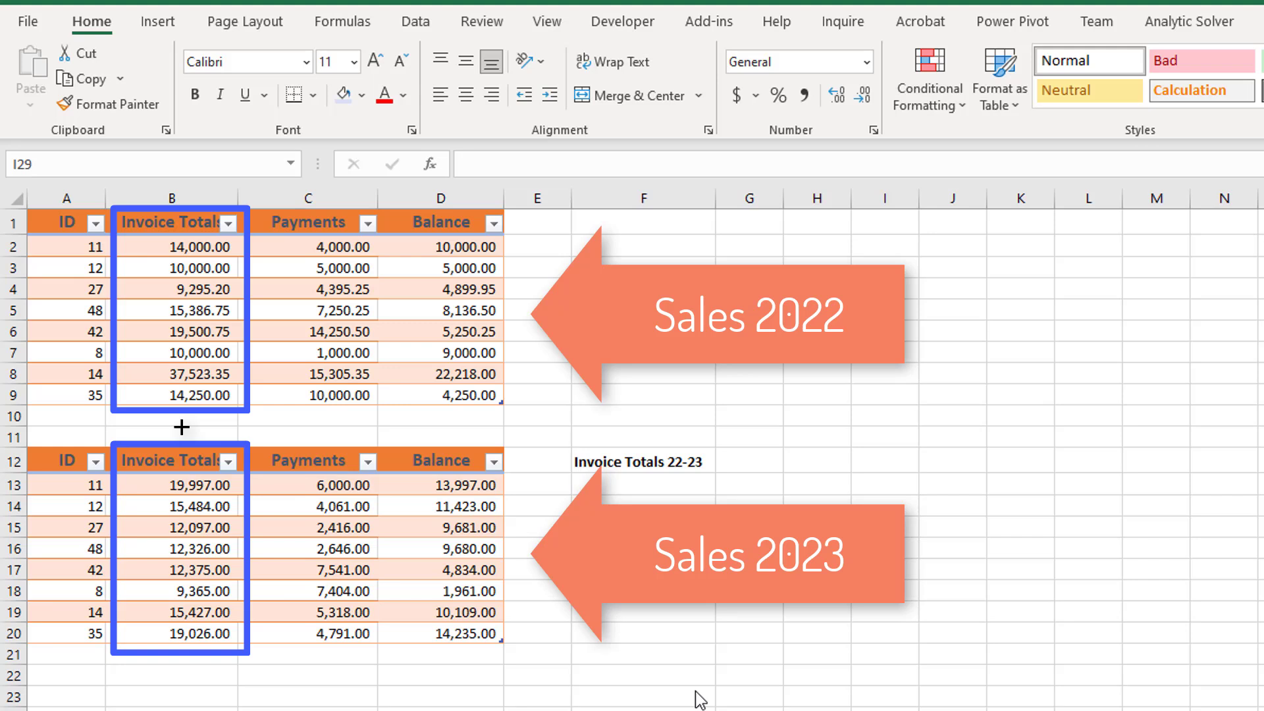
Enter the formula =Sales2022[Invoice Totals] + Sales2023[Invoice Totals] in F13, under the Invoice Totals 22-23 heading.
{"action": "left_click", "coordinate": [622, 484]}
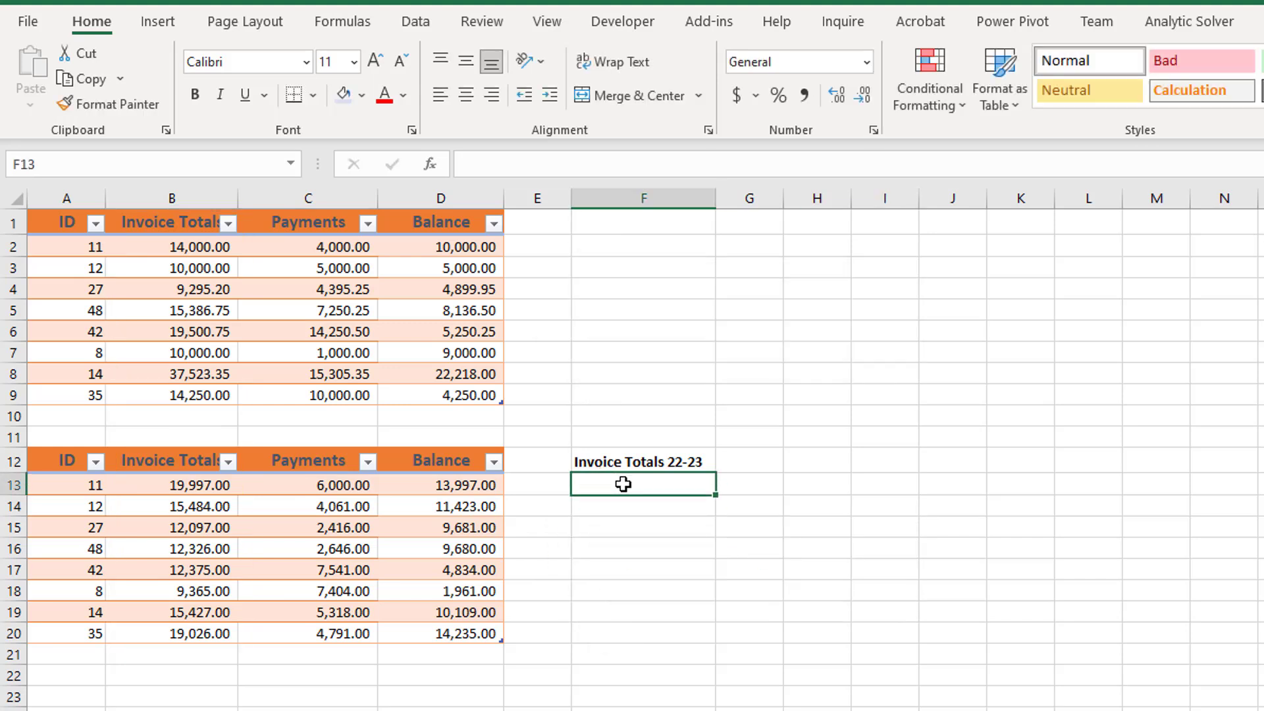
{"action": "type", "text": "="}
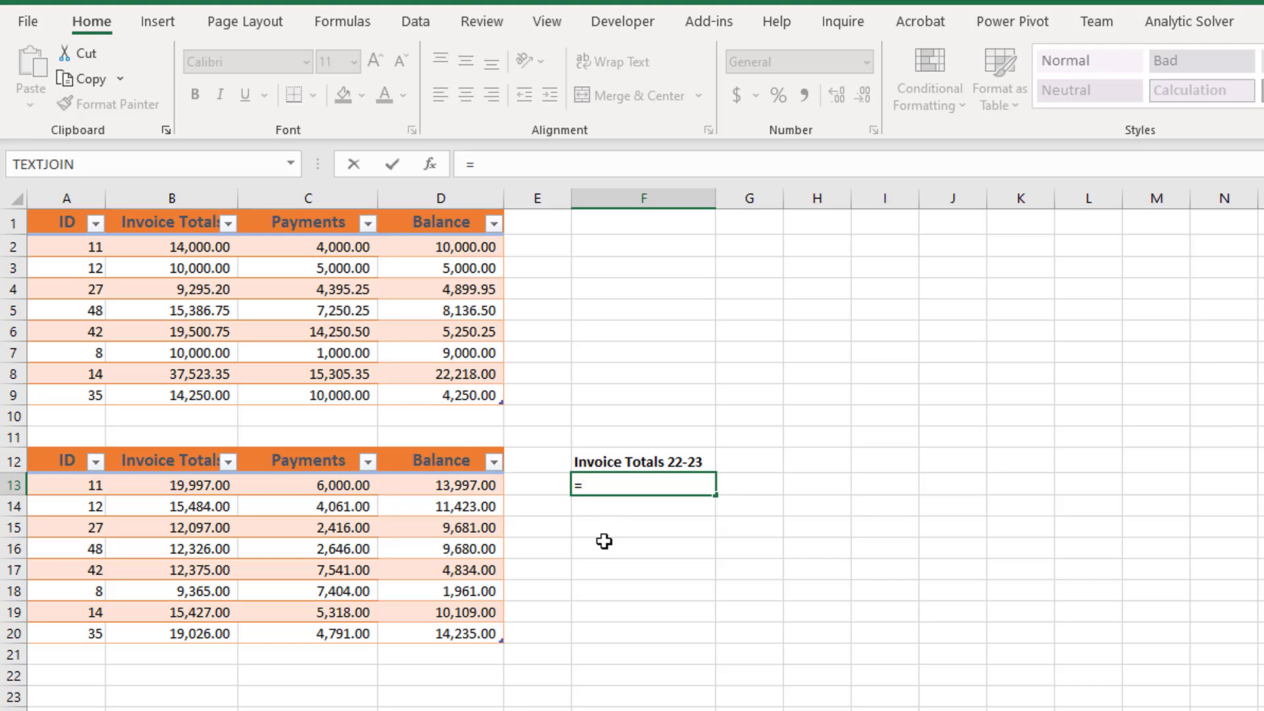
{"action": "type", "text": "sa"}
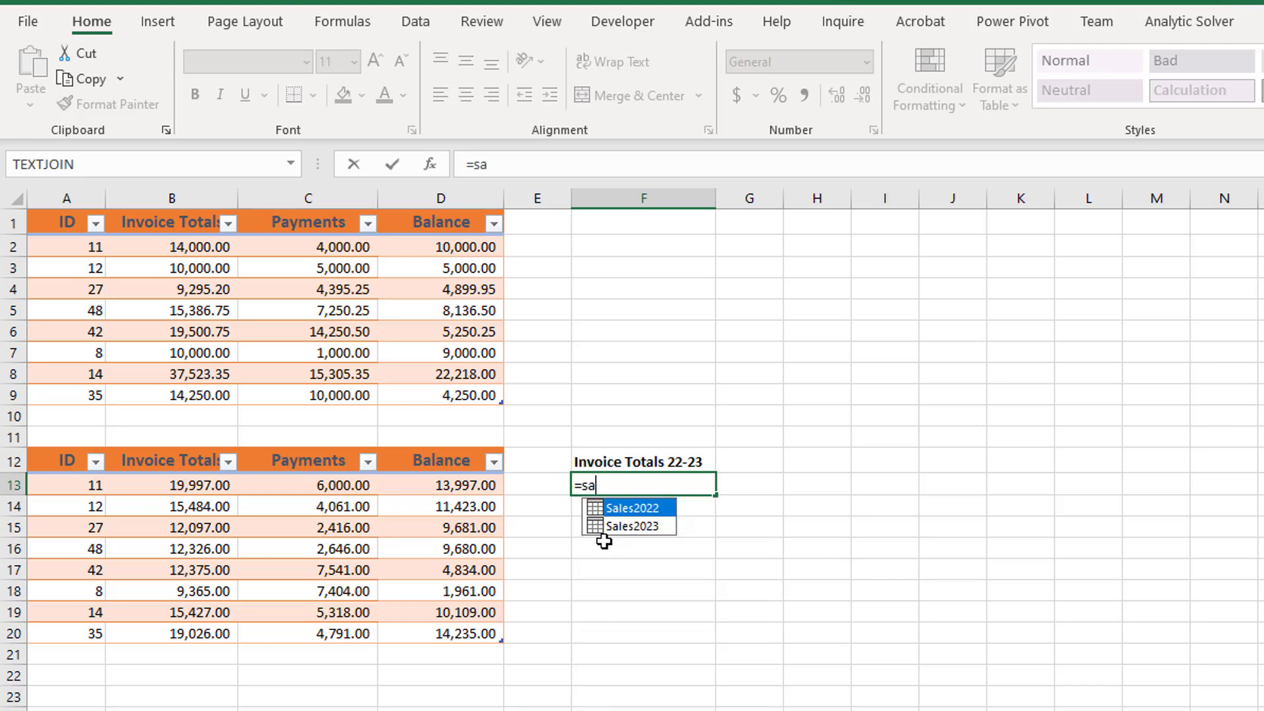
{"action": "key", "text": "Tab"}
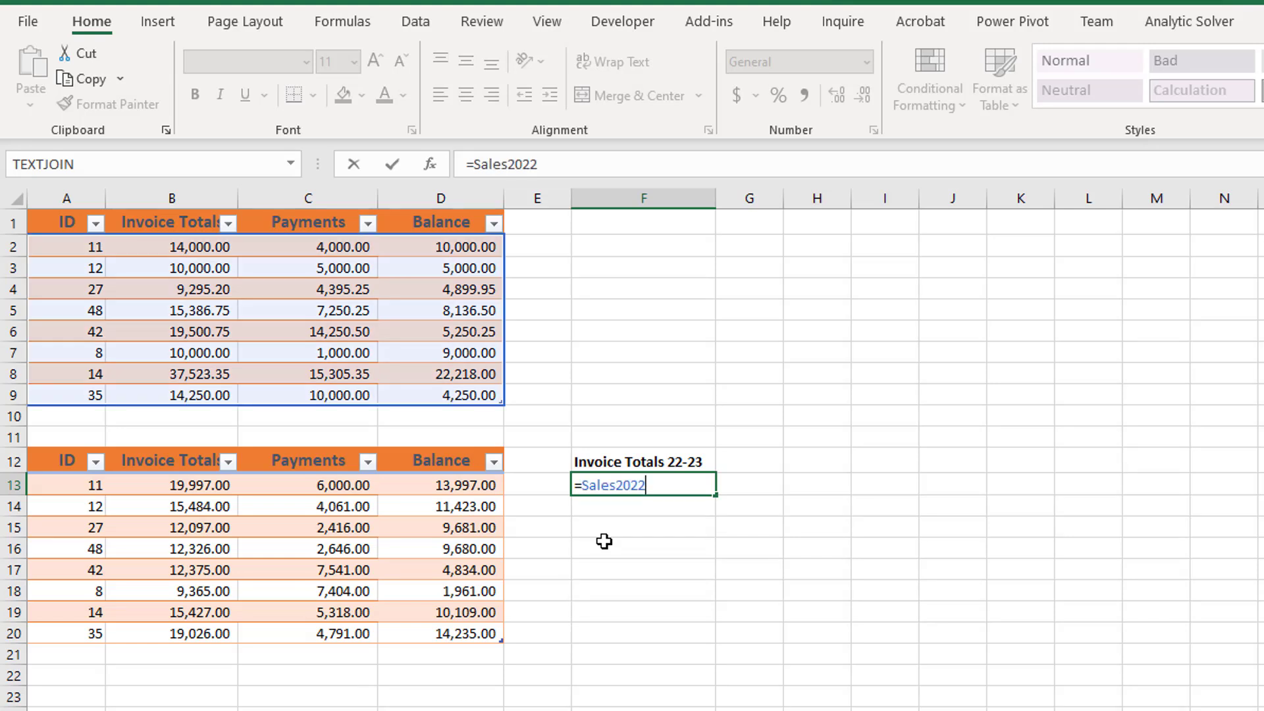
{"action": "type", "text": "["}
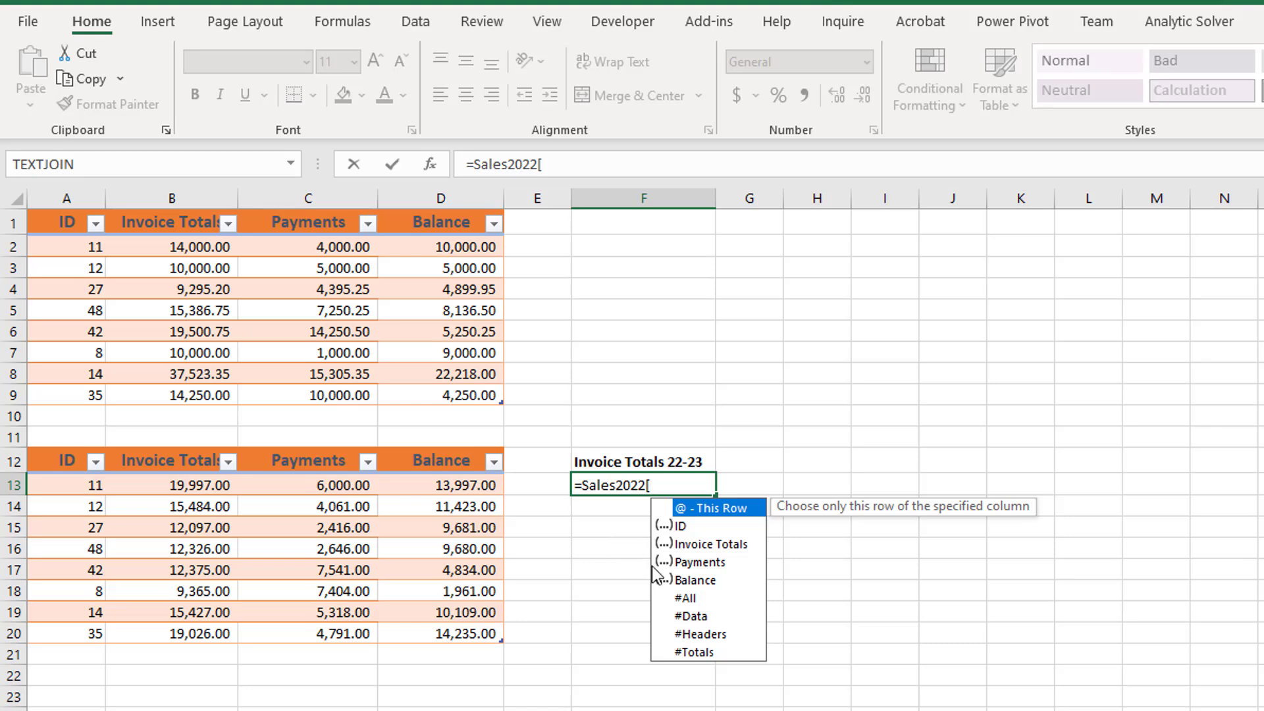
{"action": "left_click", "coordinate": [689, 546]}
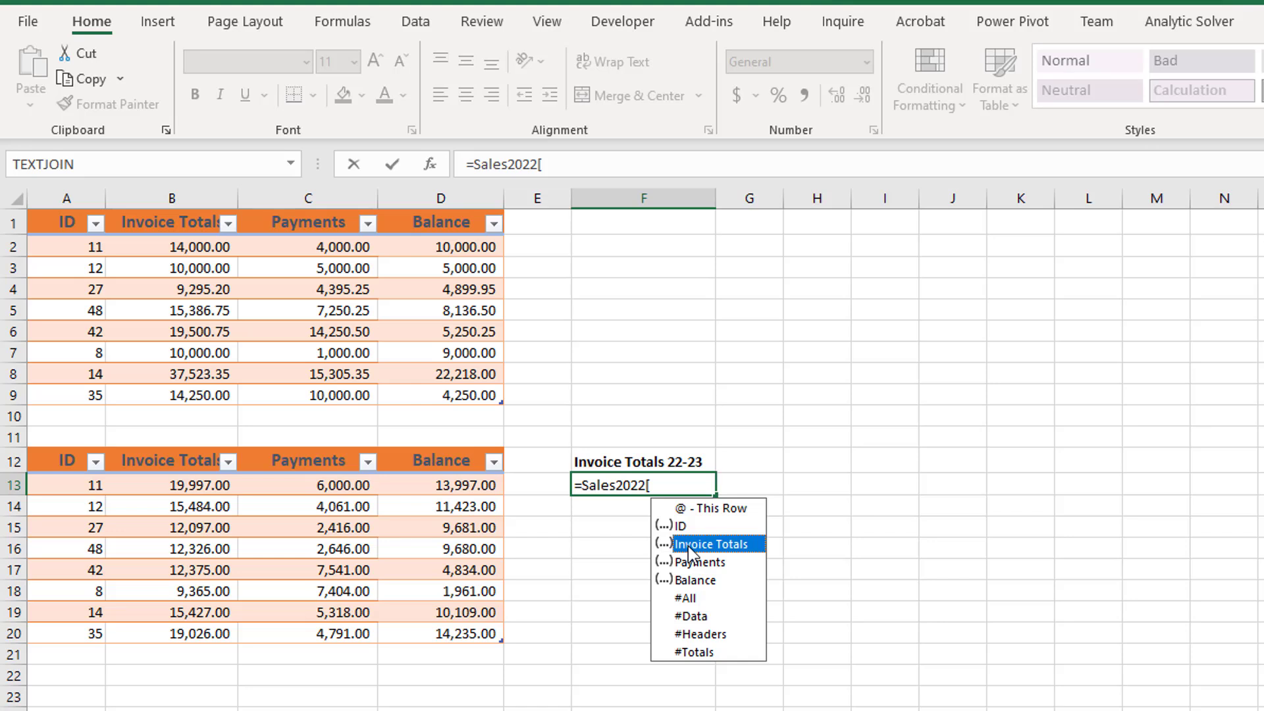
{"action": "double_click", "coordinate": [688, 545]}
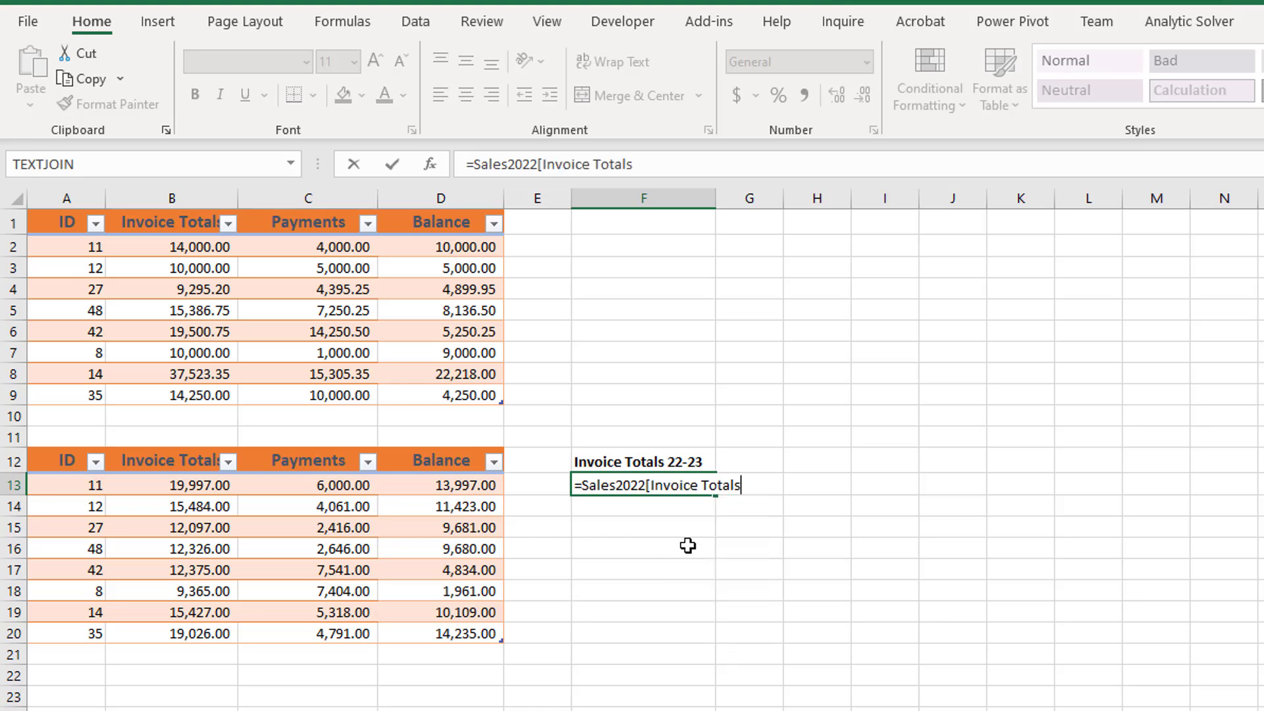
{"action": "type", "text": "] + "}
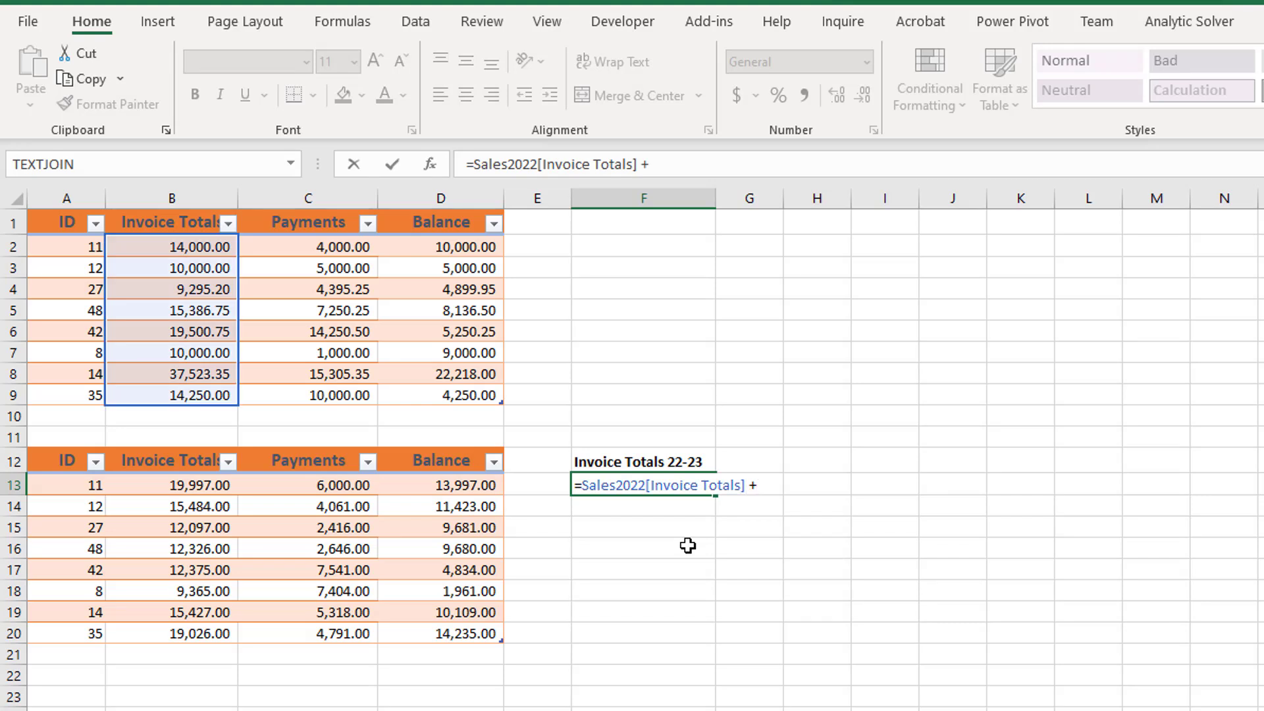
{"action": "type", "text": "Sa"}
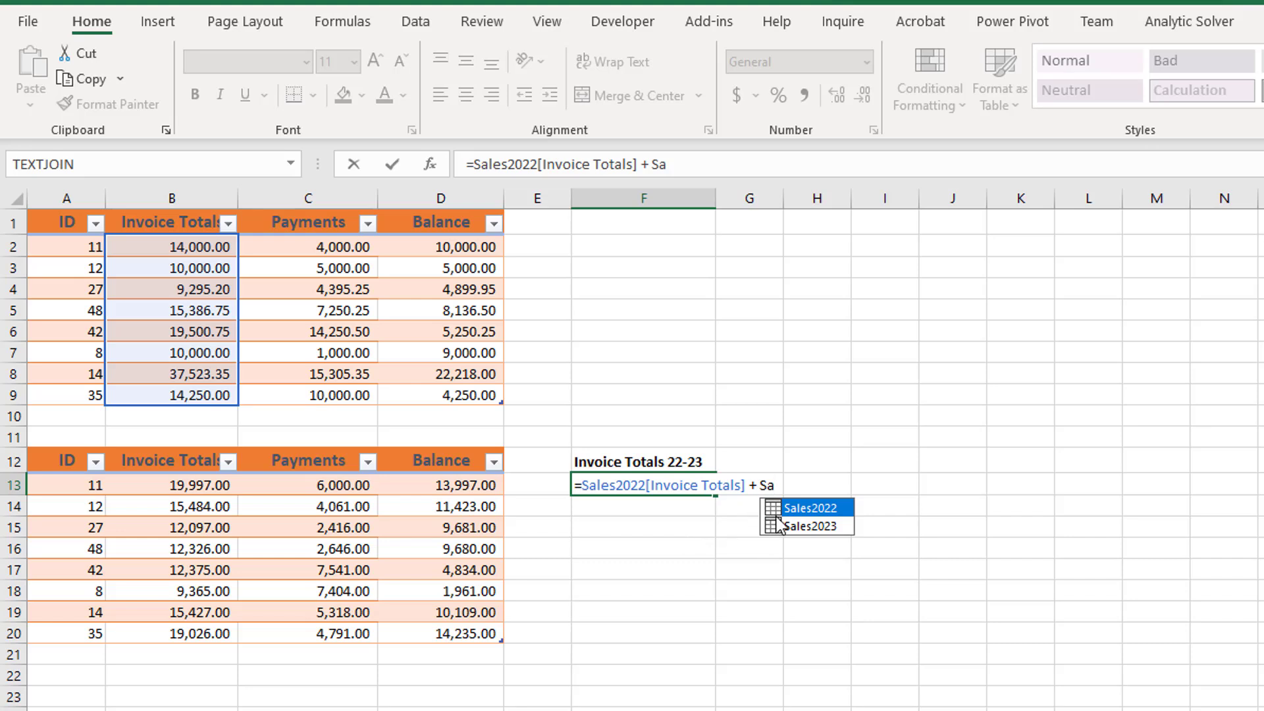
{"action": "left_click", "coordinate": [797, 526]}
{"action": "double_click", "coordinate": [797, 526]}
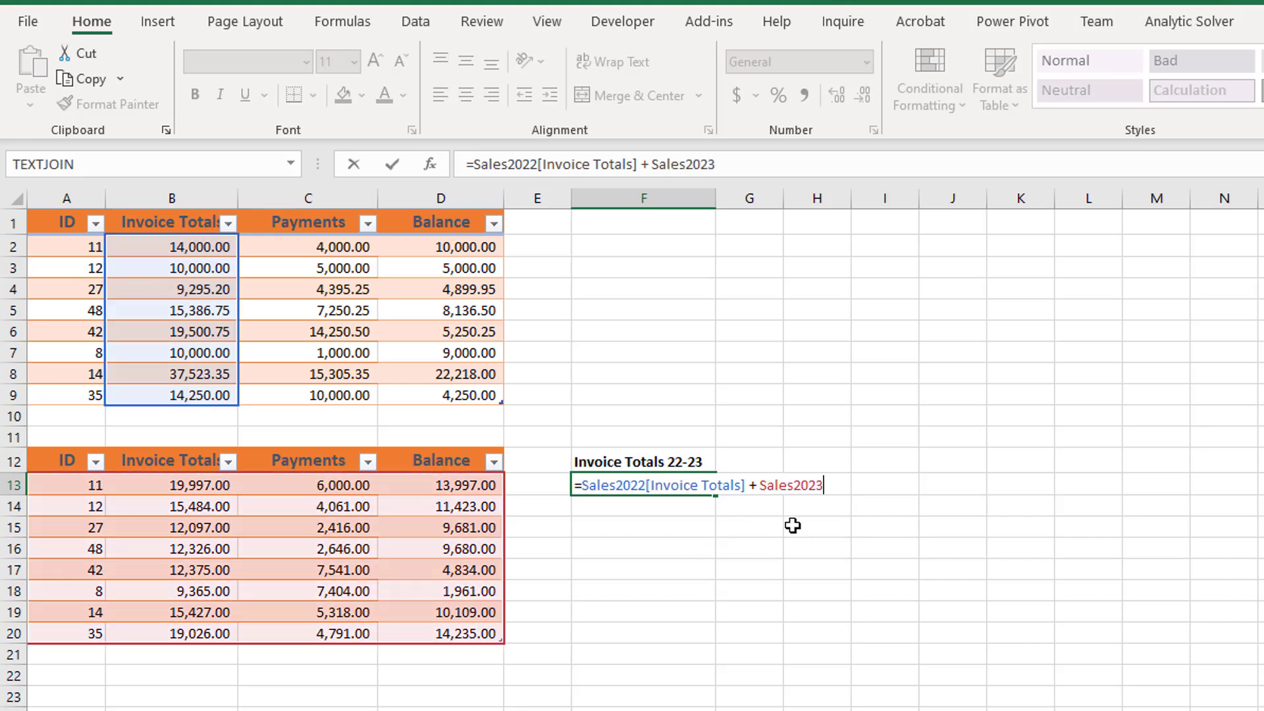
{"action": "type", "text": "["}
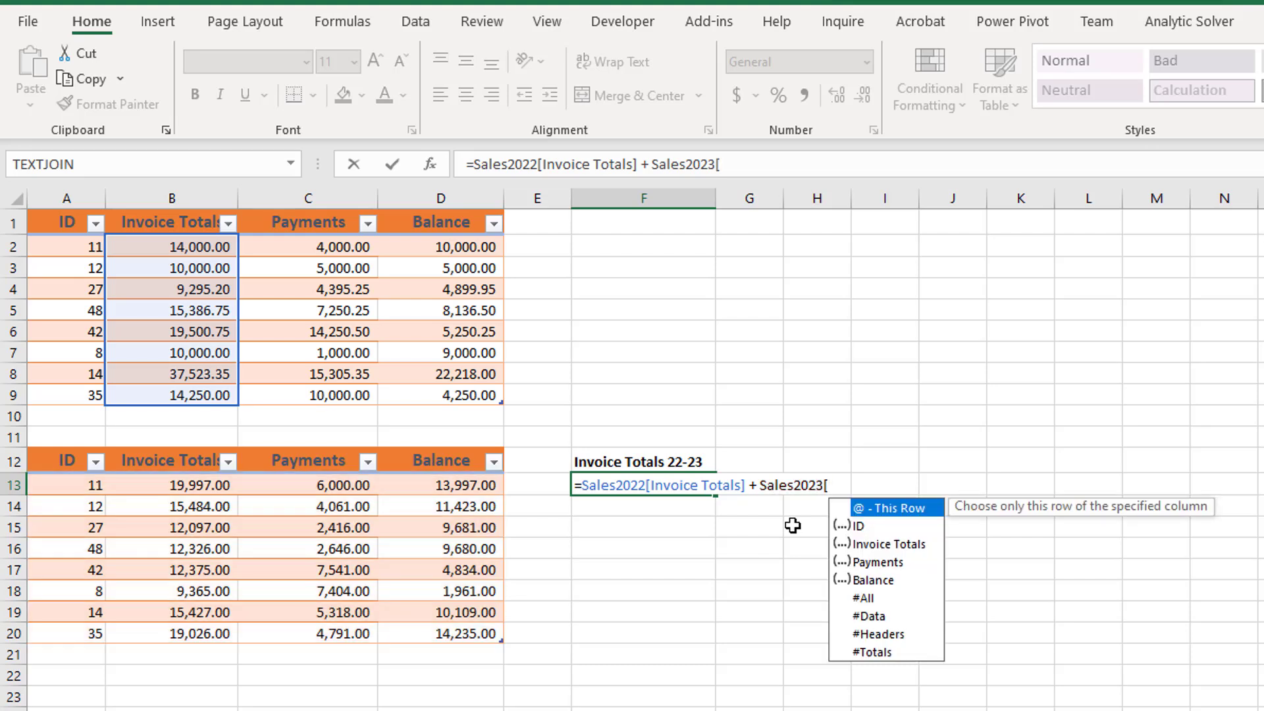
{"action": "left_click", "coordinate": [871, 542]}
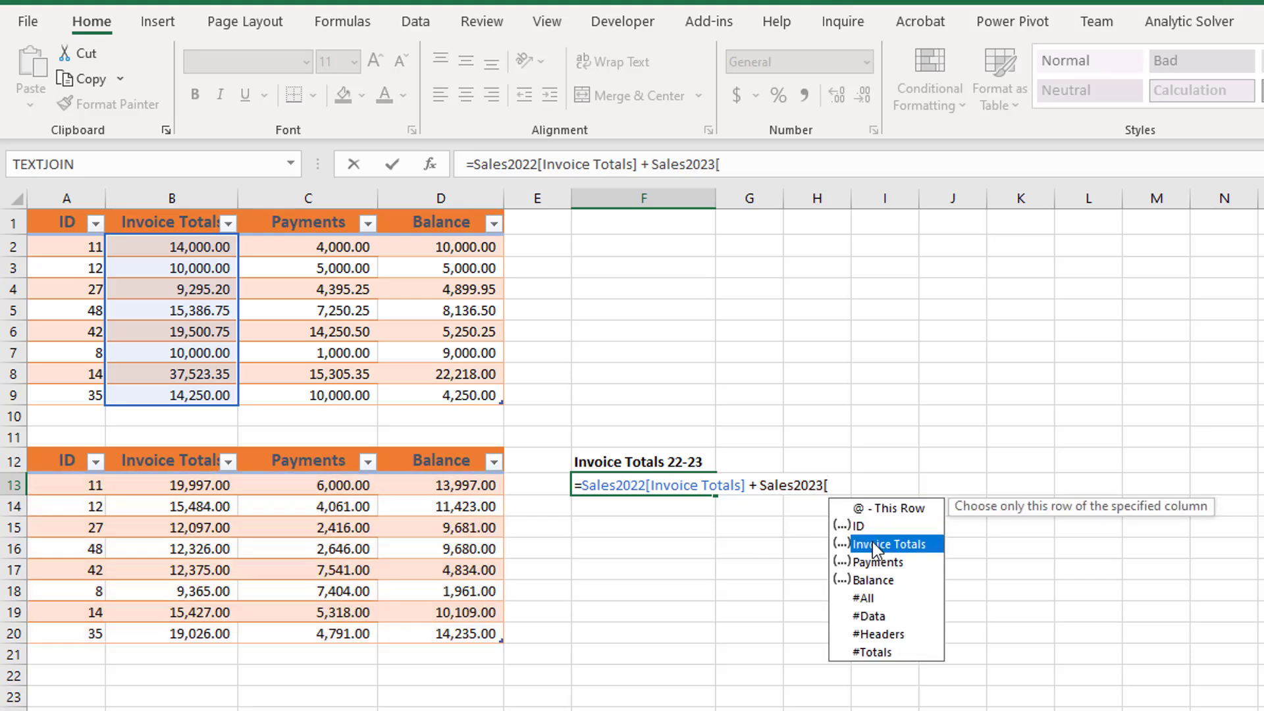
{"action": "double_click", "coordinate": [872, 542]}
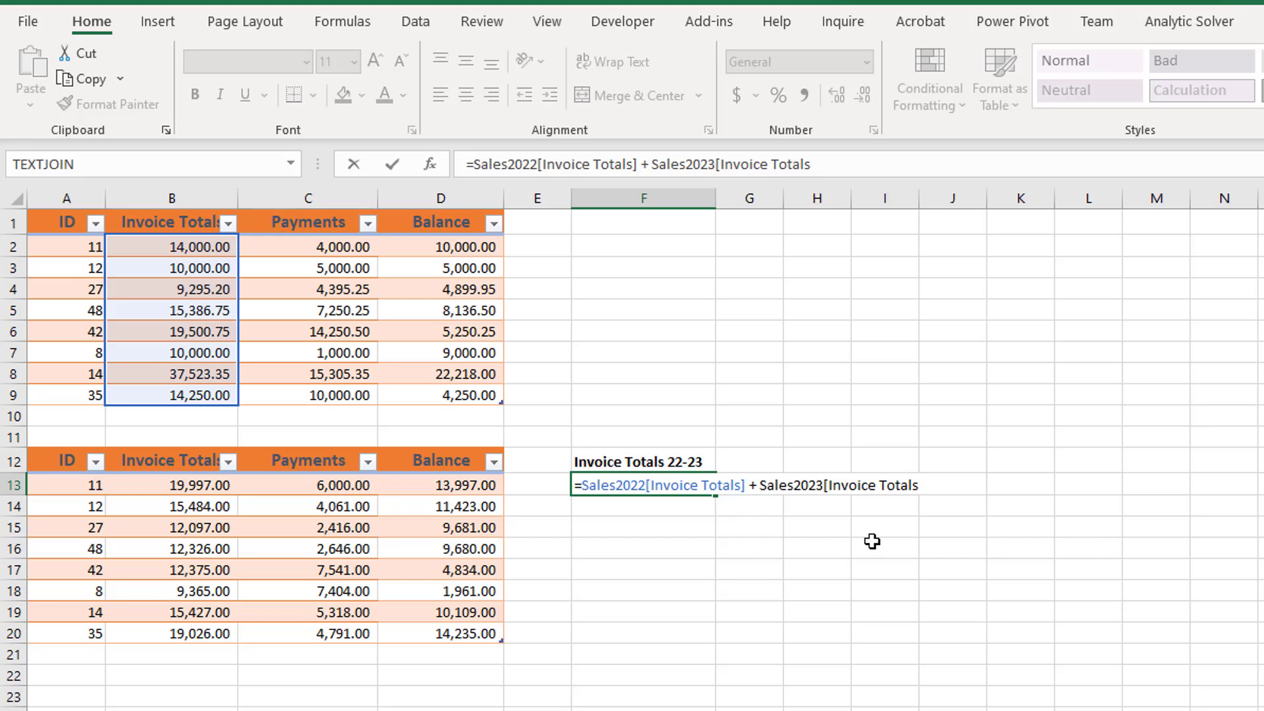
{"action": "type", "text": "]"}
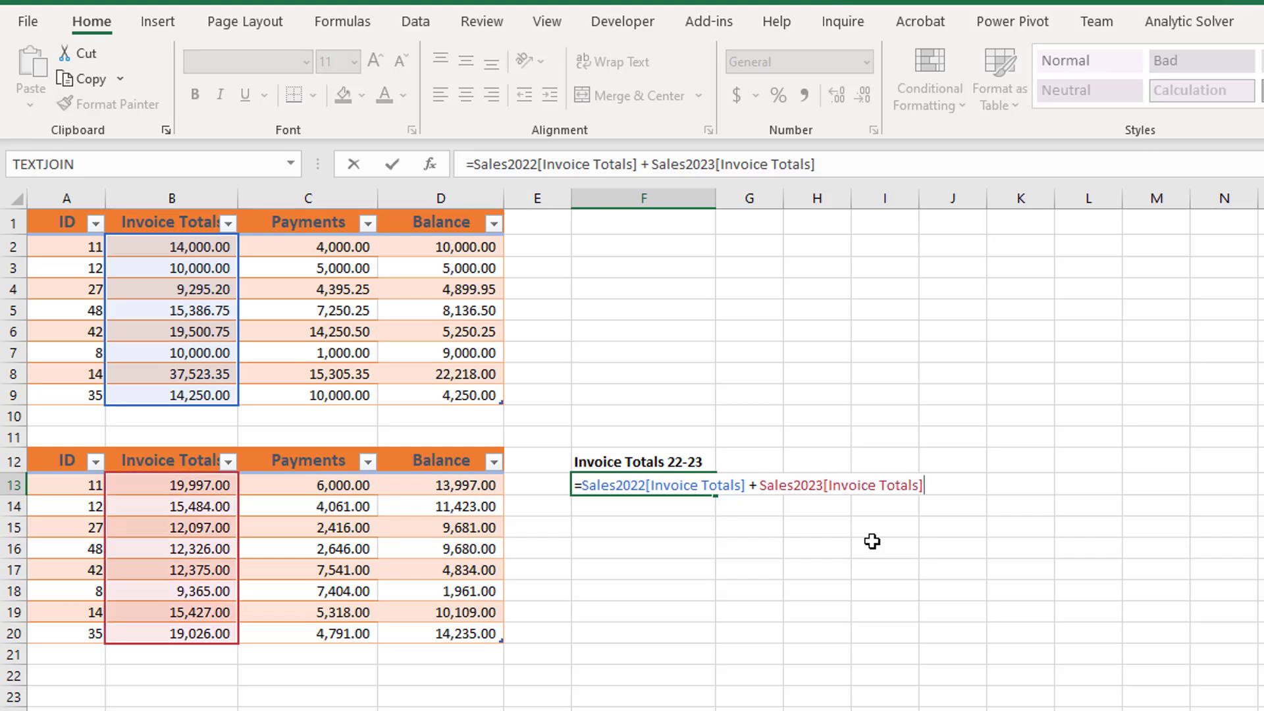
{"action": "key", "text": "Return"}
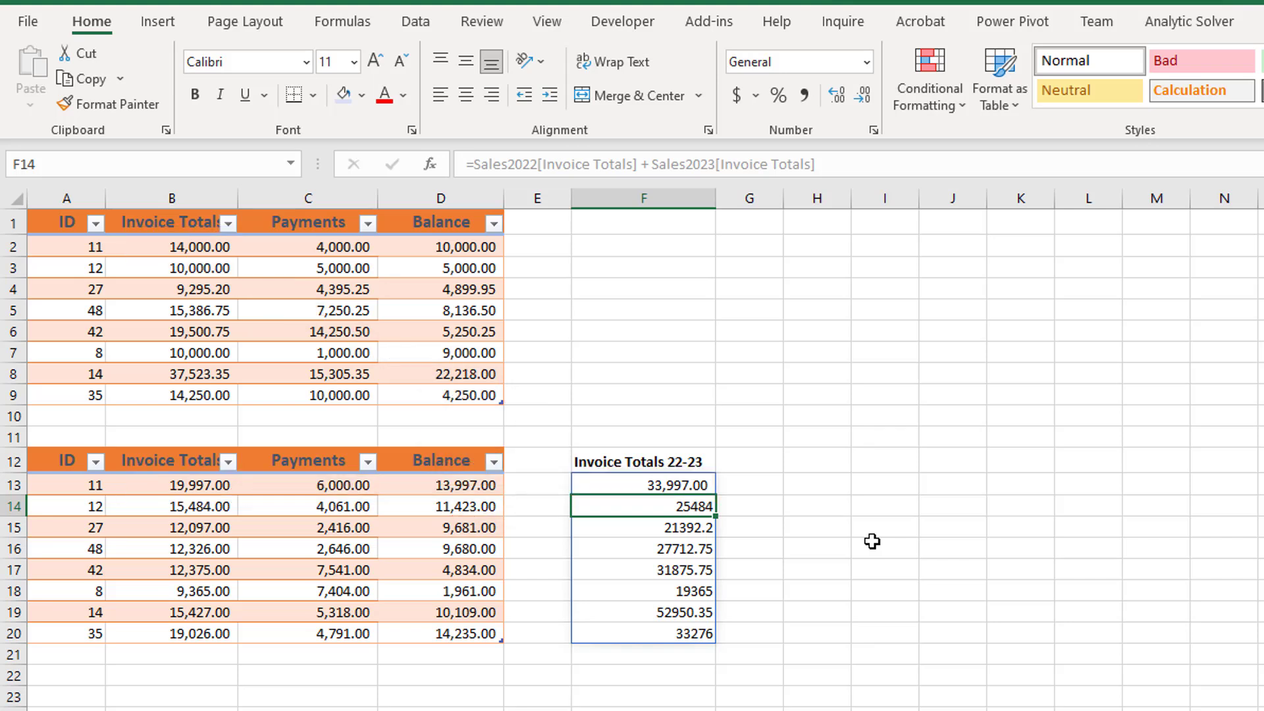
Return the entire Sales2022 table with =Sales2022[#All] in F1, and resize columns F to I to one equal width that fits the headings.
{"action": "left_click", "coordinate": [589, 222]}
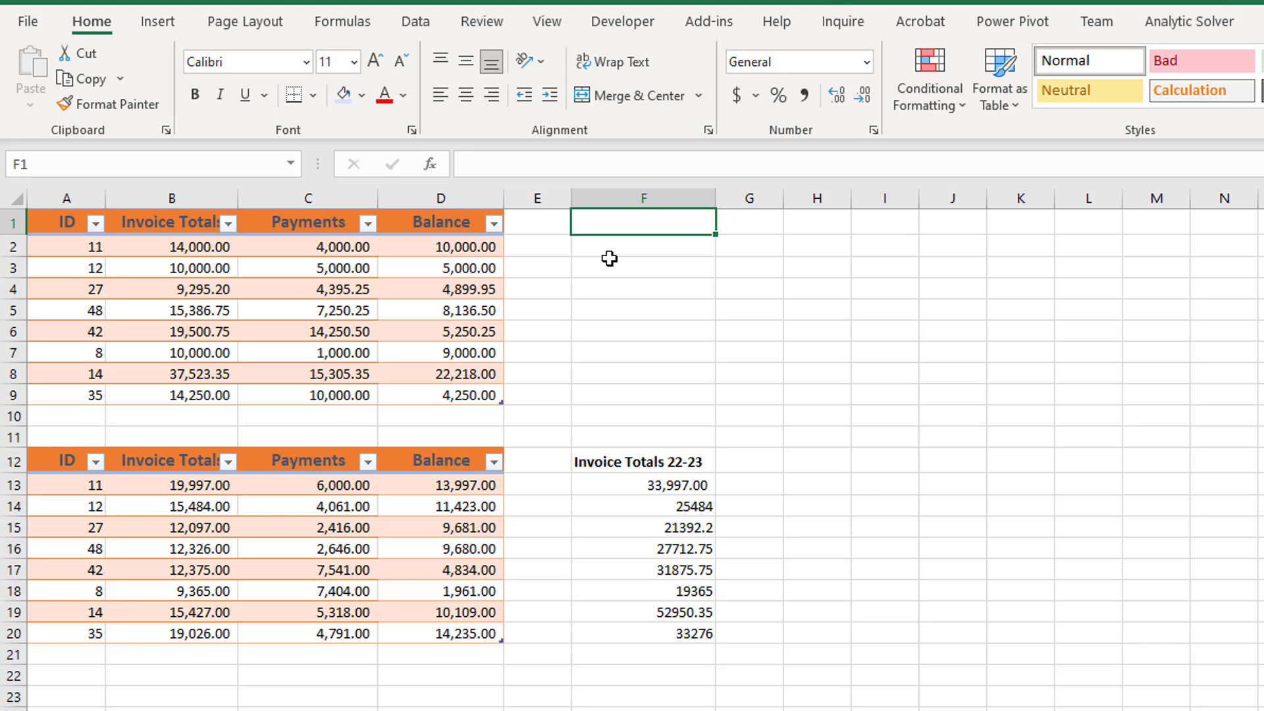
{"action": "type", "text": "="}
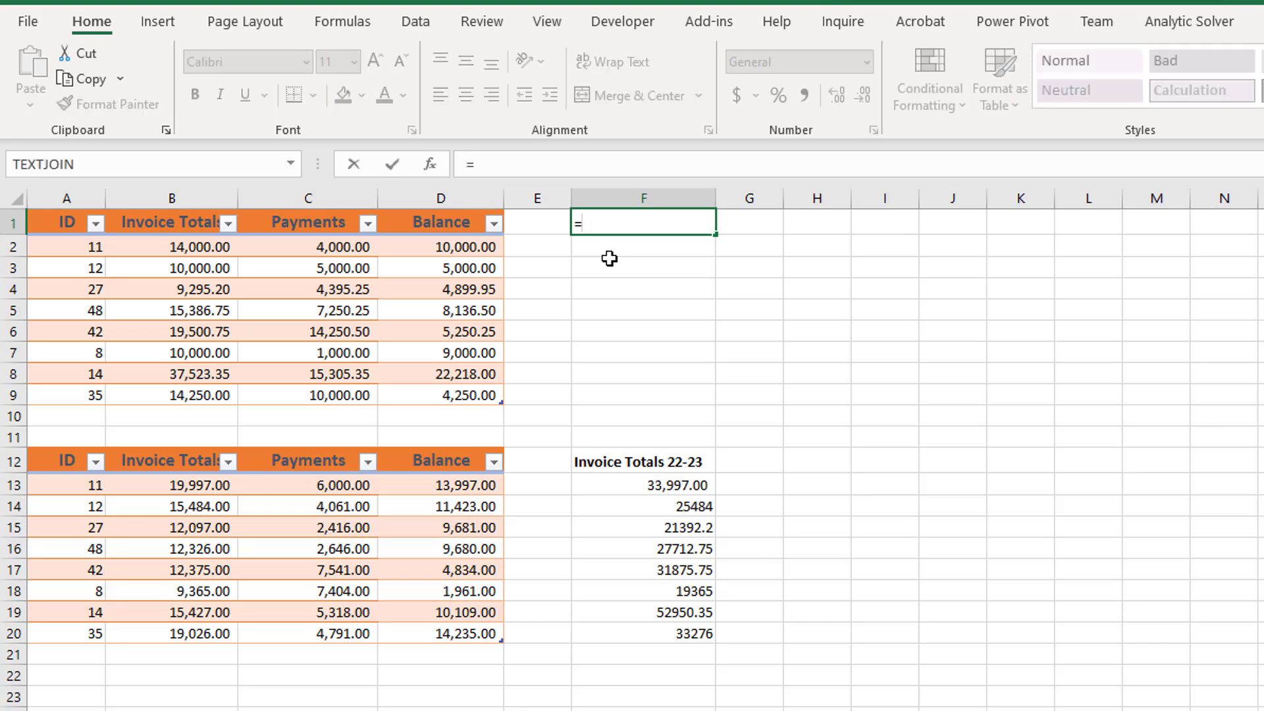
{"action": "type", "text": "Sa"}
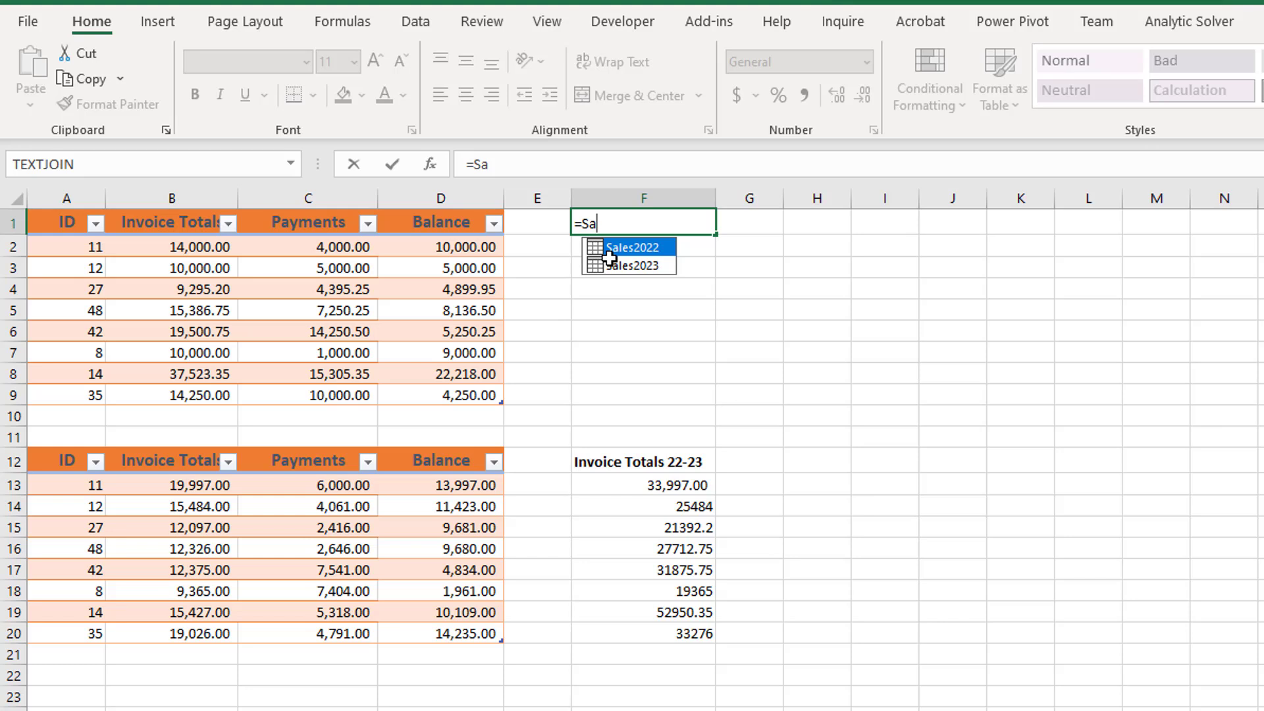
{"action": "double_click", "coordinate": [609, 253]}
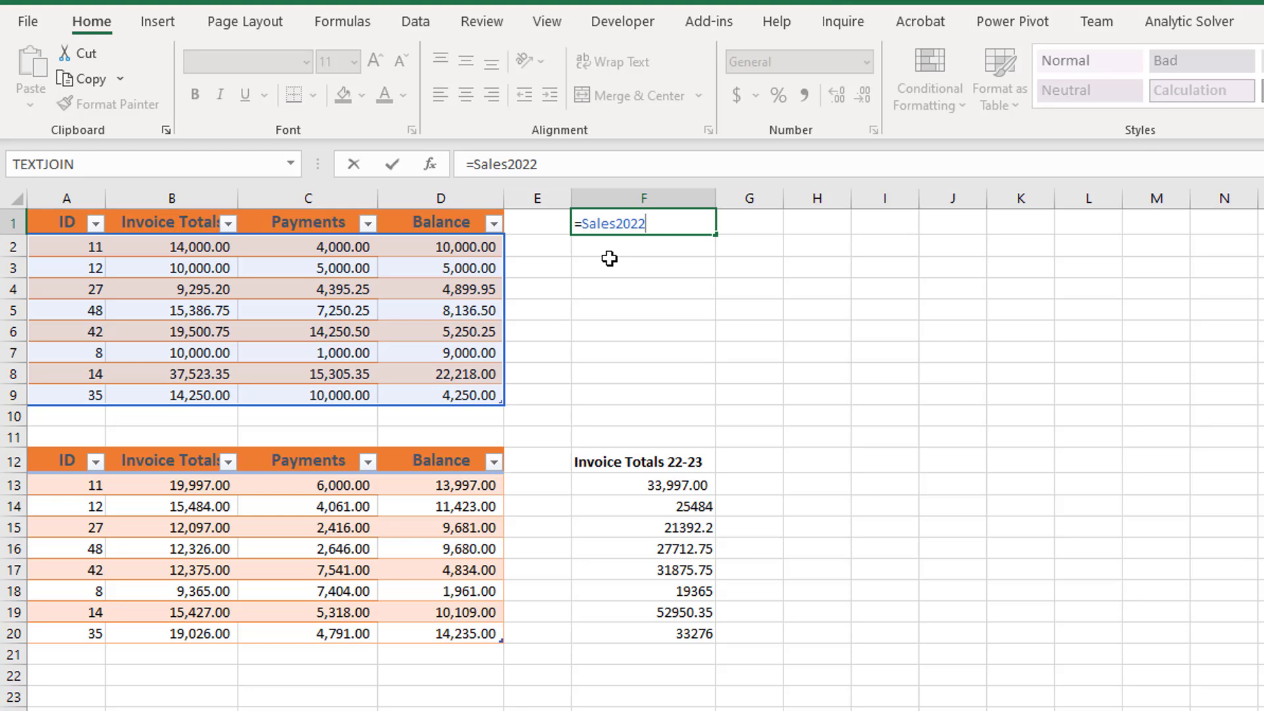
{"action": "type", "text": "["}
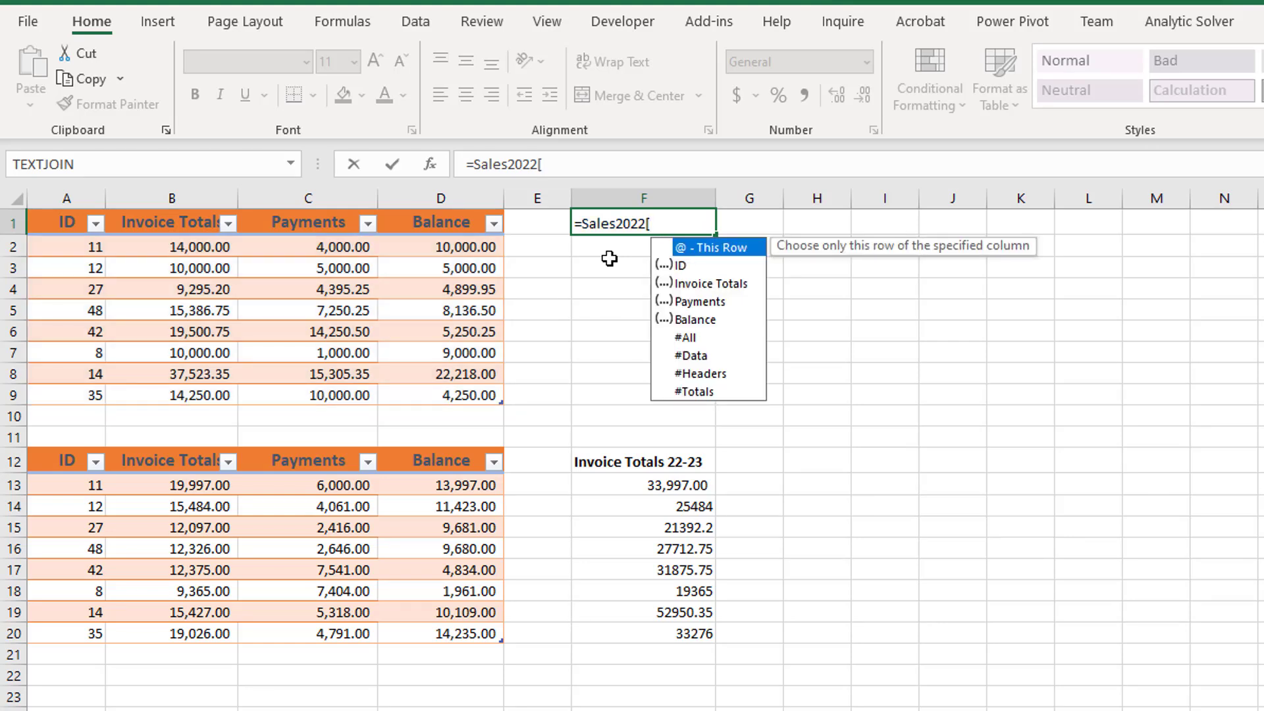
{"action": "double_click", "coordinate": [688, 337]}
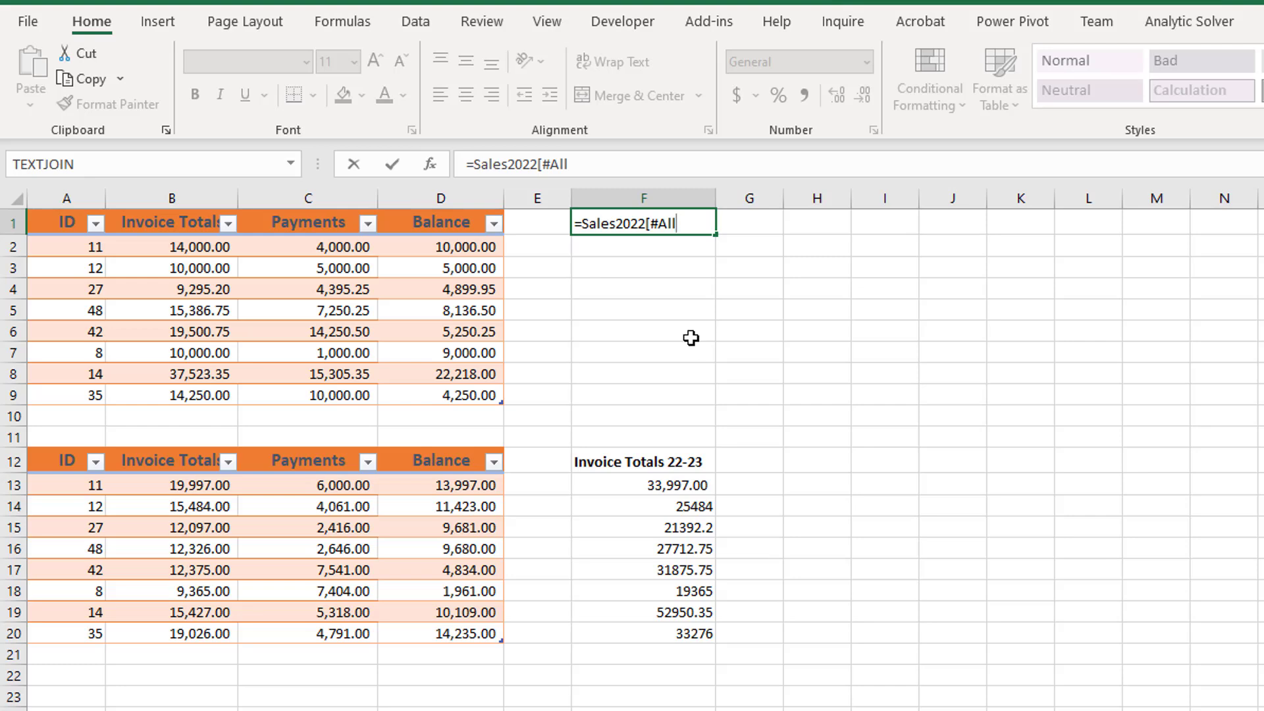
{"action": "type", "text": "]"}
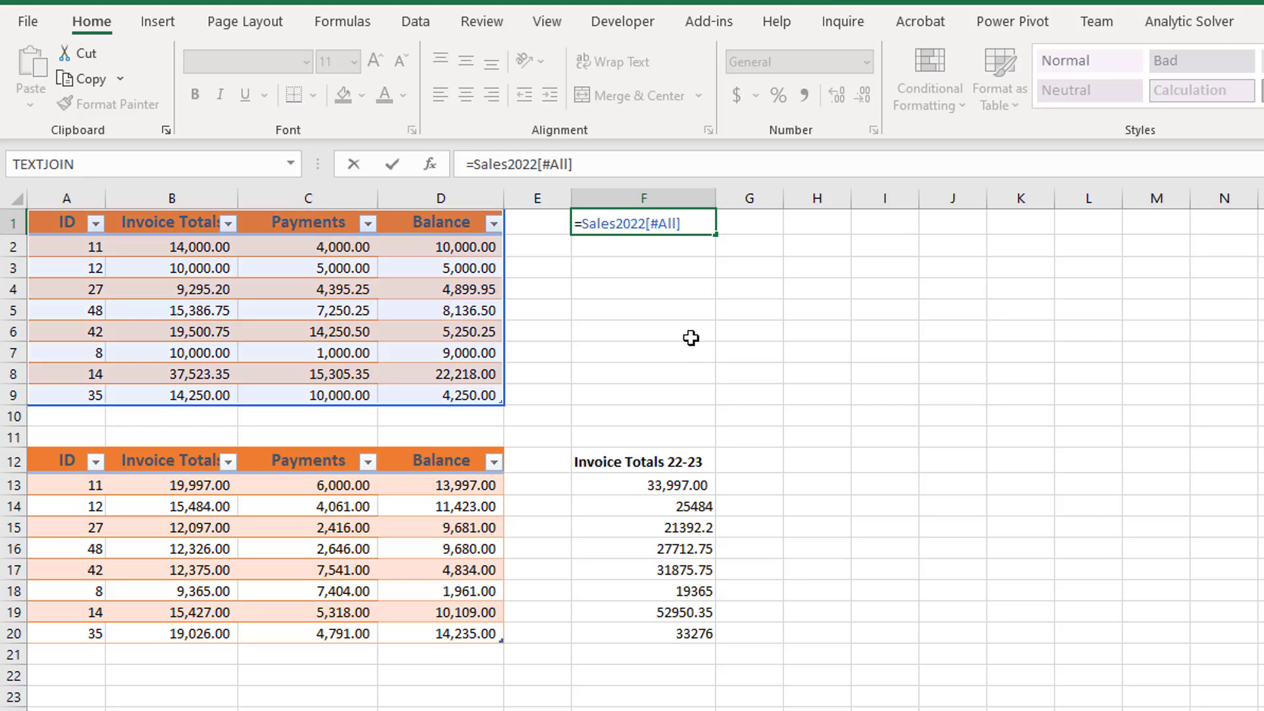
{"action": "key", "text": "Return"}
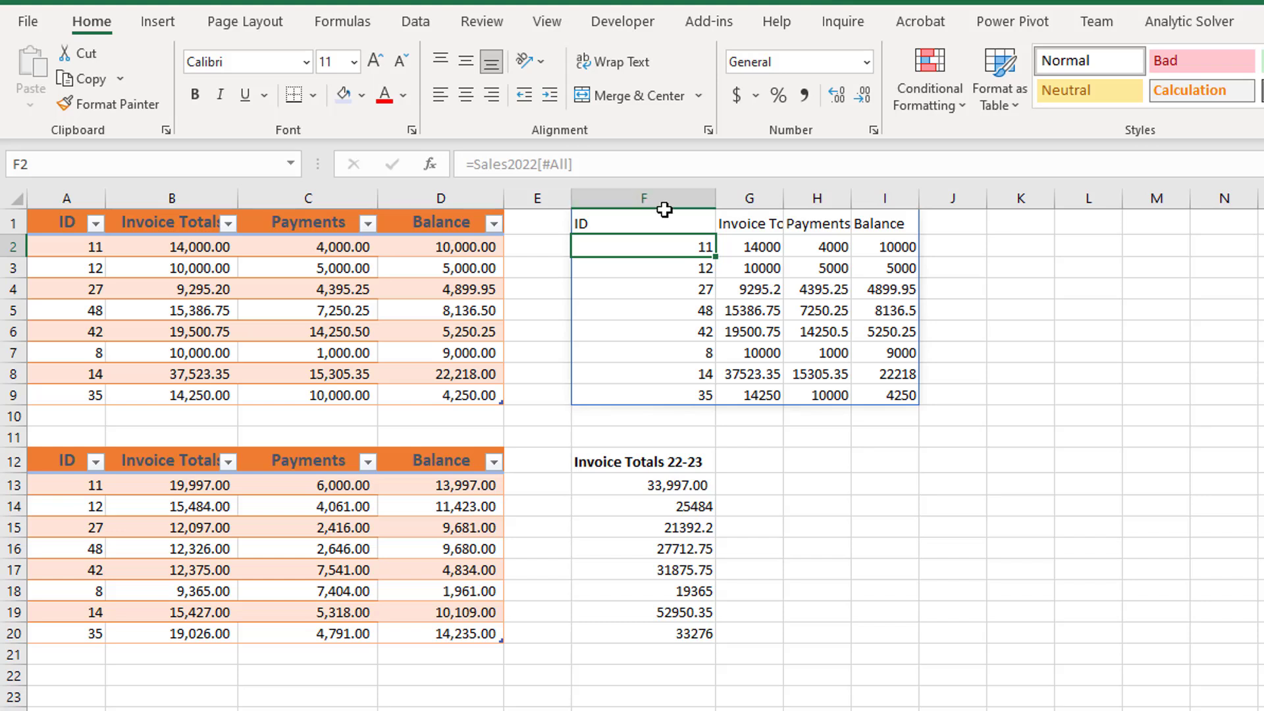
{"action": "left_click_drag", "start_coordinate": [664, 202], "coordinate": [912, 195]}
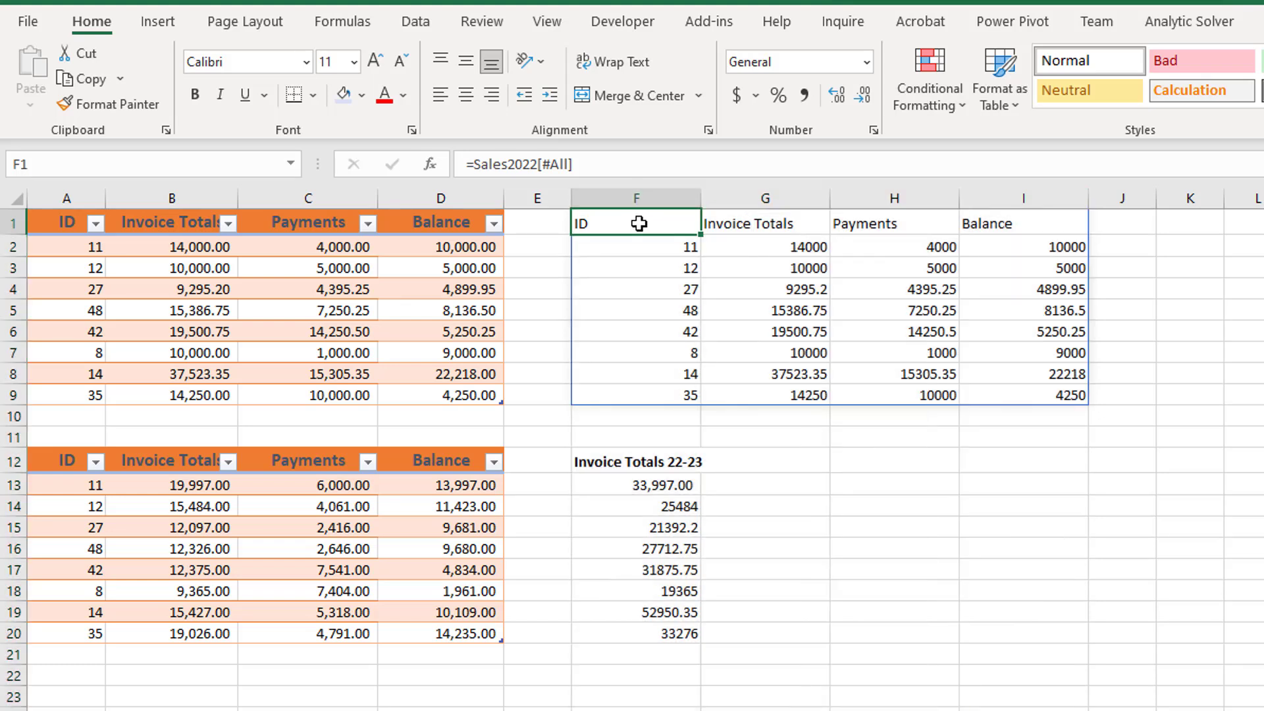
Delete the Sales2022[#All] formula from F1.
{"action": "left_click", "coordinate": [639, 225]}
{"action": "left_click_drag", "start_coordinate": [581, 165], "coordinate": [463, 164]}
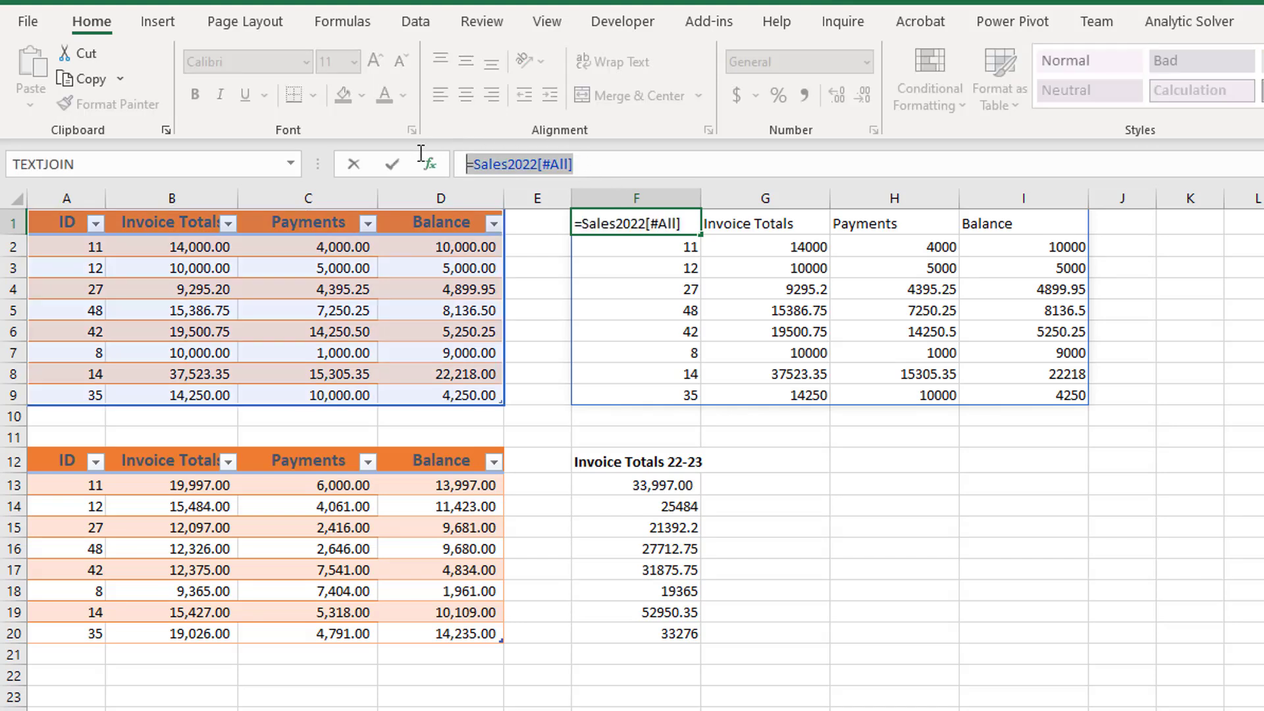
{"action": "key", "text": "BackSpace"}
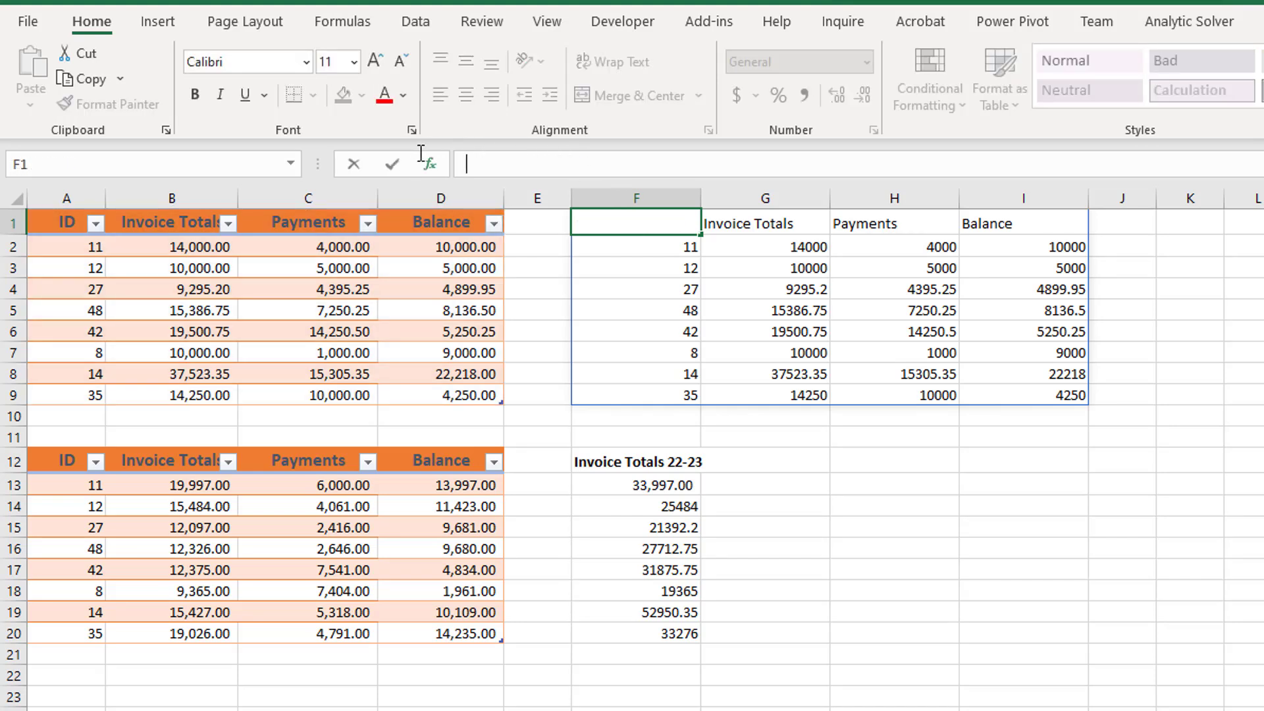
{"action": "key", "text": "Return"}
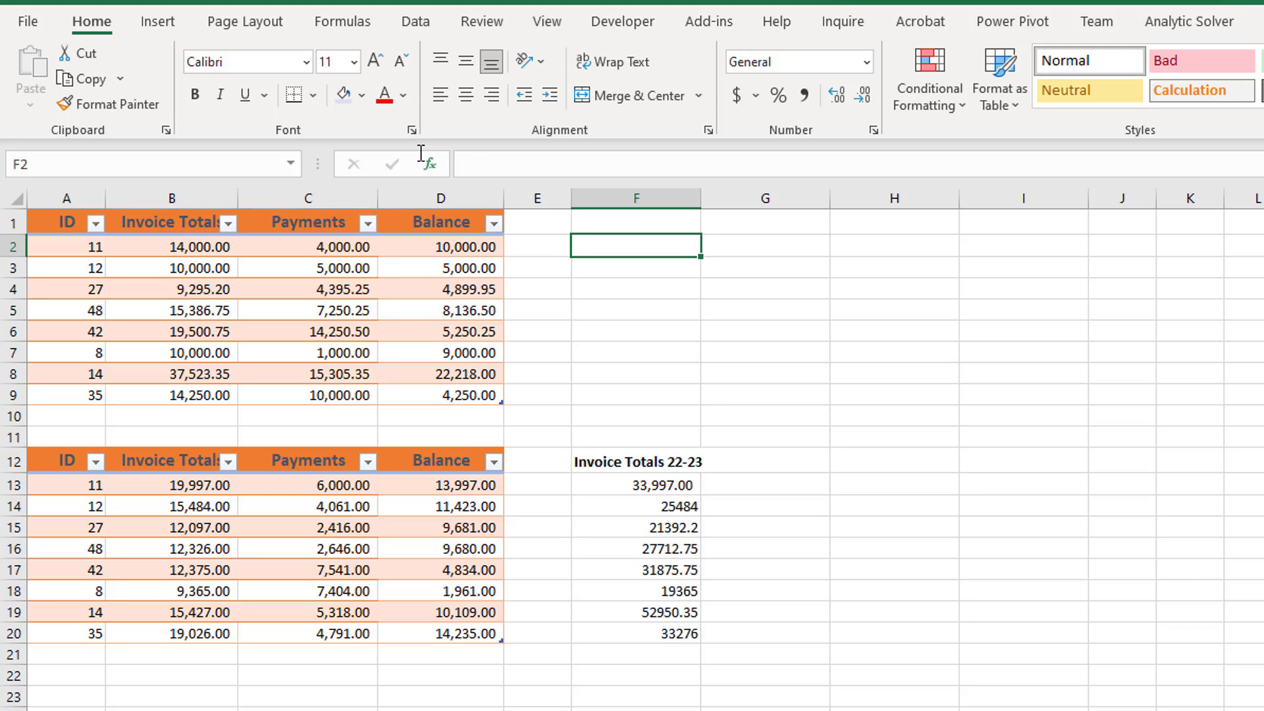
Enter the formula =Sales2022[#Data] in F2 to return only the table's data rows.
{"action": "type", "text": "="}
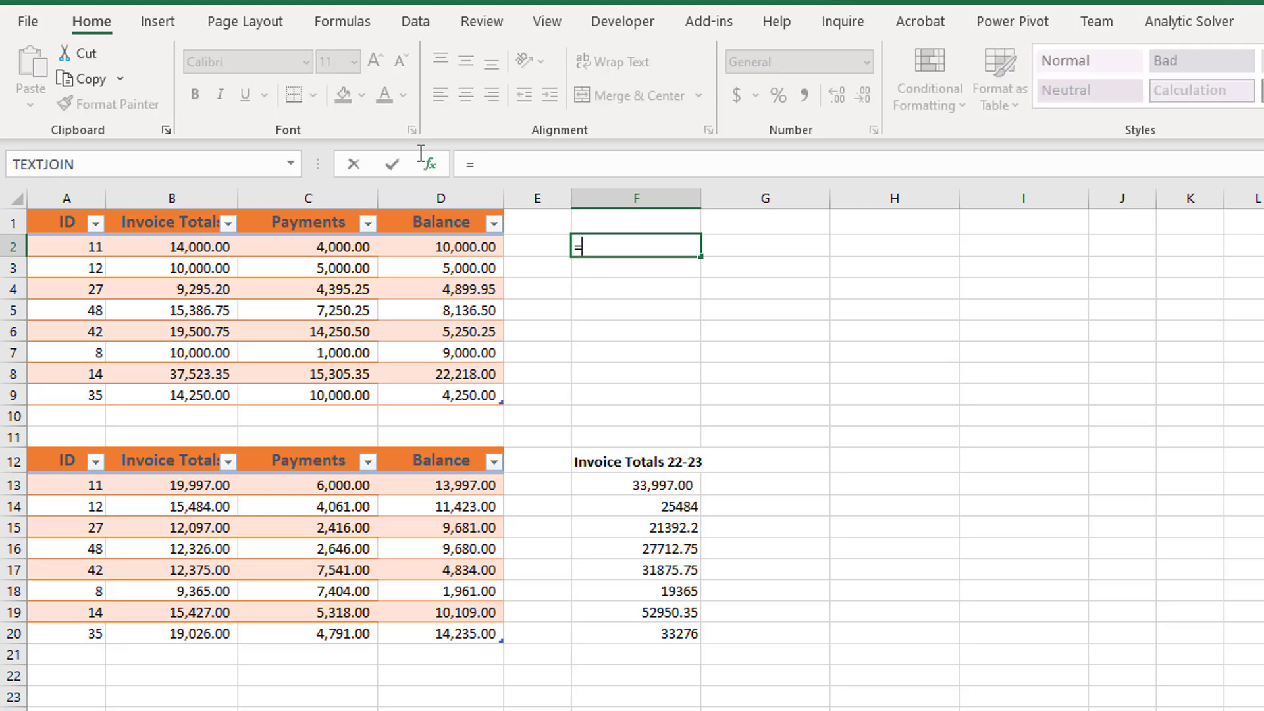
{"action": "type", "text": "Sa"}
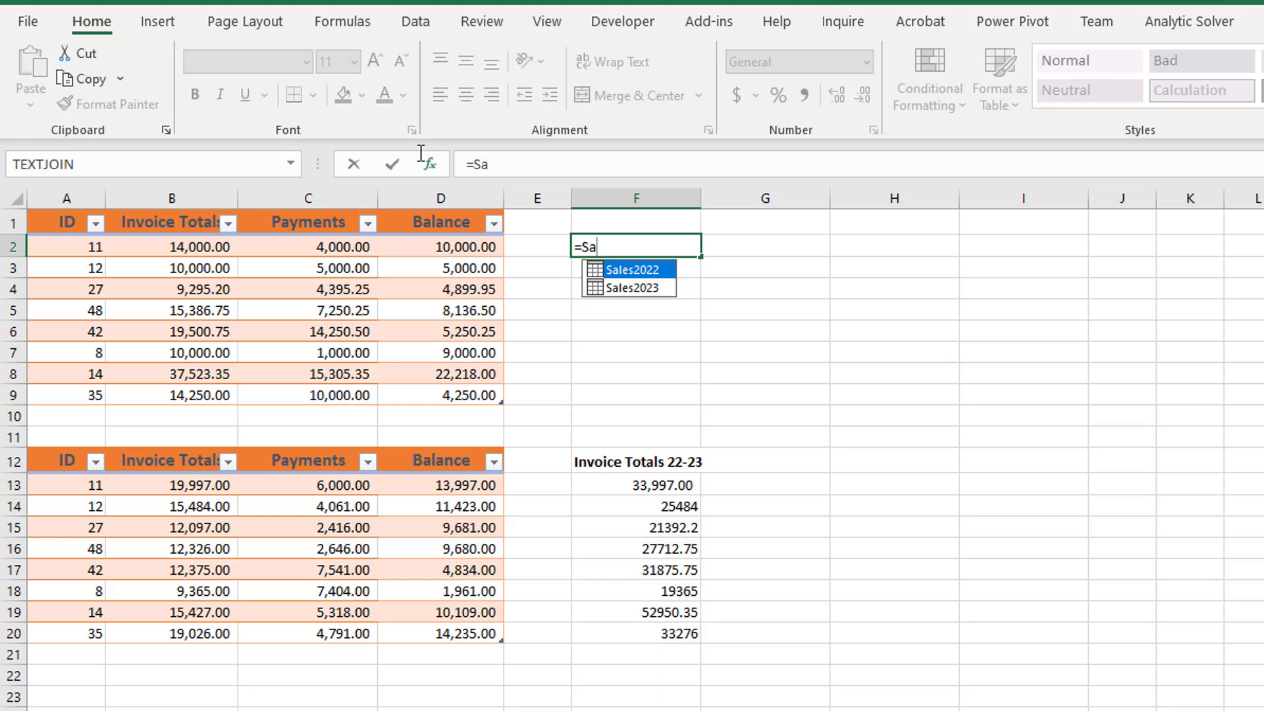
{"action": "key", "text": "Tab"}
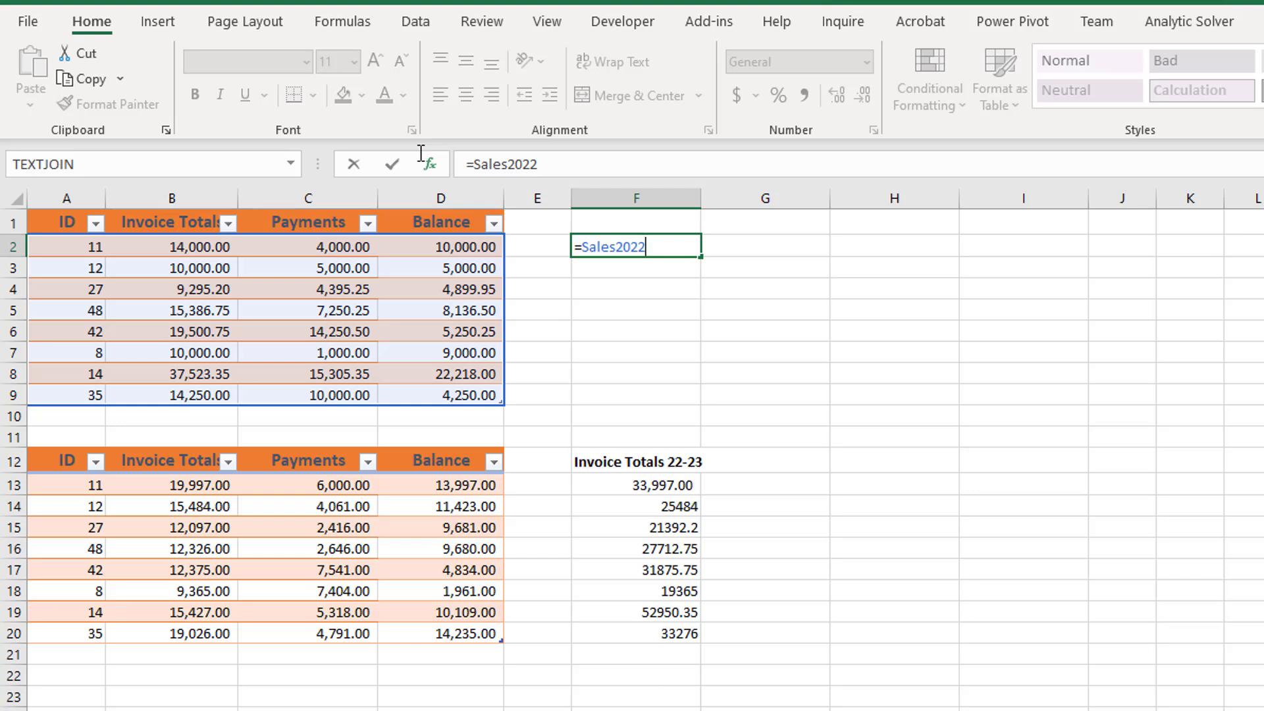
{"action": "type", "text": "["}
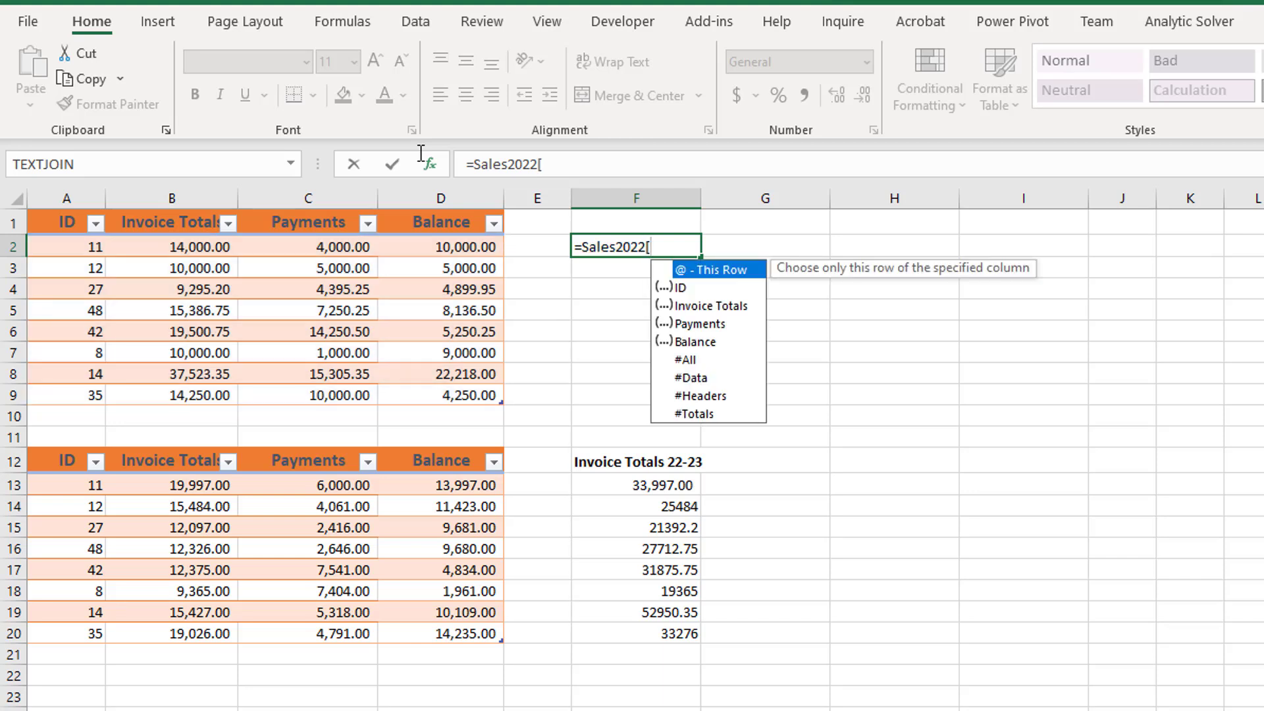
{"action": "key", "text": "Down"}
{"action": "key", "text": "Down"}
{"action": "key", "text": "Down"}
{"action": "key", "text": "Down"}
{"action": "key", "text": "Down"}
{"action": "key", "text": "Down"}
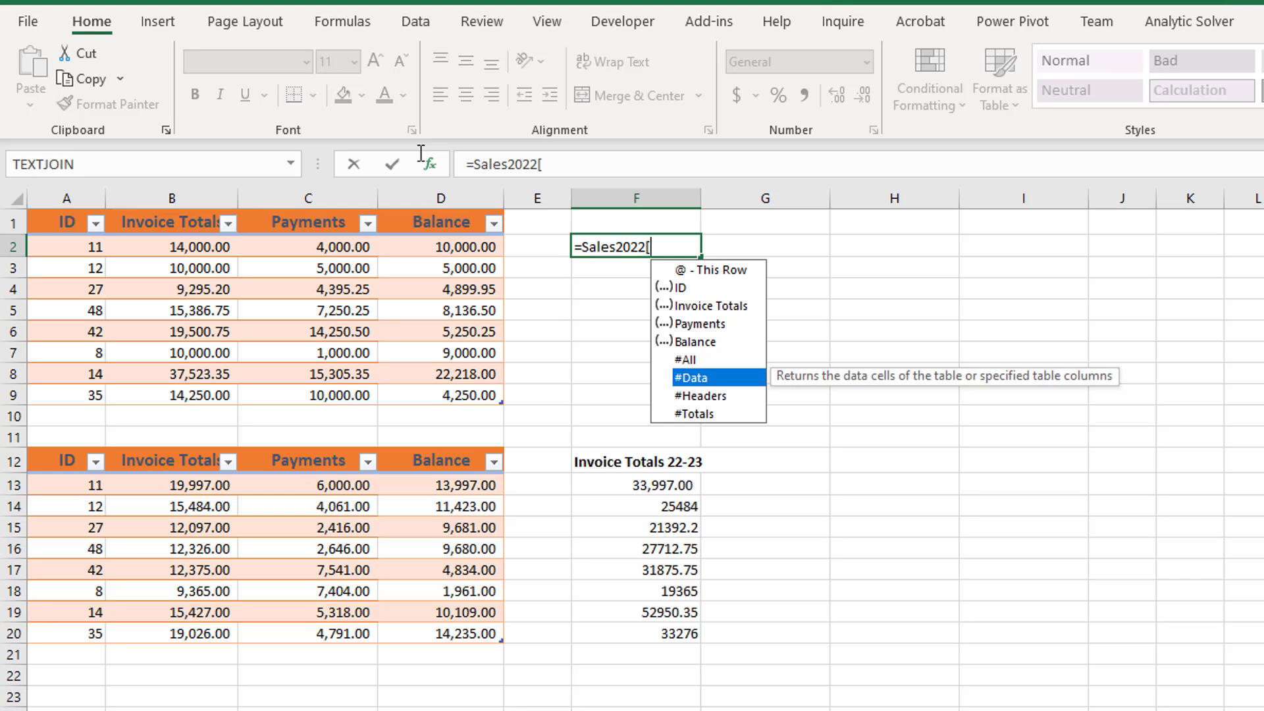
{"action": "key", "text": "Tab"}
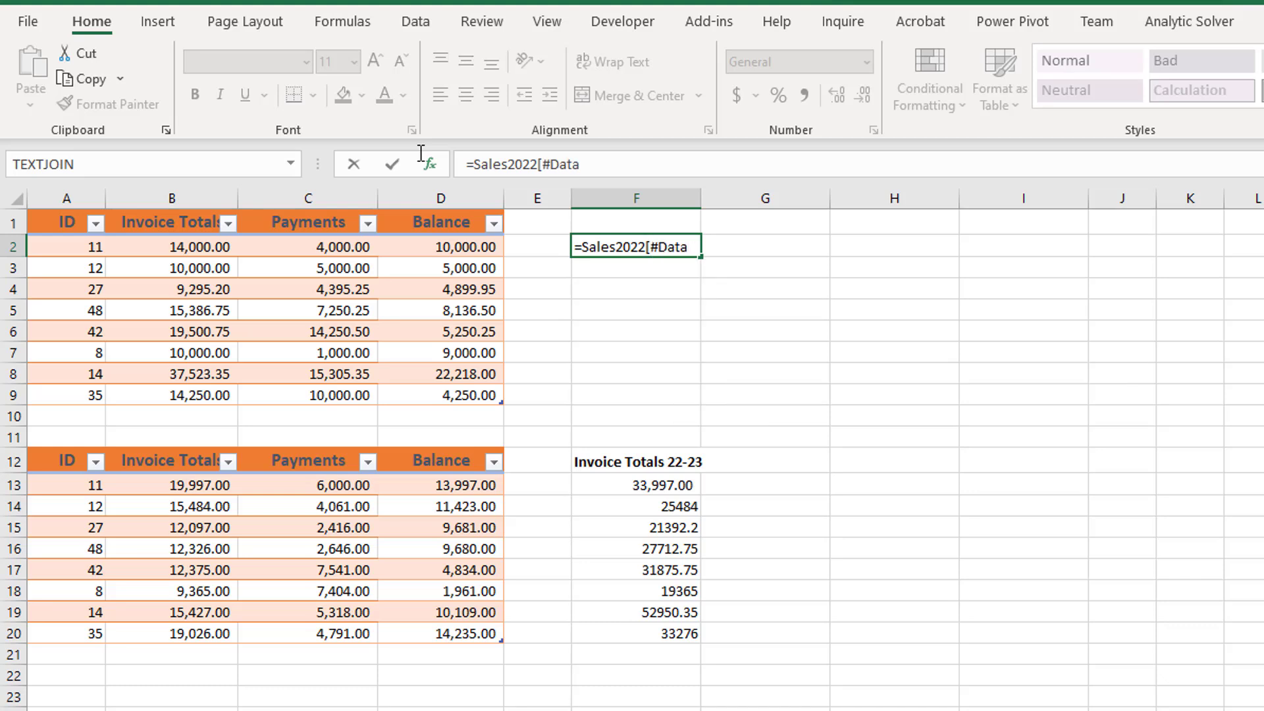
{"action": "type", "text": "]"}
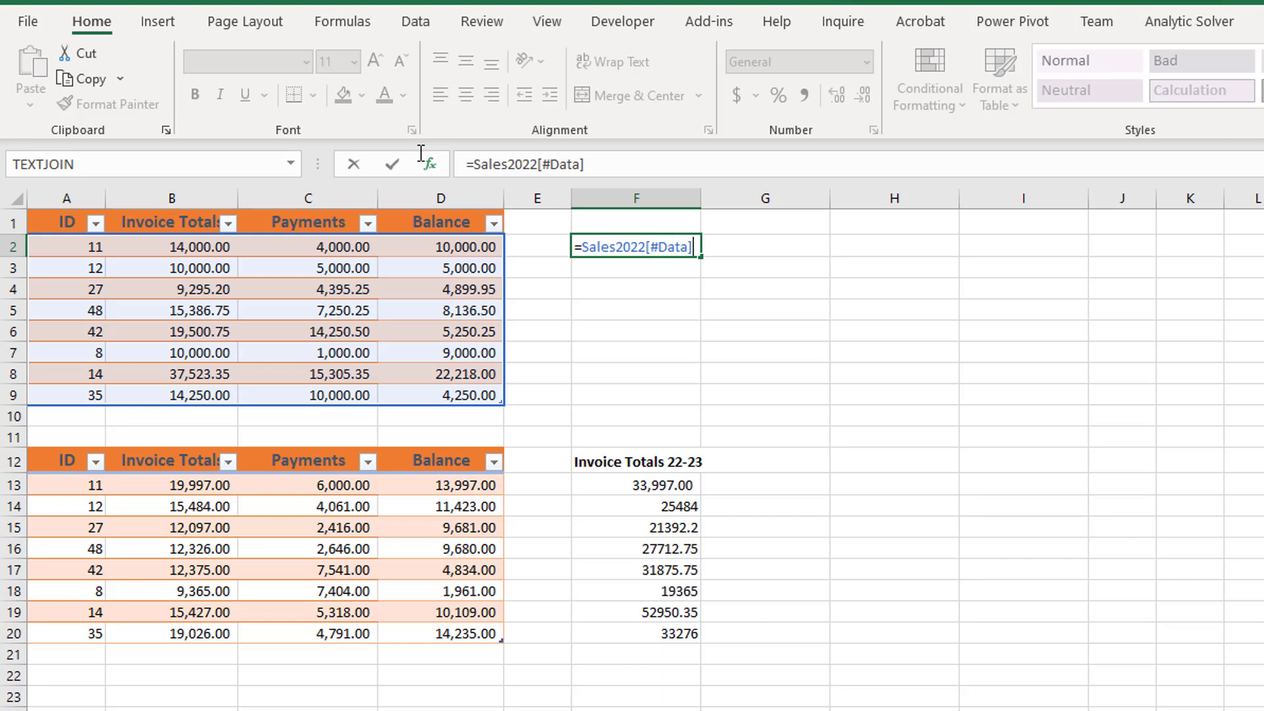
{"action": "key", "text": "Return"}
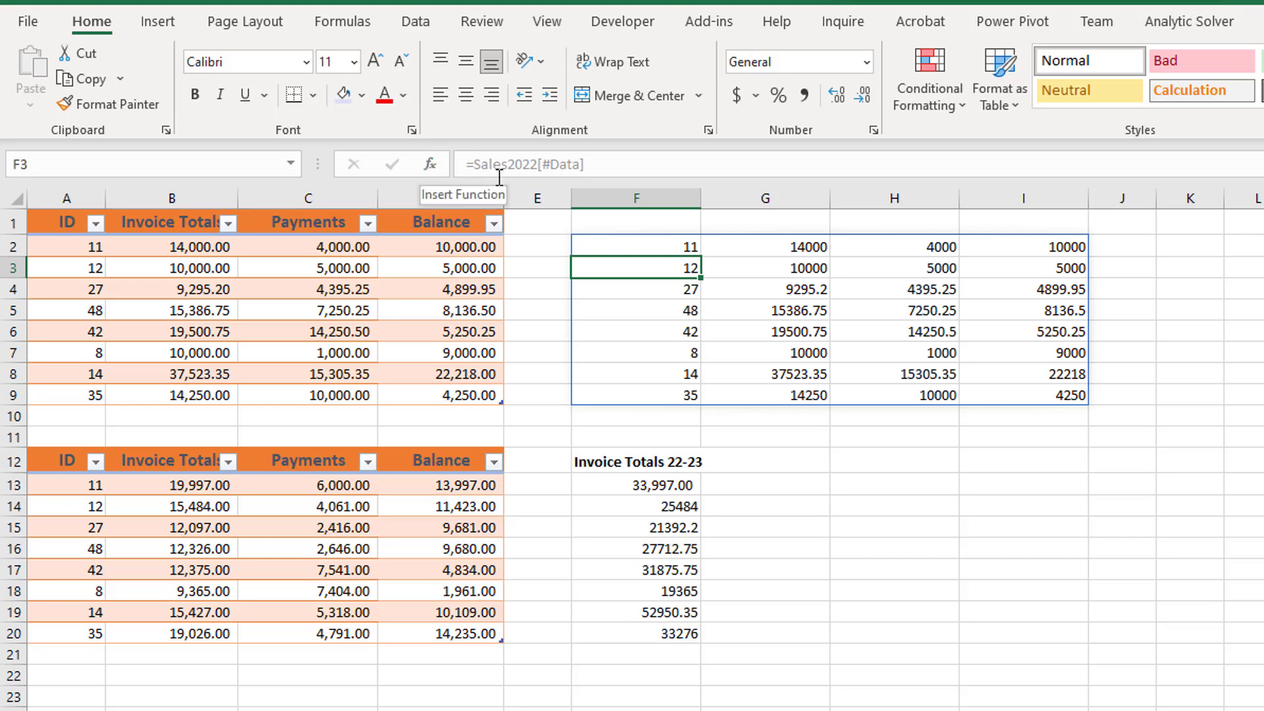
Undo the #Data formula in F2 and enter =Sales2022[#Headers] there to return only the table's column headings.
{"action": "key", "text": "ctrl+z"}
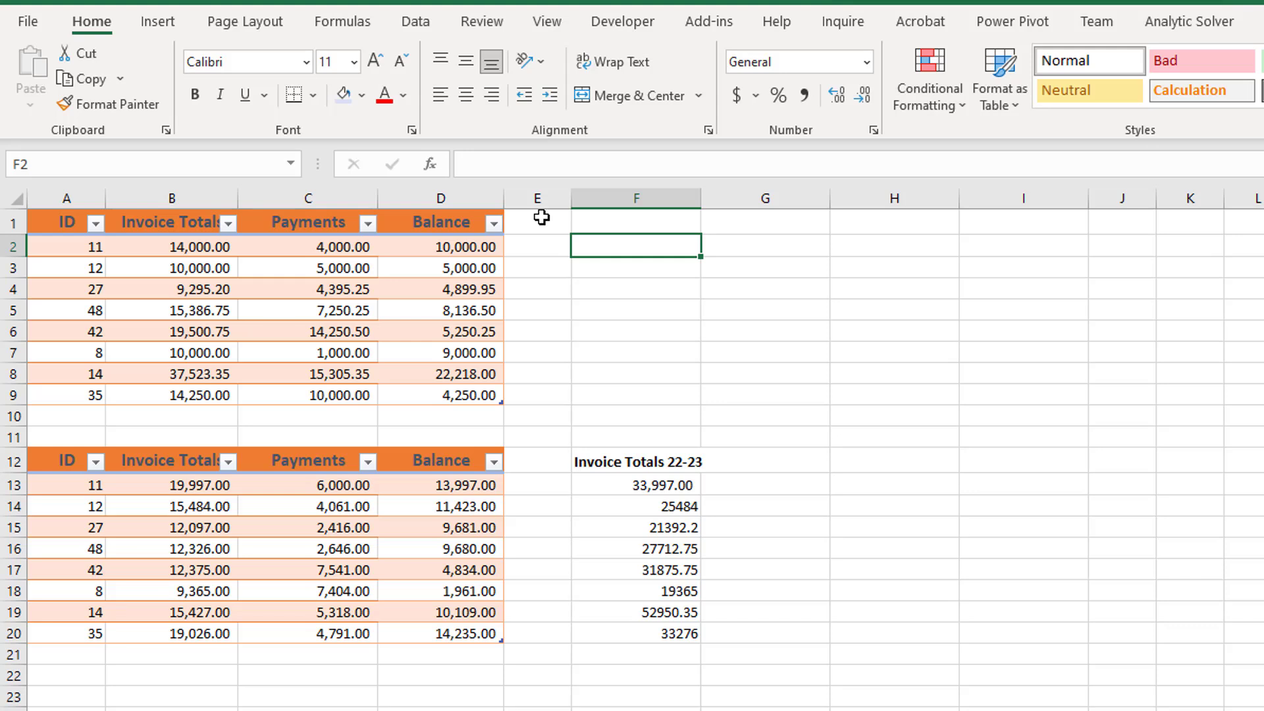
{"action": "type", "text": "="}
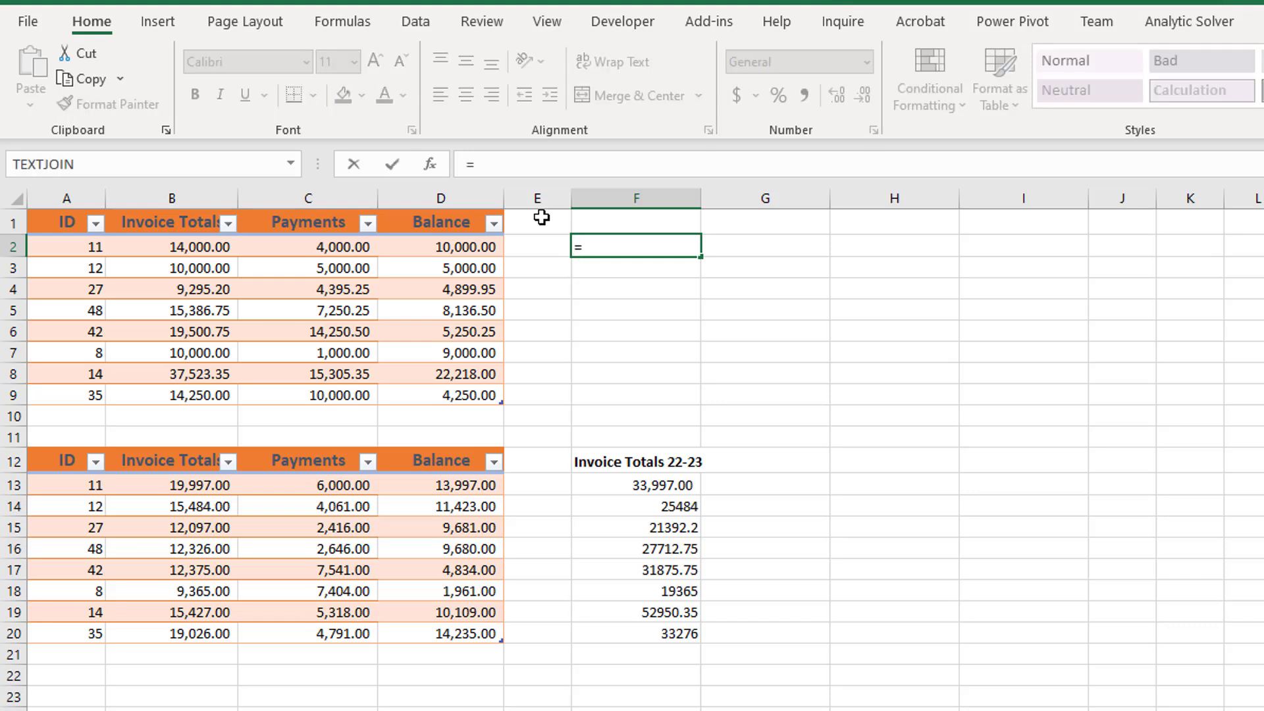
{"action": "type", "text": "Sa"}
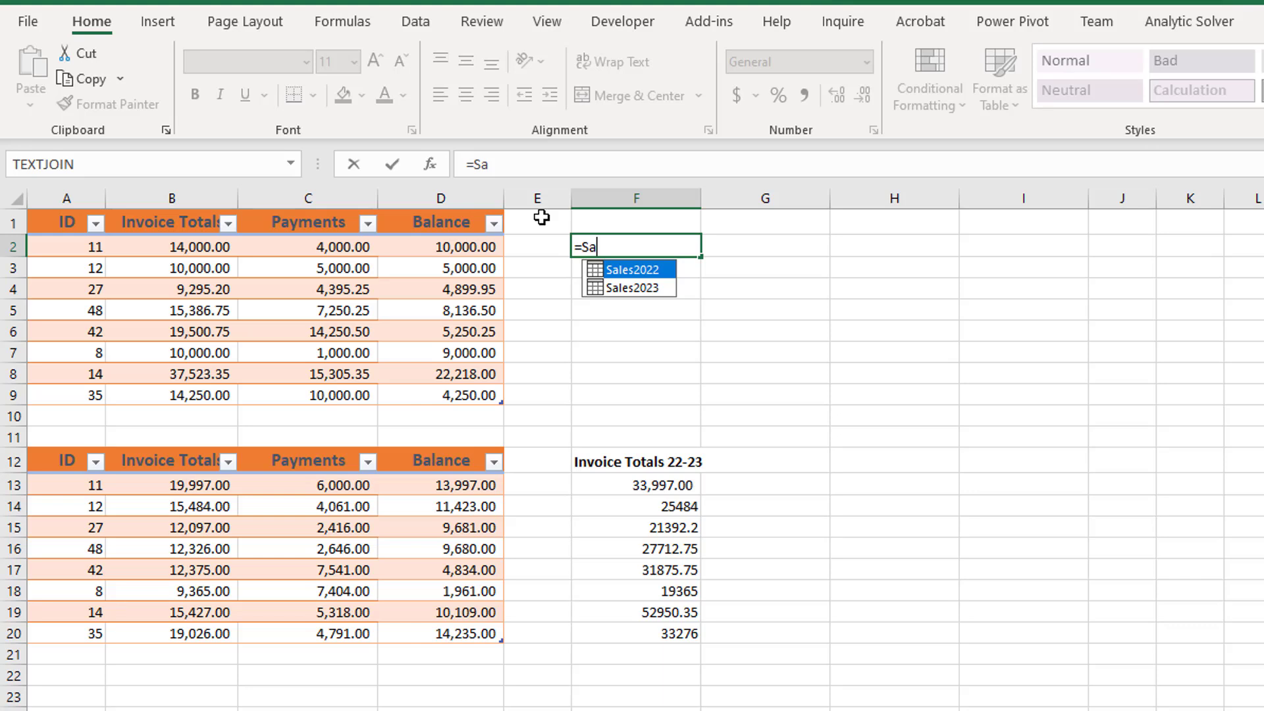
{"action": "key", "text": "Tab"}
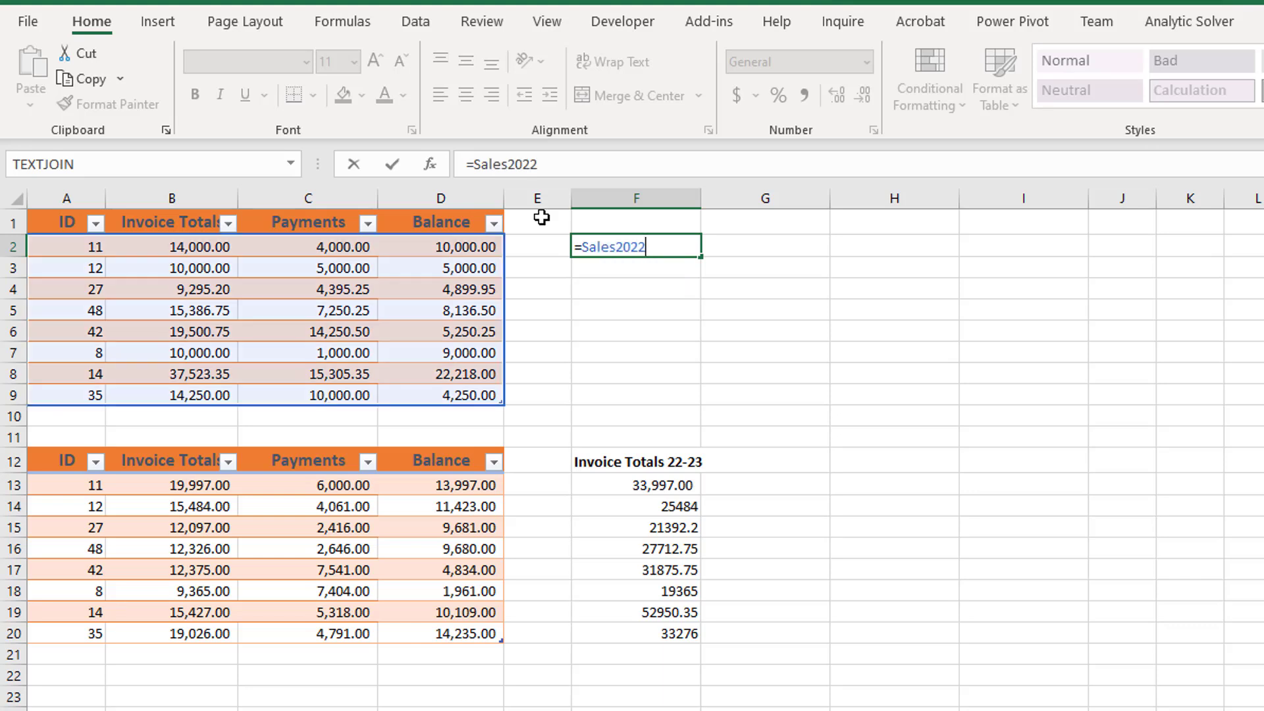
{"action": "type", "text": "["}
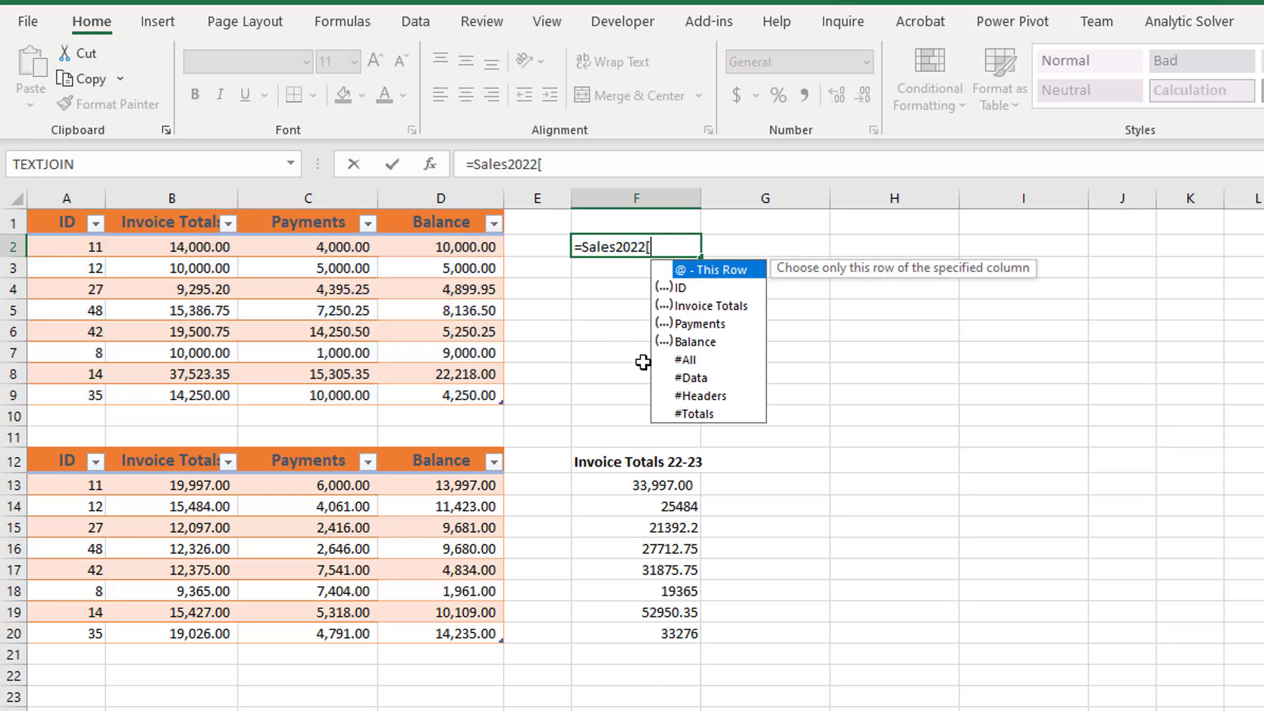
{"action": "left_click", "coordinate": [696, 397]}
{"action": "double_click", "coordinate": [696, 396]}
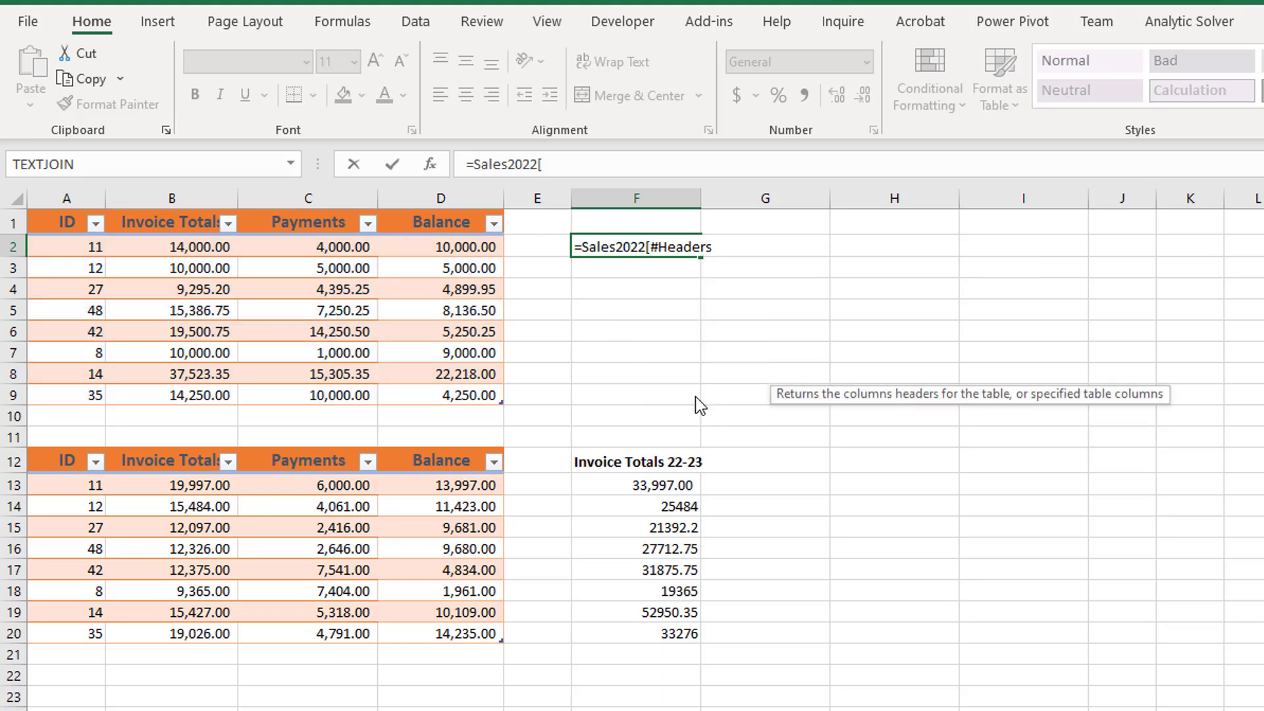
{"action": "type", "text": "]"}
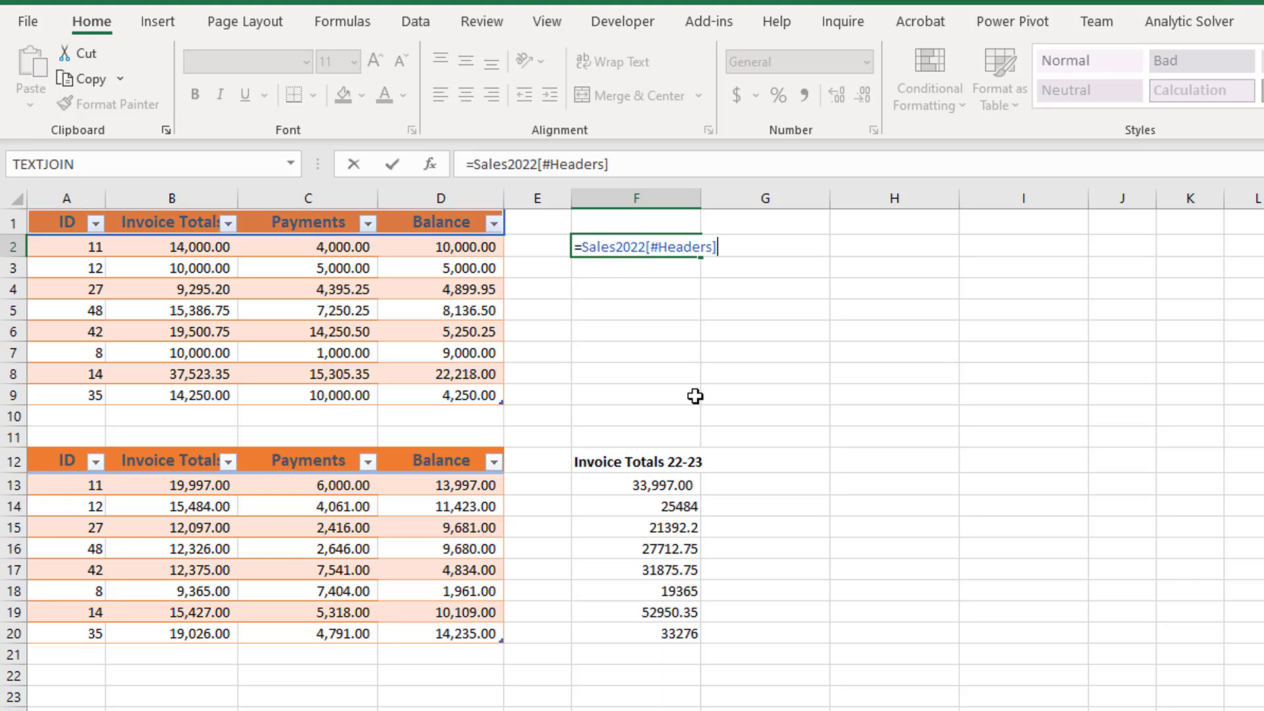
{"action": "key", "text": "Return"}
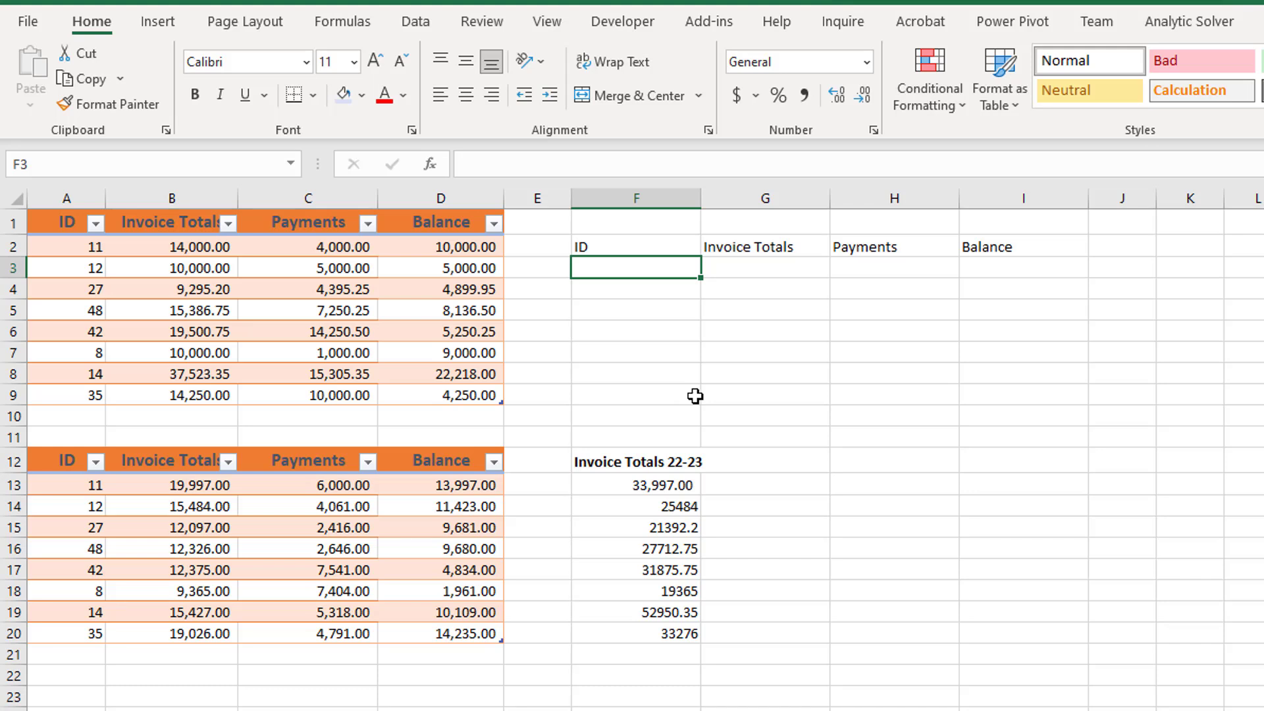
Undo the #Headers formula and enter =Sales2022[@] in F3 to return the table's values from the same row.
{"action": "key", "text": "ctrl+z"}
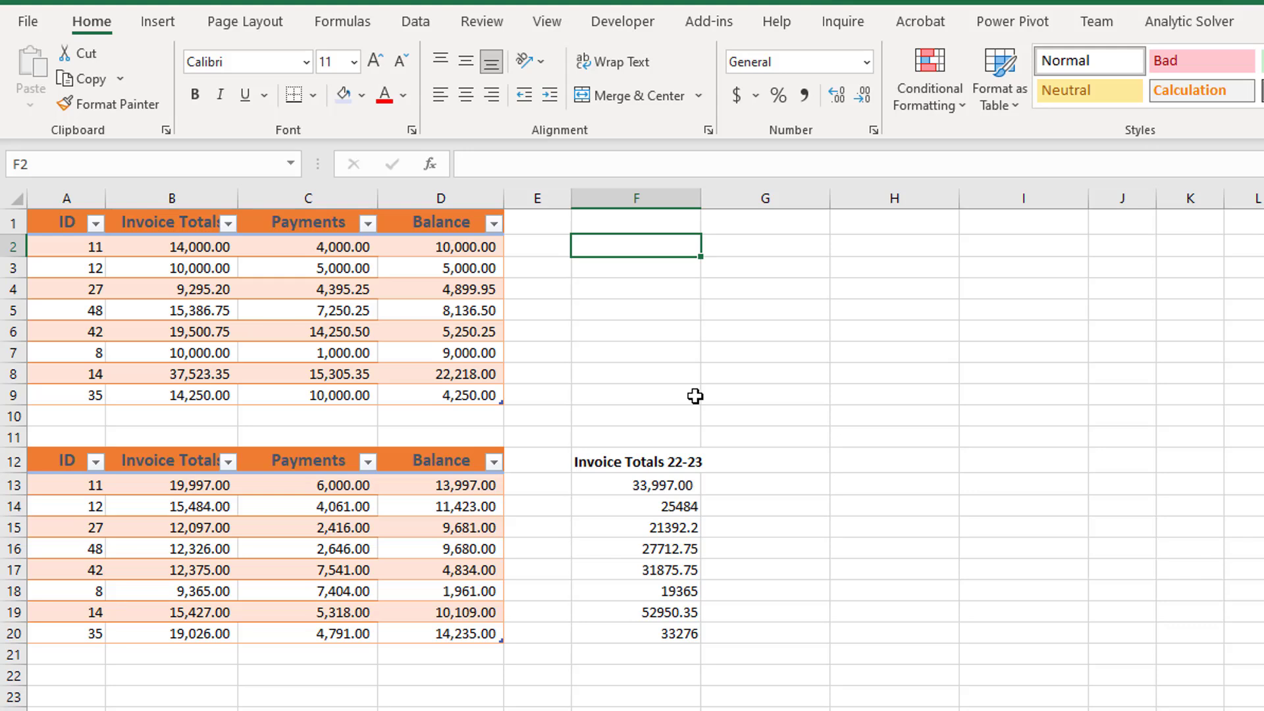
{"action": "left_click", "coordinate": [618, 268]}
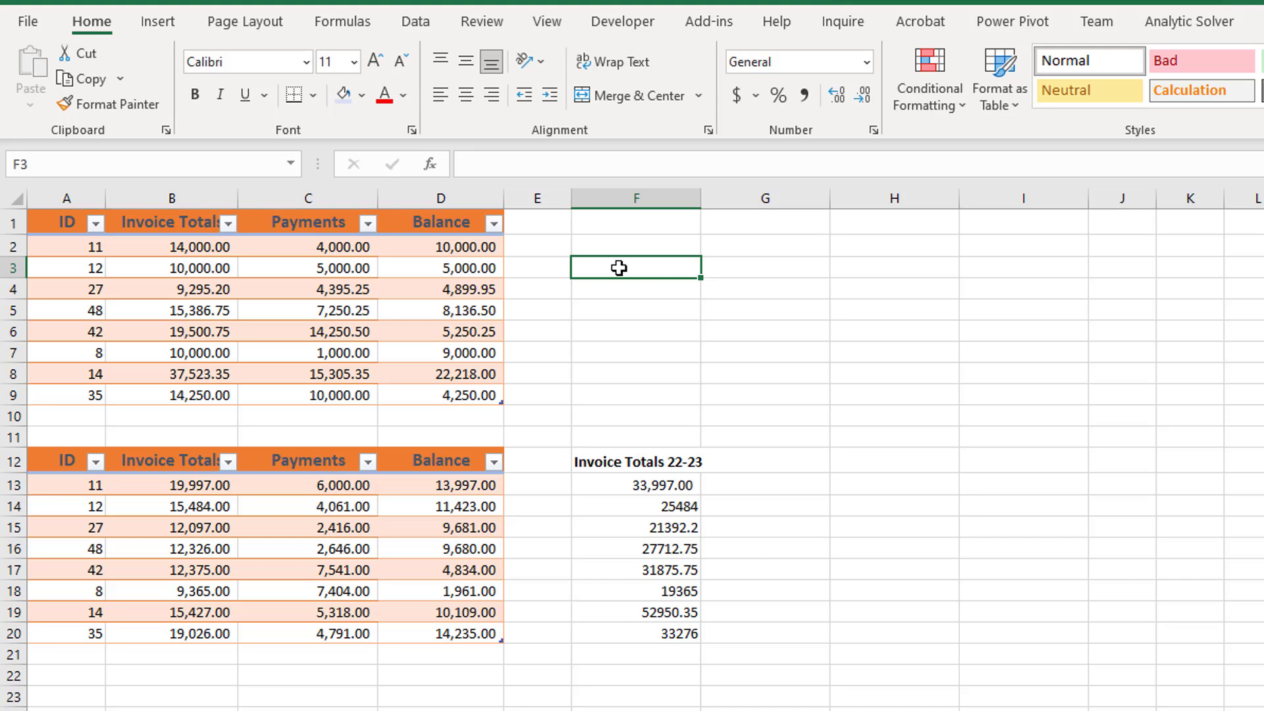
{"action": "type", "text": "="}
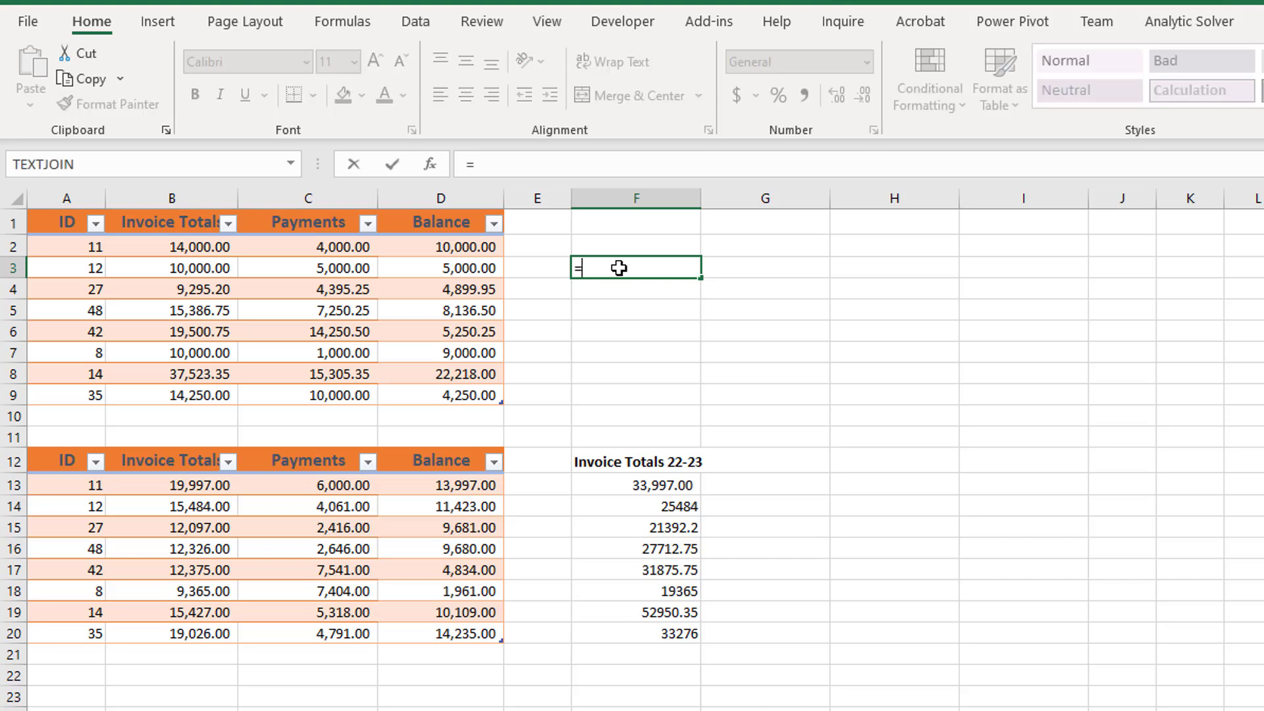
{"action": "type", "text": "Sa"}
{"action": "key", "text": "Tab"}
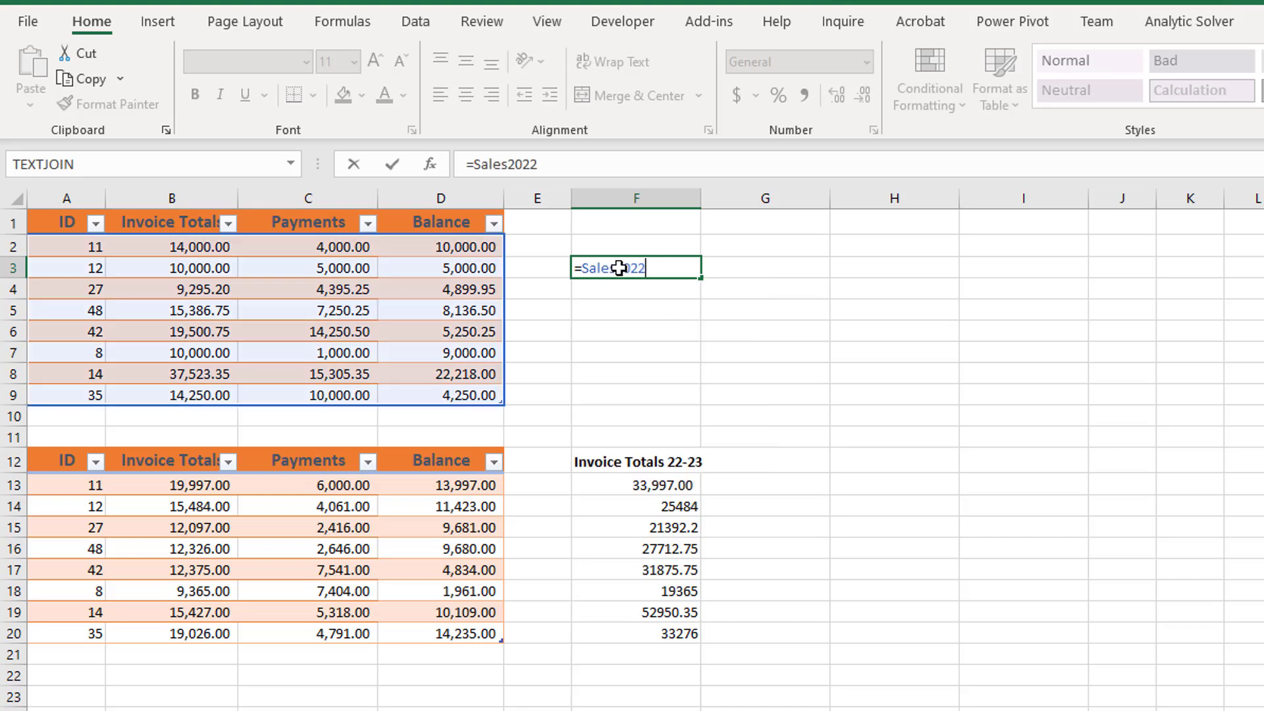
{"action": "type", "text": "["}
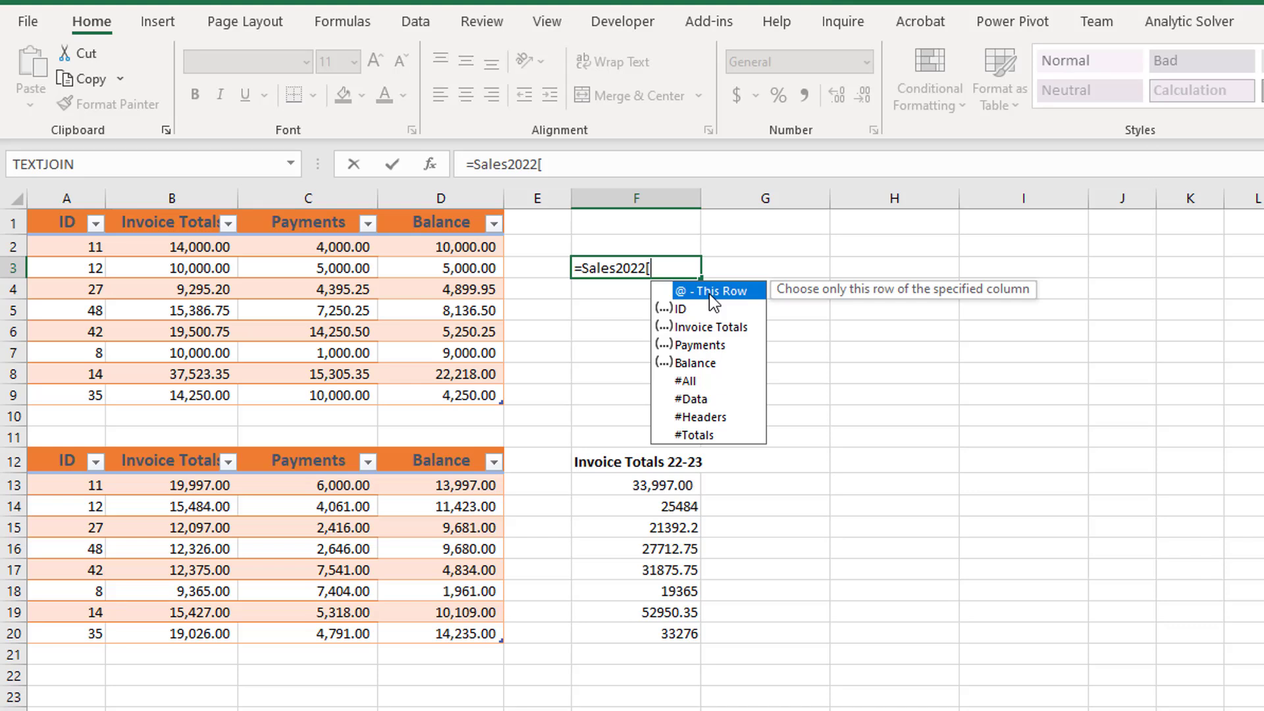
{"action": "double_click", "coordinate": [709, 294]}
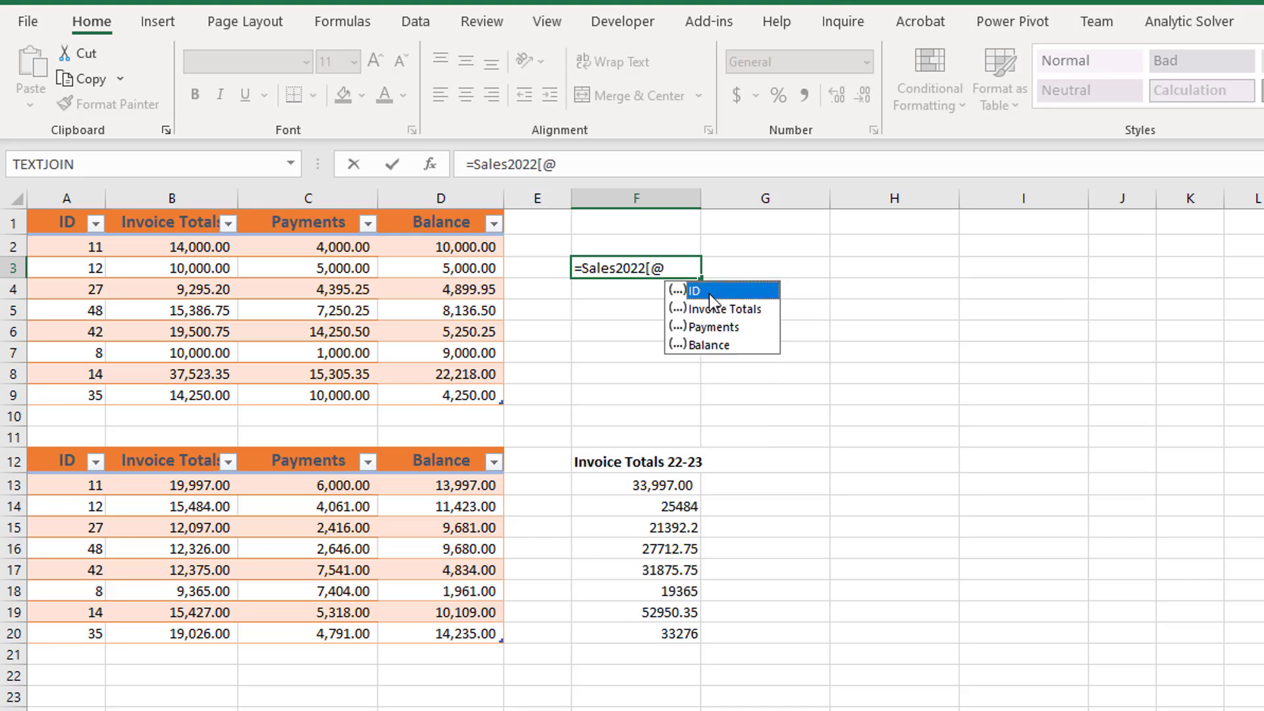
{"action": "left_click", "coordinate": [678, 270]}
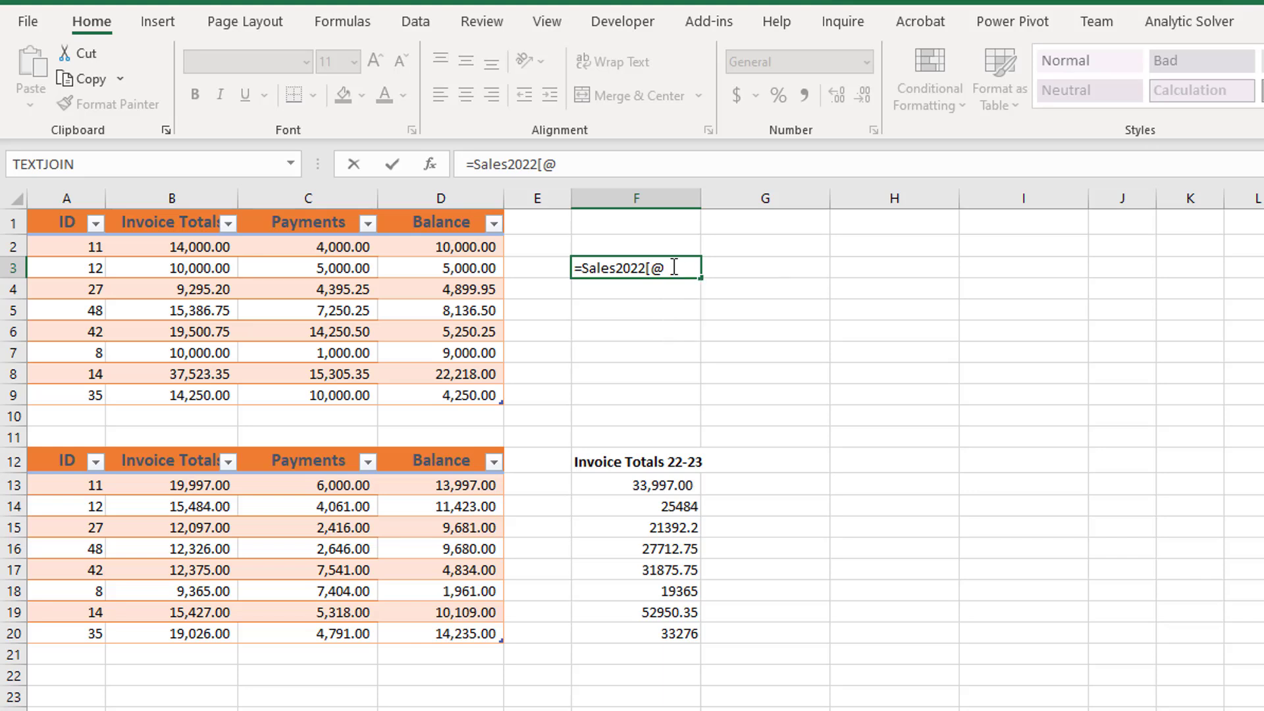
{"action": "type", "text": "]"}
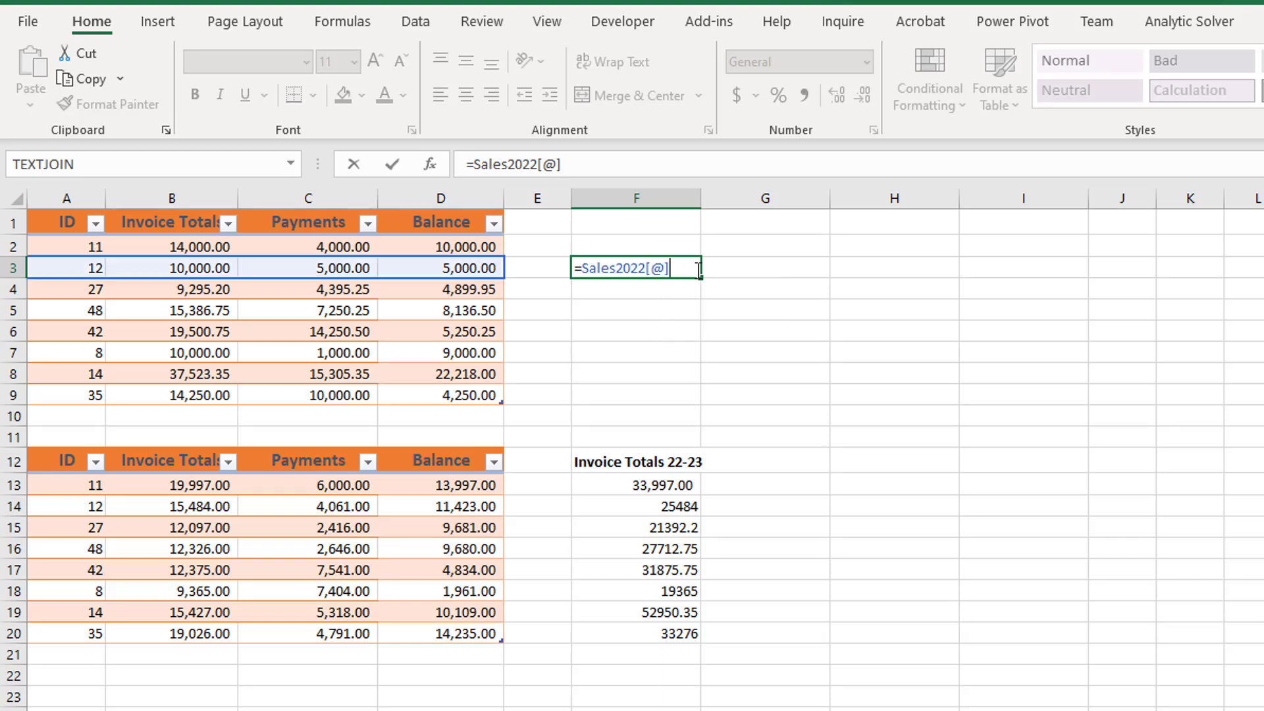
{"action": "key", "text": "Return"}
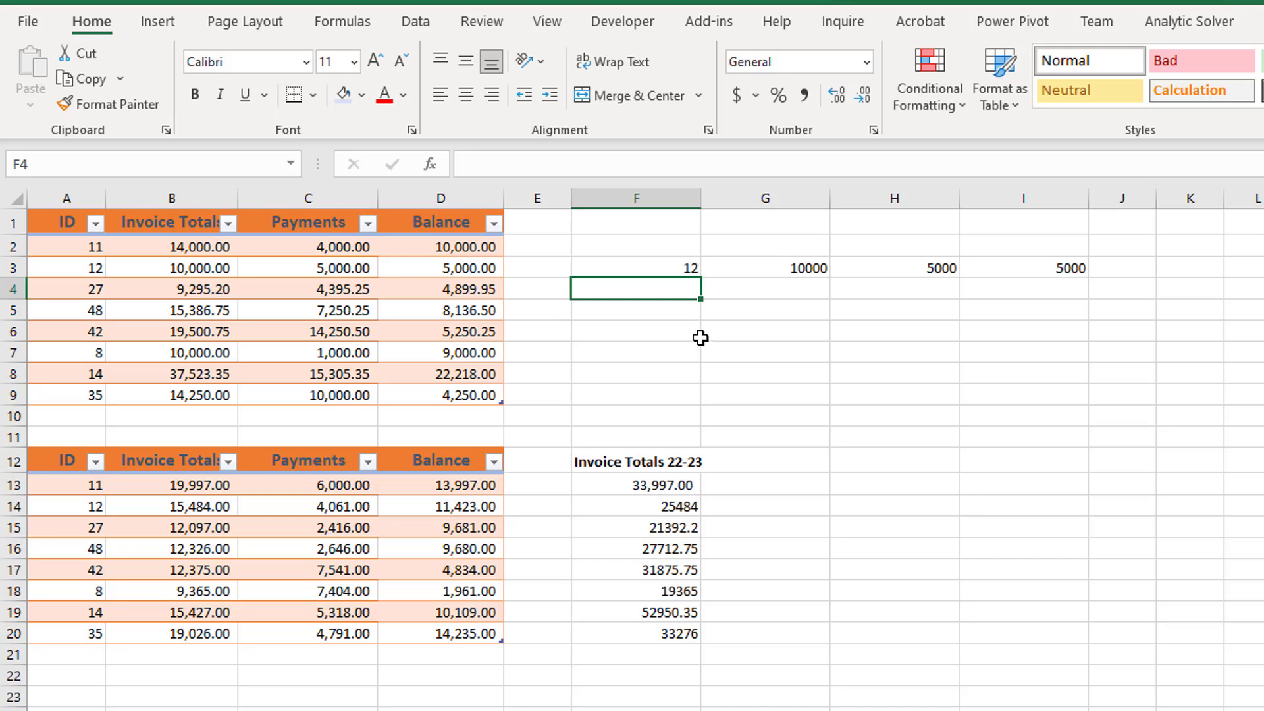
Enter the formula =Sales2022[@[Invoice Totals]] in F5 to return only that row's invoice total.
{"action": "left_click", "coordinate": [651, 308]}
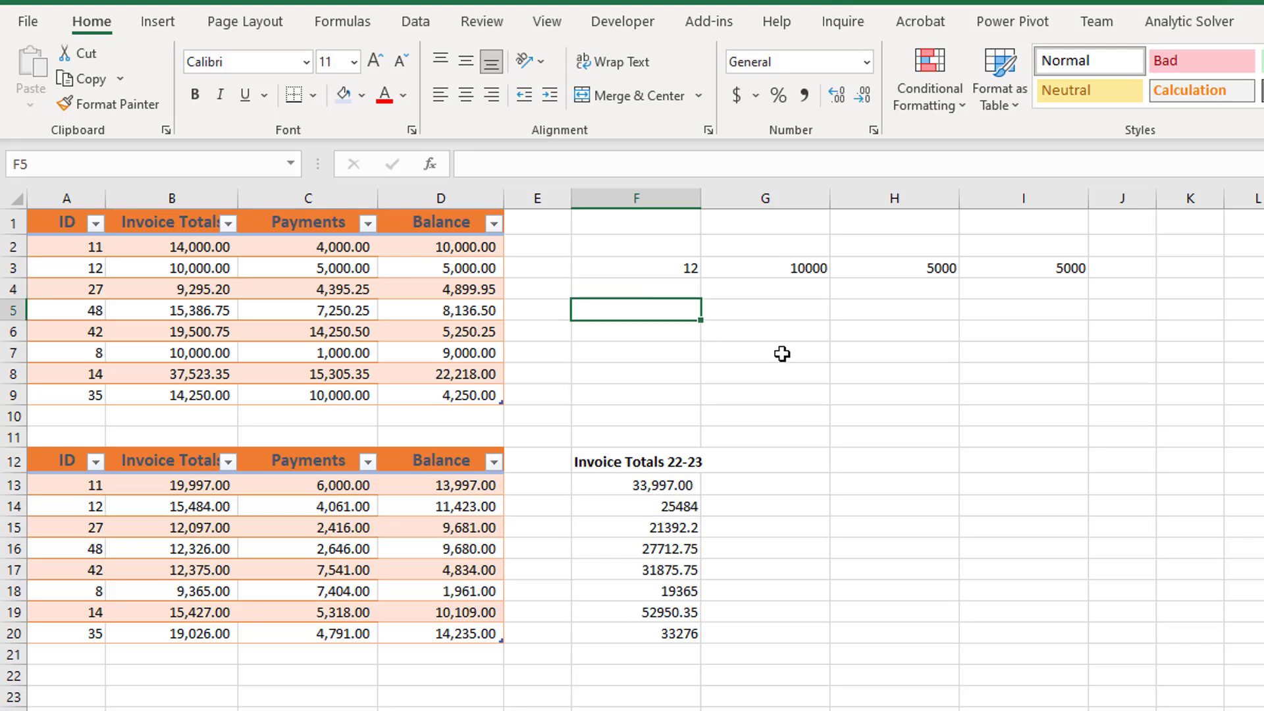
{"action": "type", "text": "=S"}
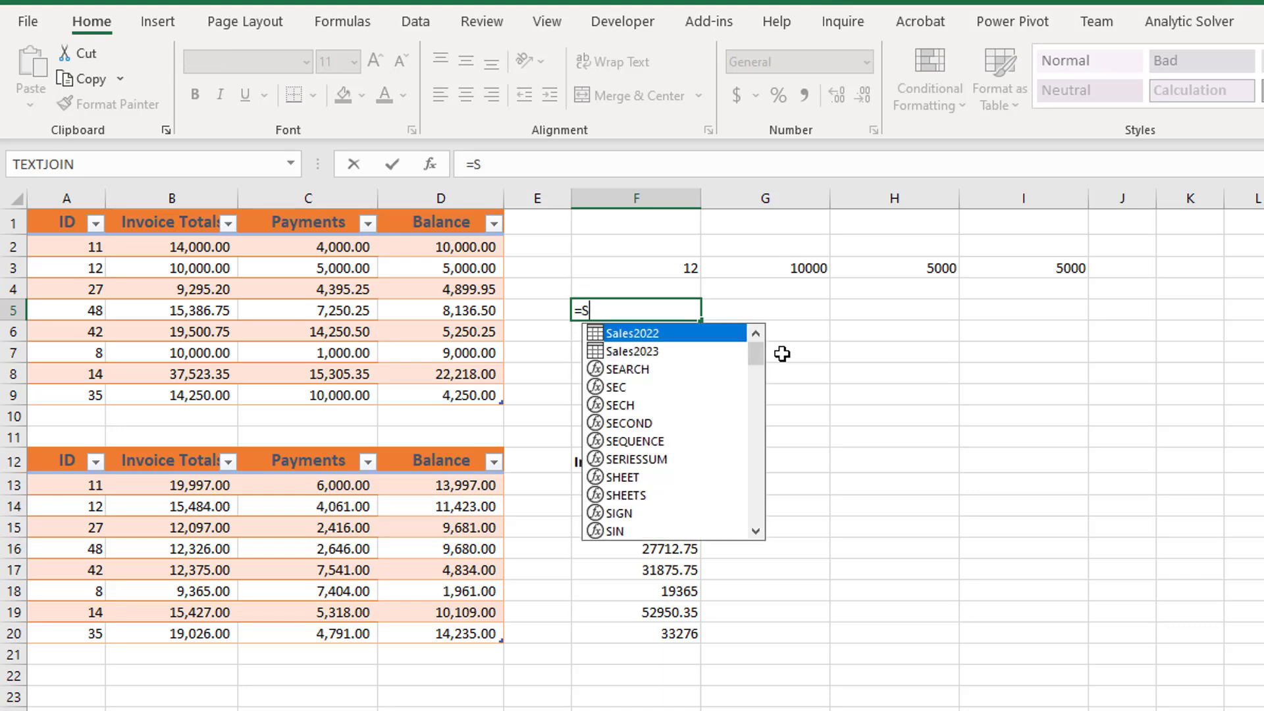
{"action": "key", "text": "Tab"}
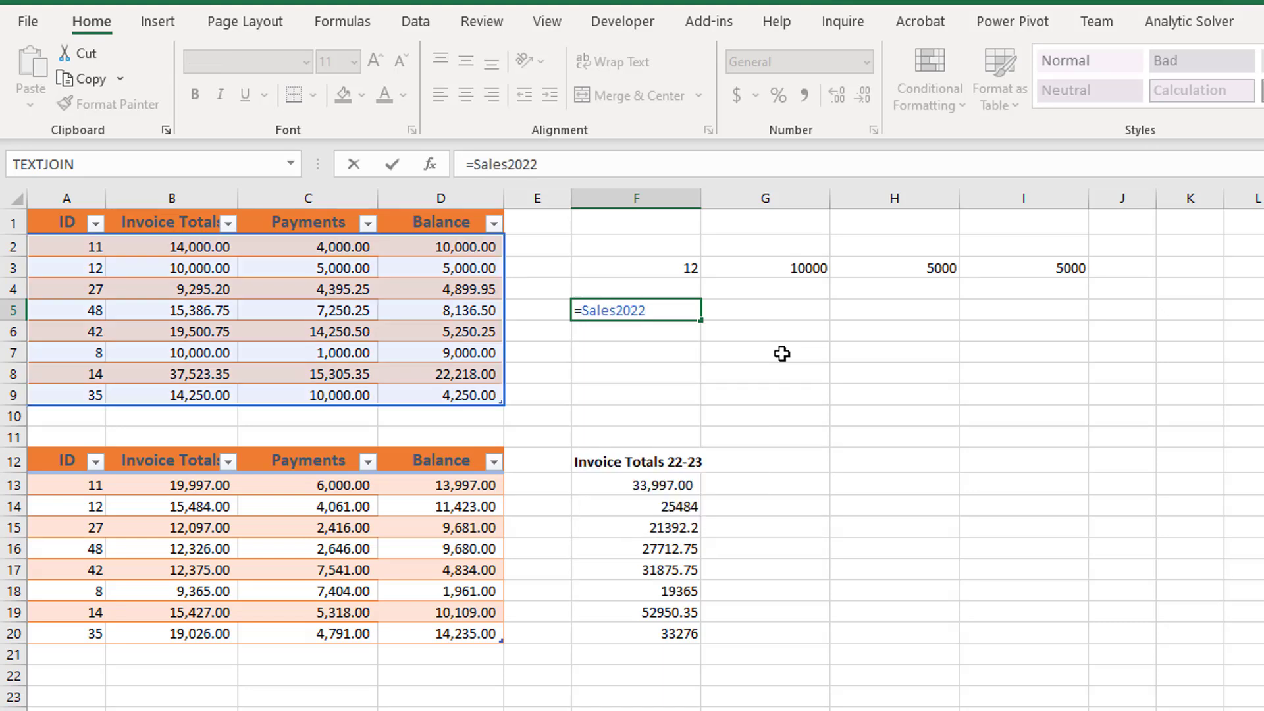
{"action": "type", "text": "["}
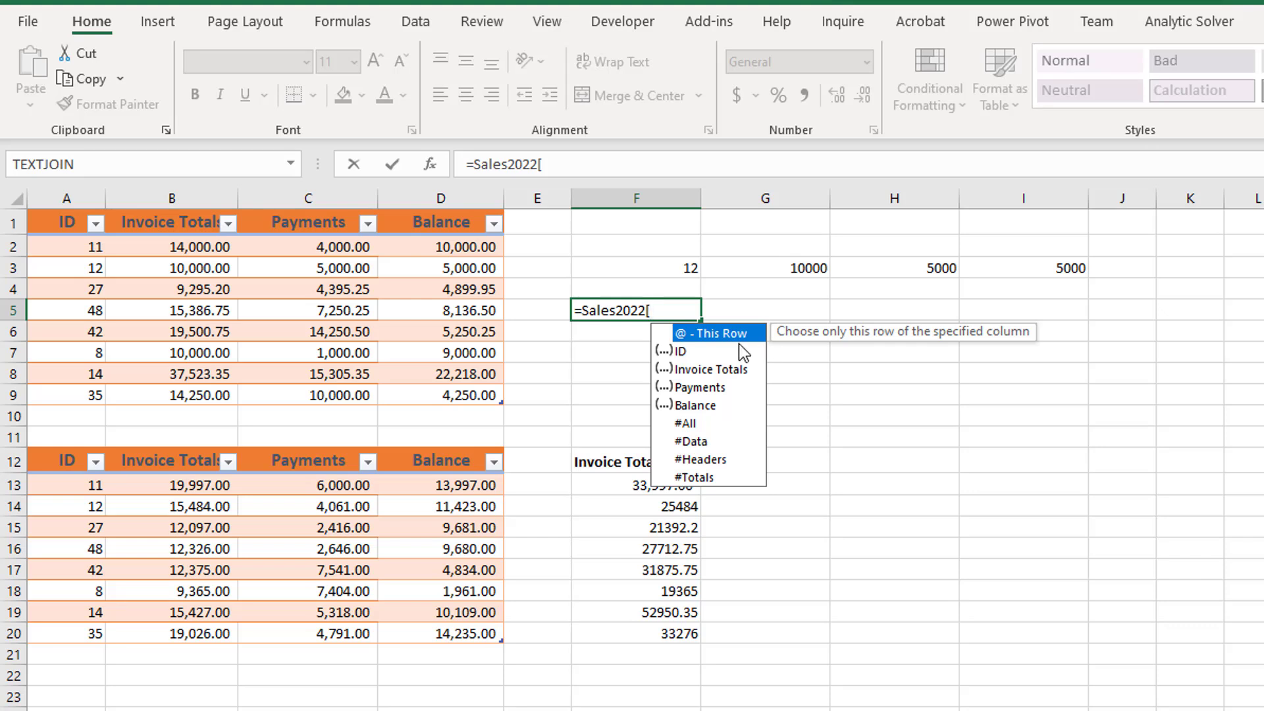
{"action": "type", "text": "@"}
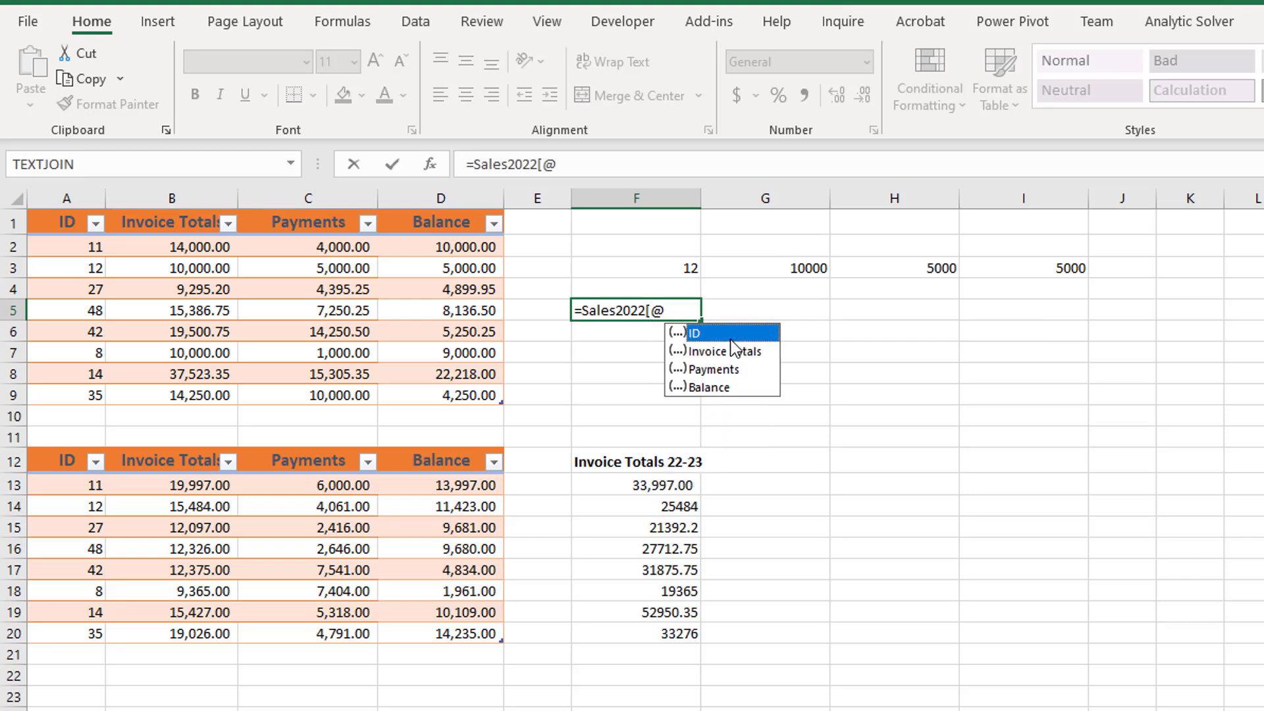
{"action": "key", "text": "Escape"}
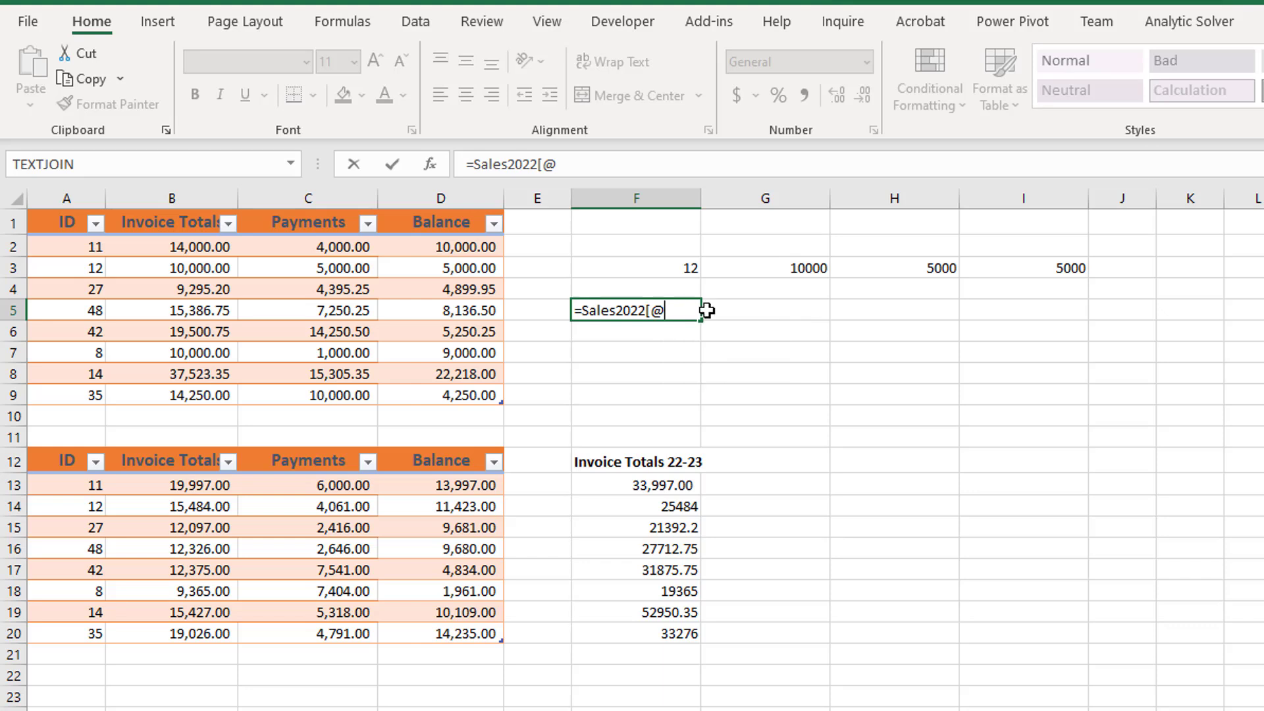
{"action": "type", "text": "["}
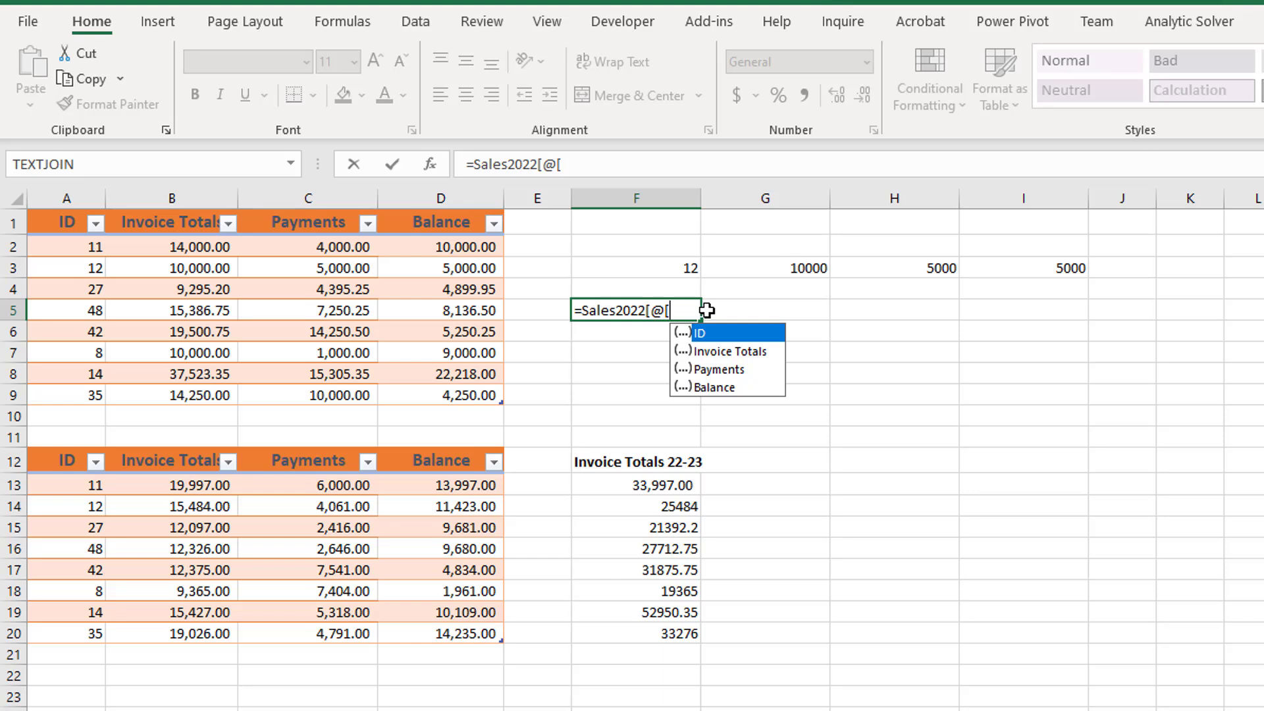
{"action": "double_click", "coordinate": [713, 349]}
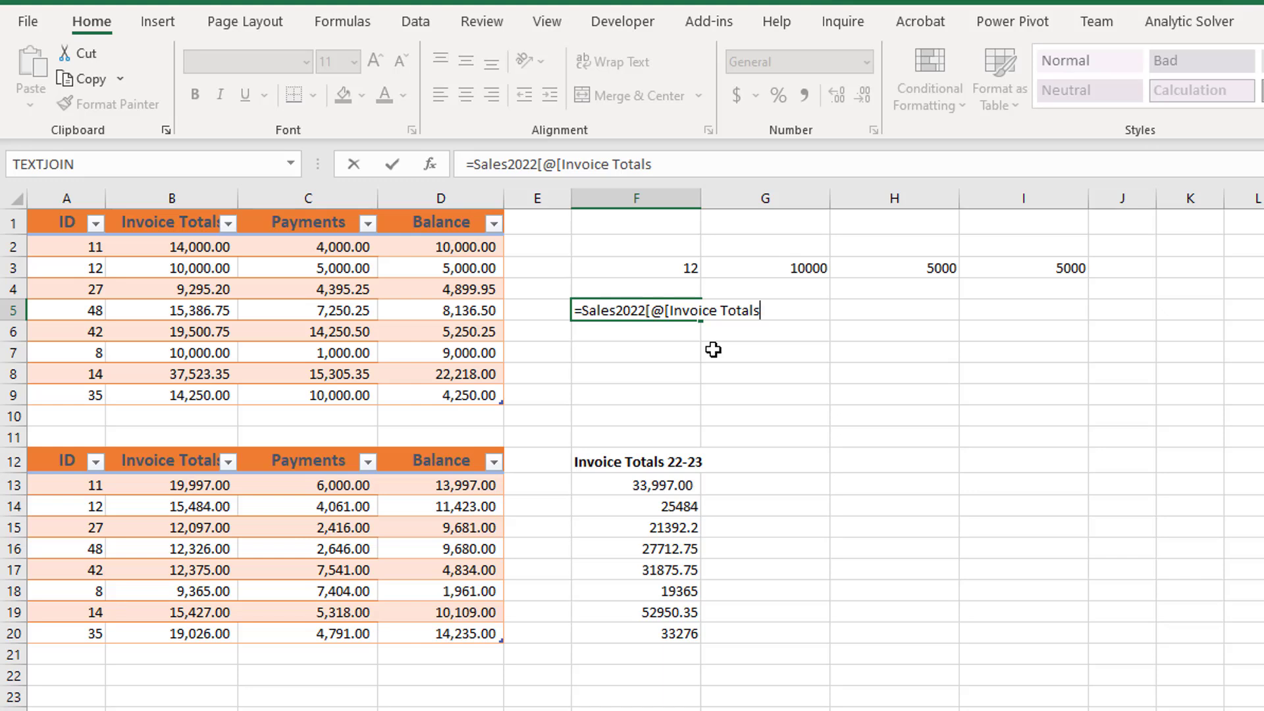
{"action": "type", "text": "]]"}
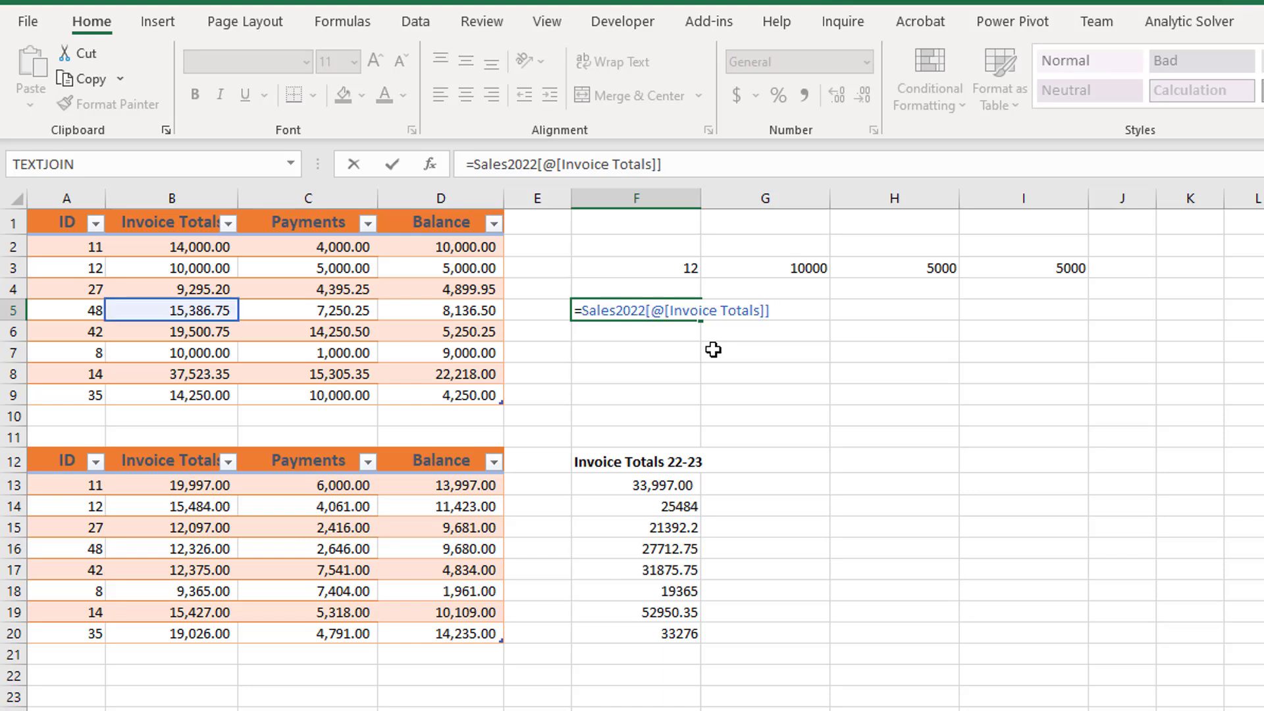
{"action": "key", "text": "Return"}
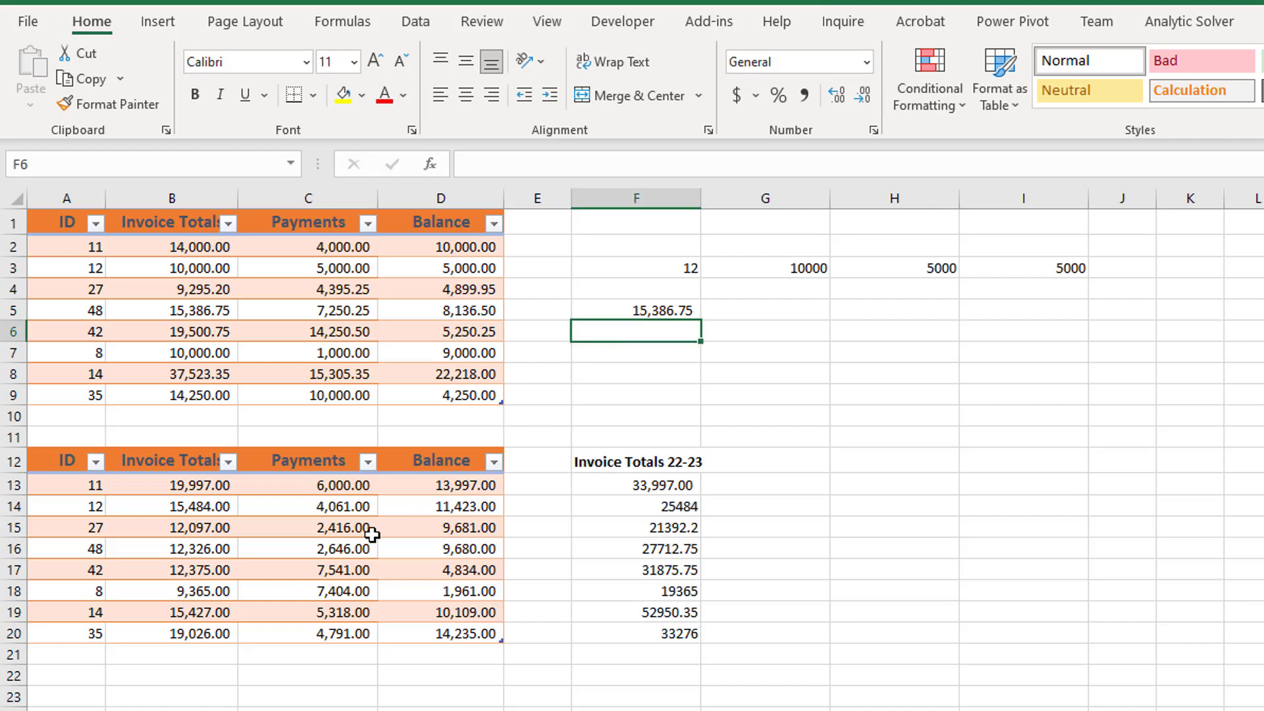
Add a total row to the Sales2023 table.
{"action": "left_click", "coordinate": [329, 547]}
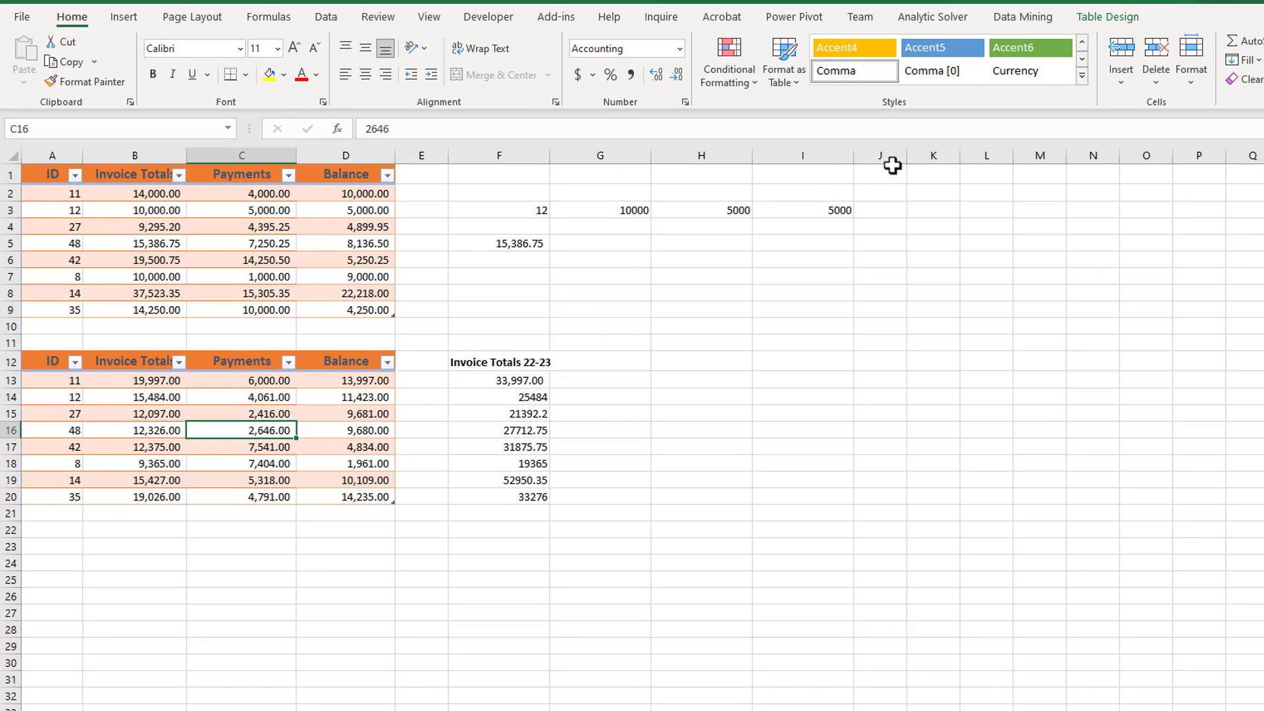
{"action": "left_click", "coordinate": [1105, 18]}
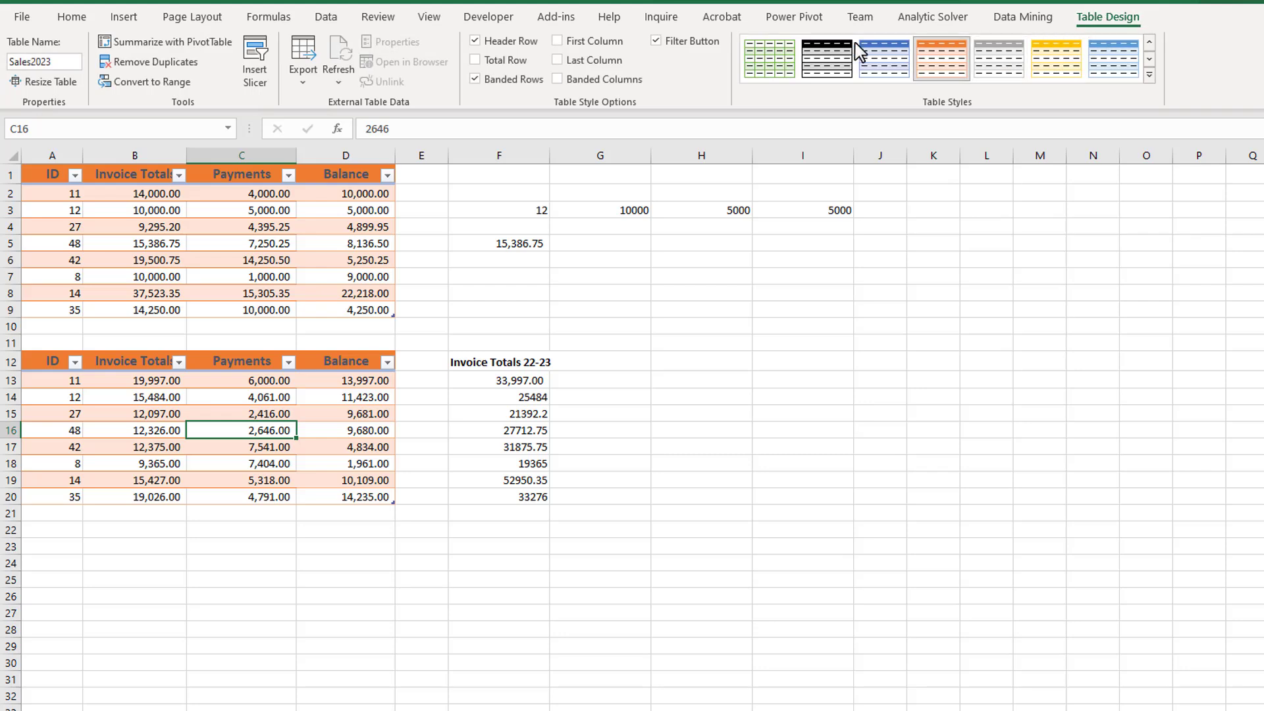
{"action": "left_click", "coordinate": [476, 60]}
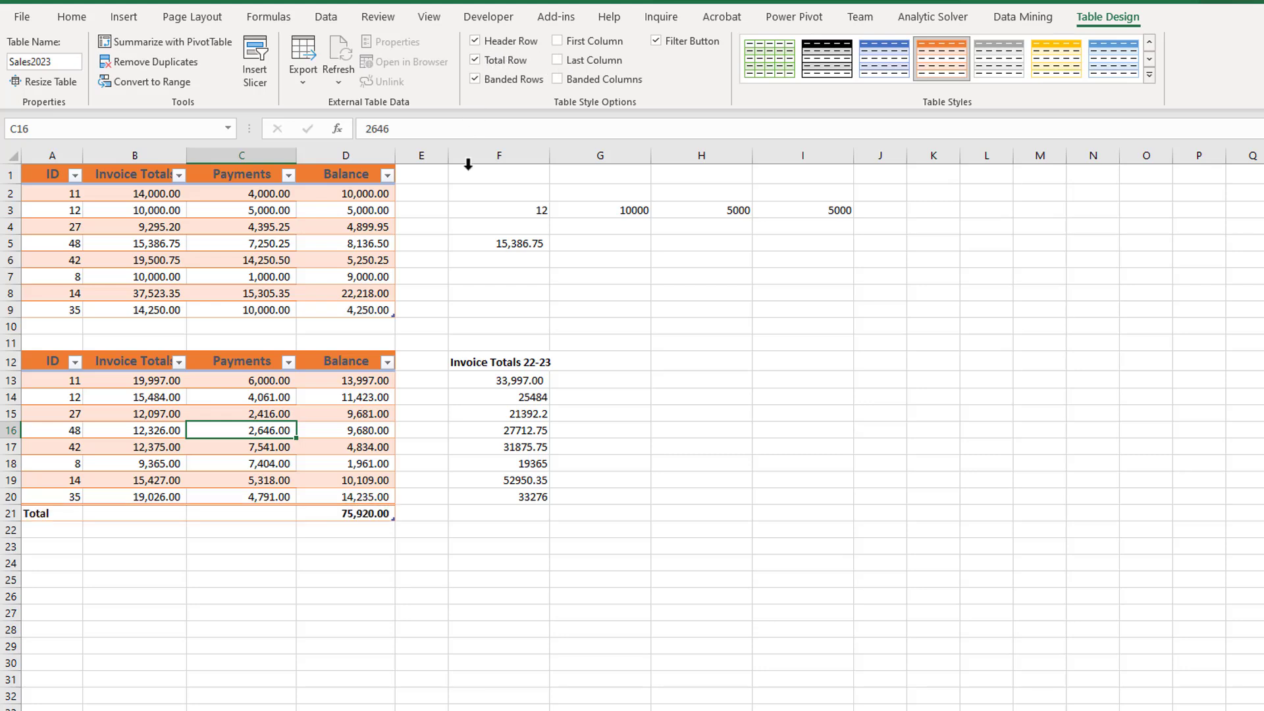
Enter the formula =Sales2023[#Totals] in F22 to return the table's total row.
{"action": "left_click", "coordinate": [475, 533]}
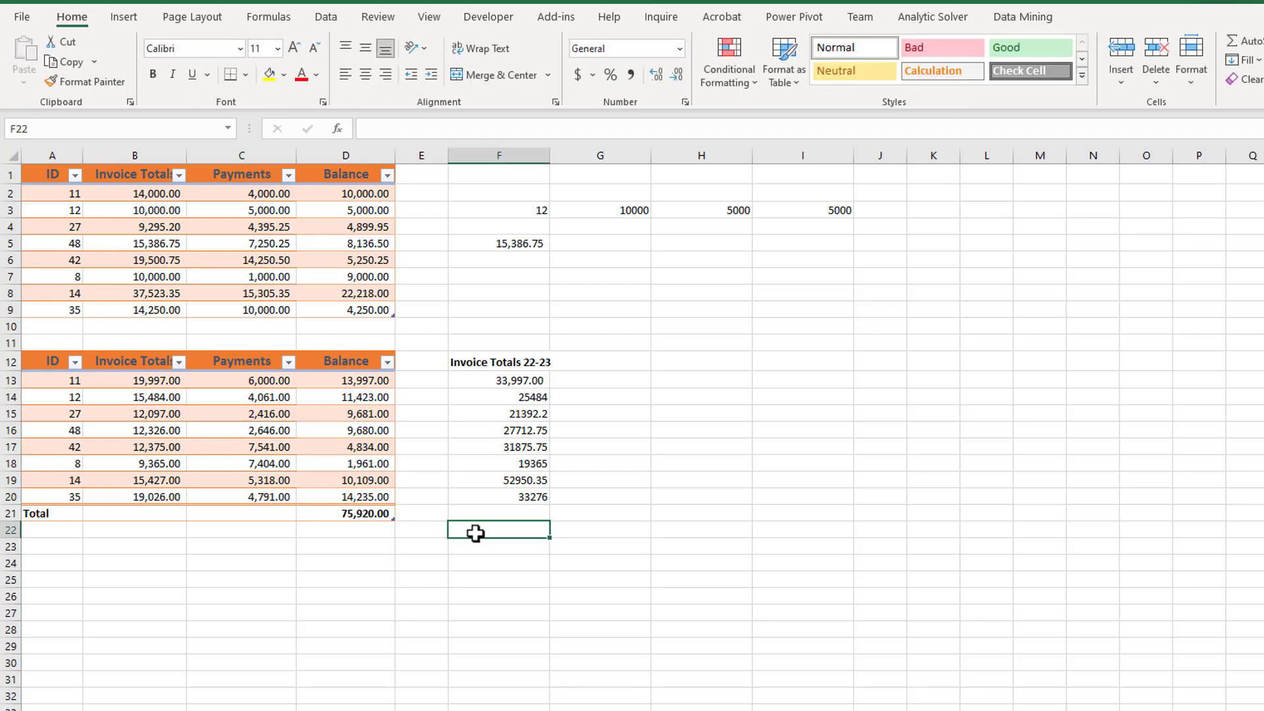
{"action": "type", "text": "=Sa"}
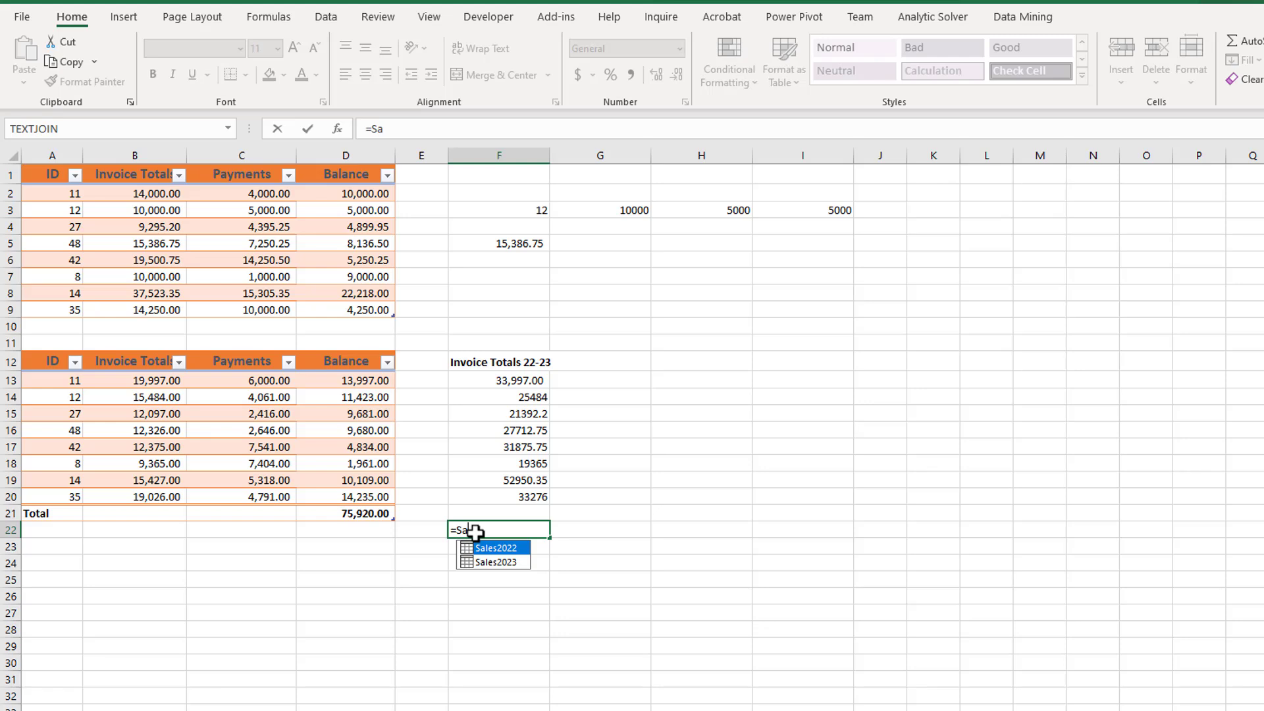
{"action": "key", "text": "Down"}
{"action": "key", "text": "Tab"}
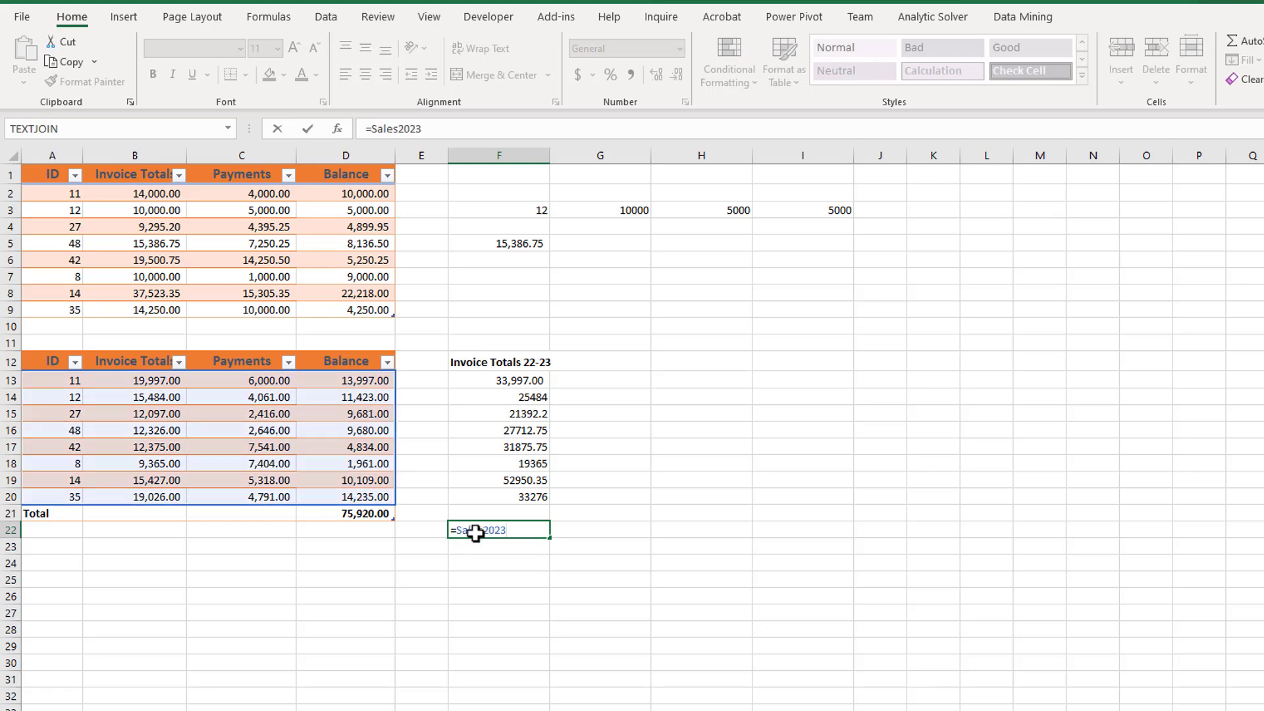
{"action": "type", "text": "["}
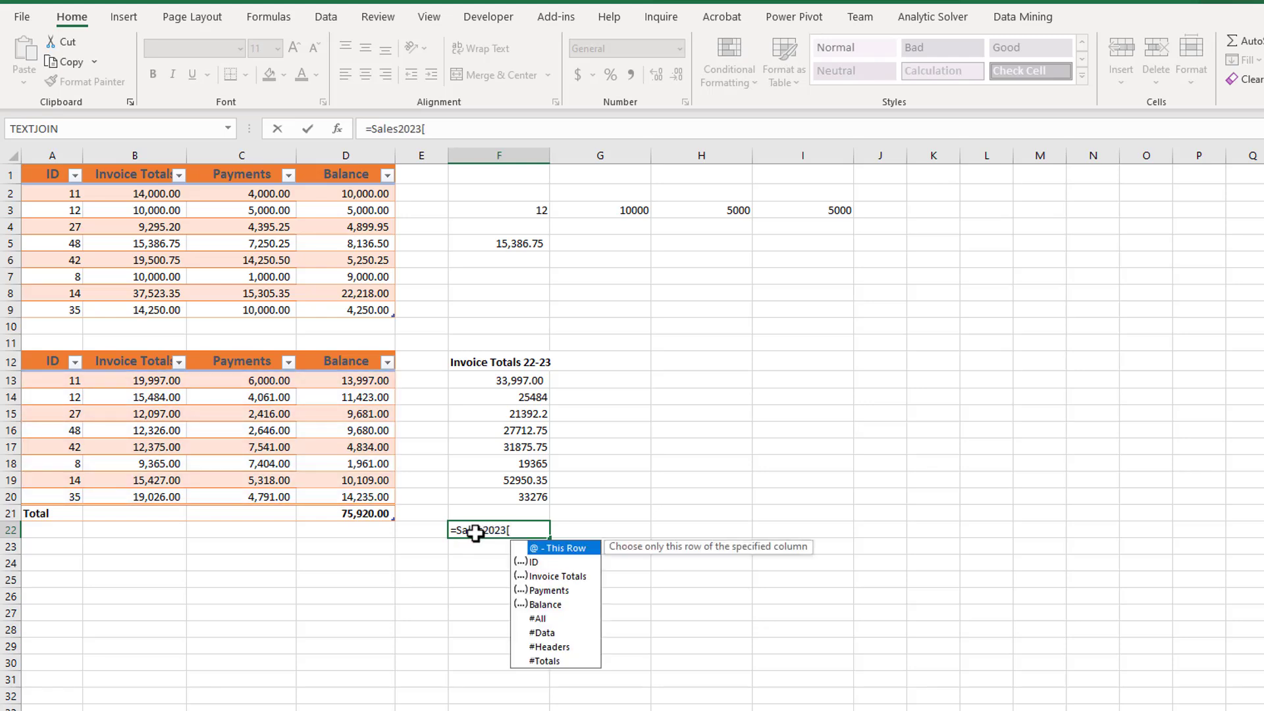
{"action": "left_click", "coordinate": [534, 660]}
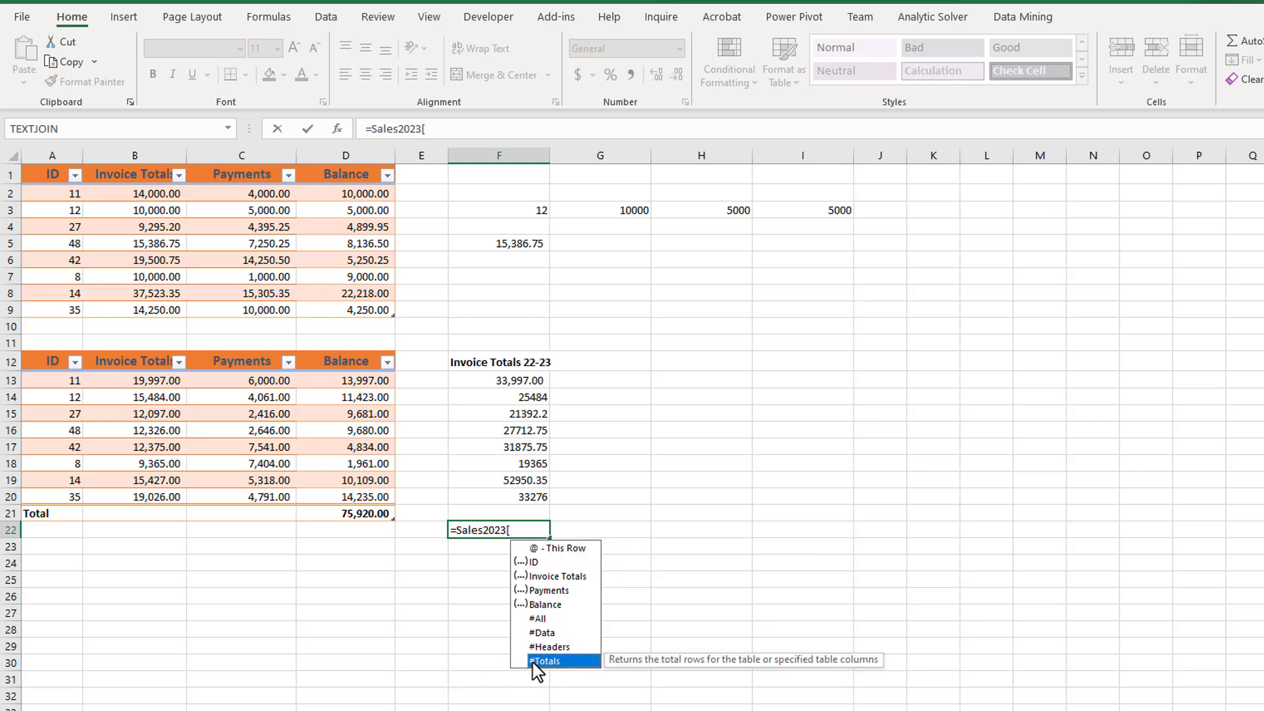
{"action": "double_click", "coordinate": [534, 660]}
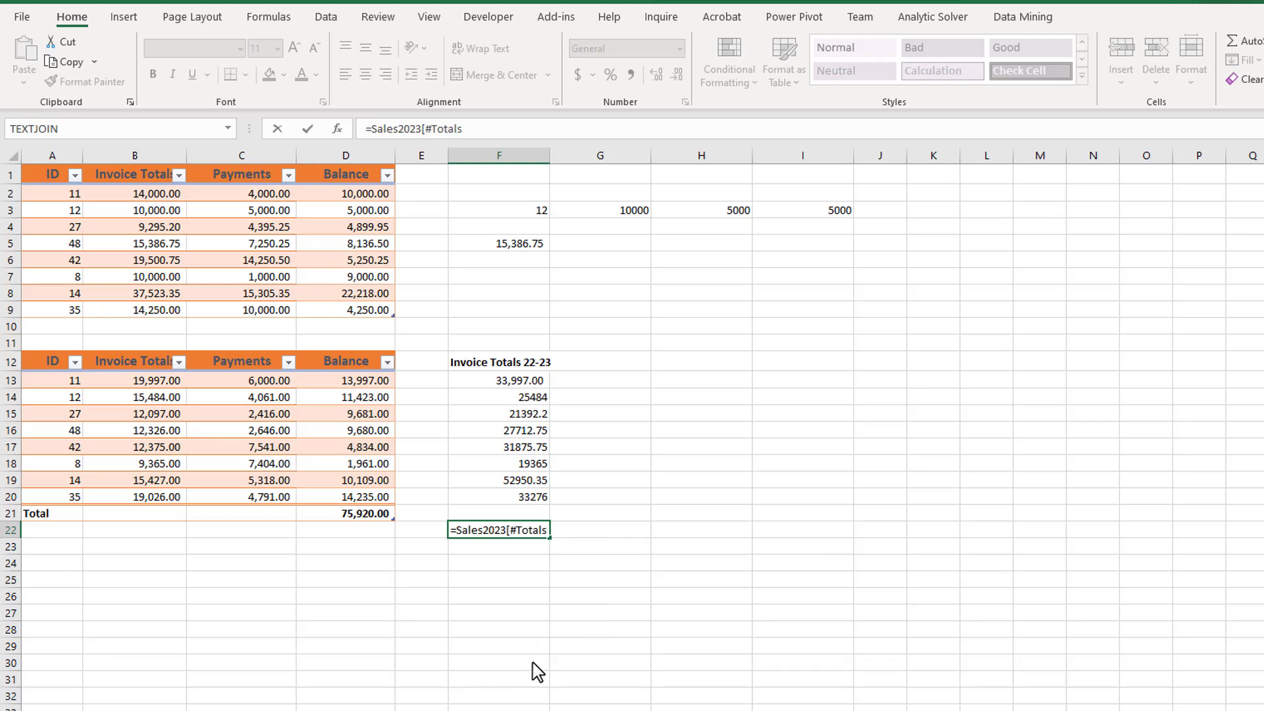
{"action": "type", "text": "]"}
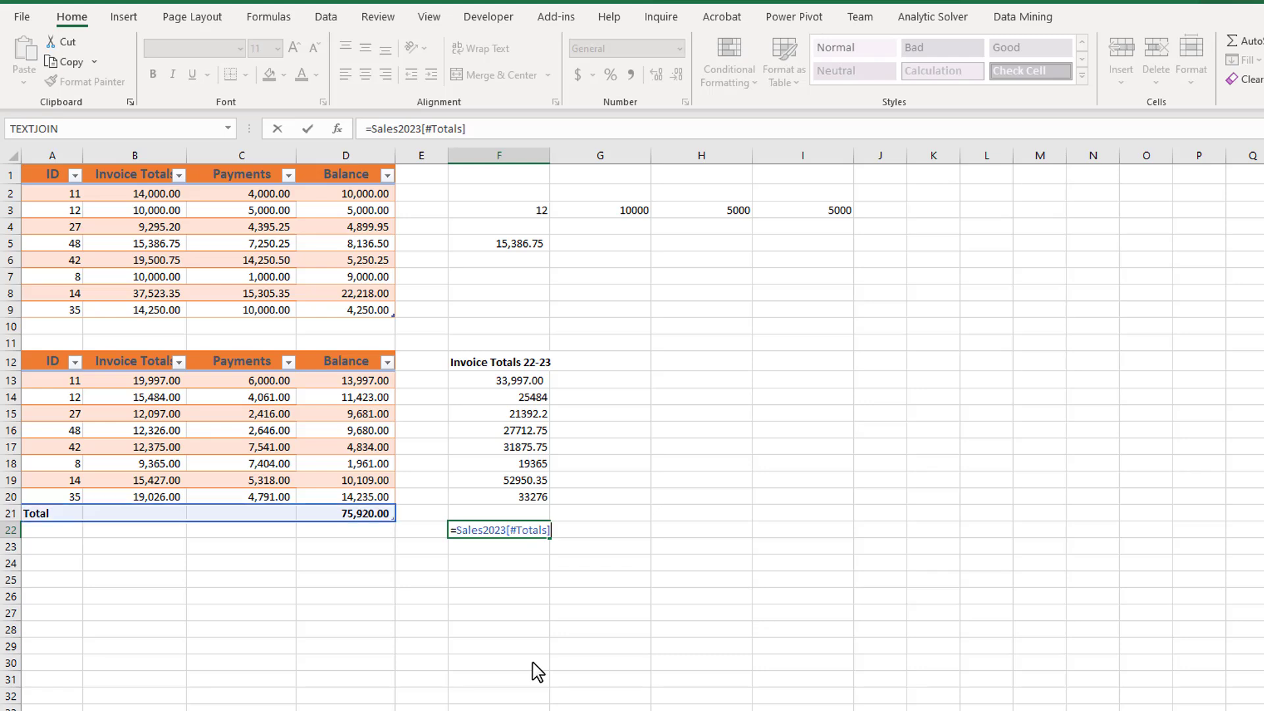
{"action": "key", "text": "Return"}
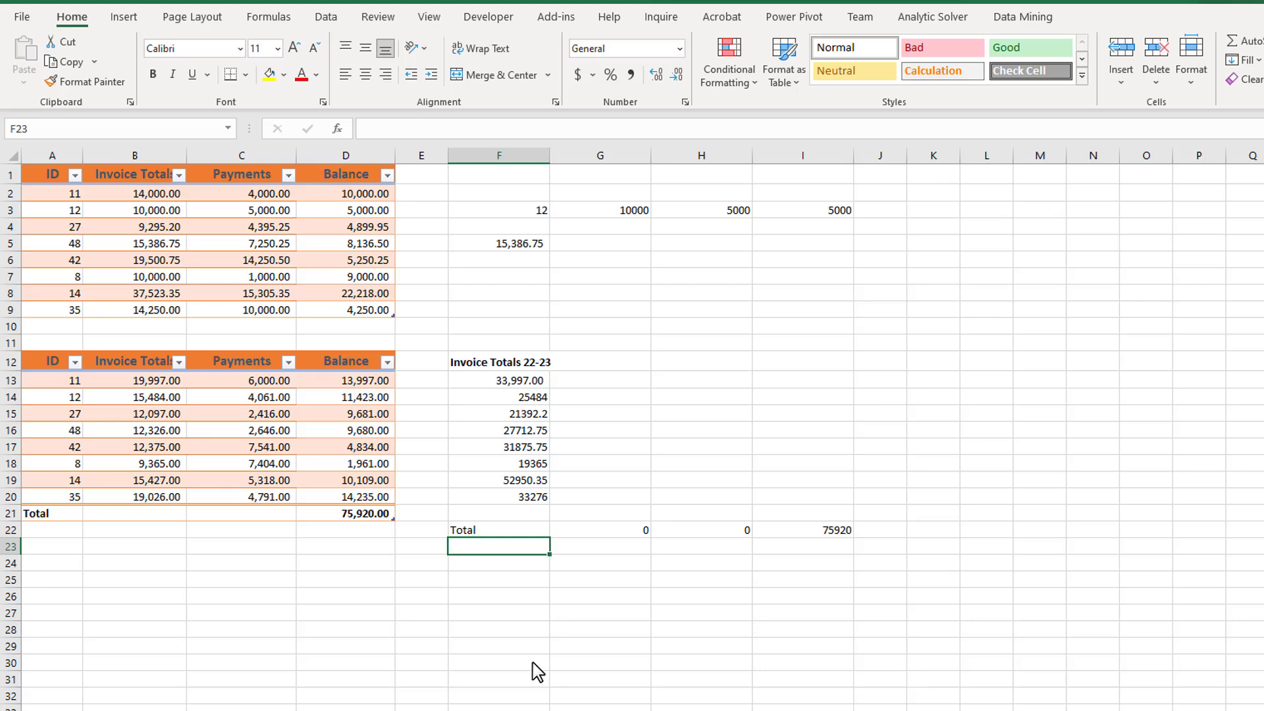
Enter the formula =Sales2023[[#Totals],[Balance]] in F23 to return only the total of the Balance column.
{"action": "type", "text": "="}
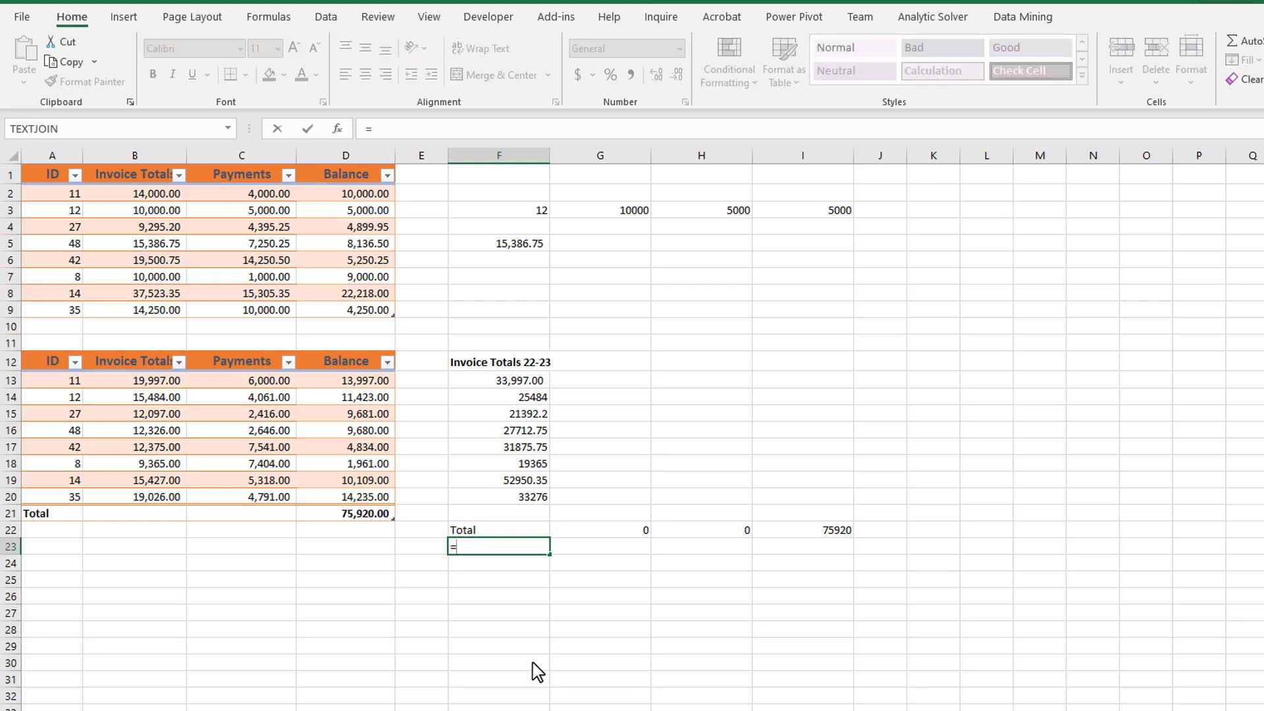
{"action": "type", "text": "S"}
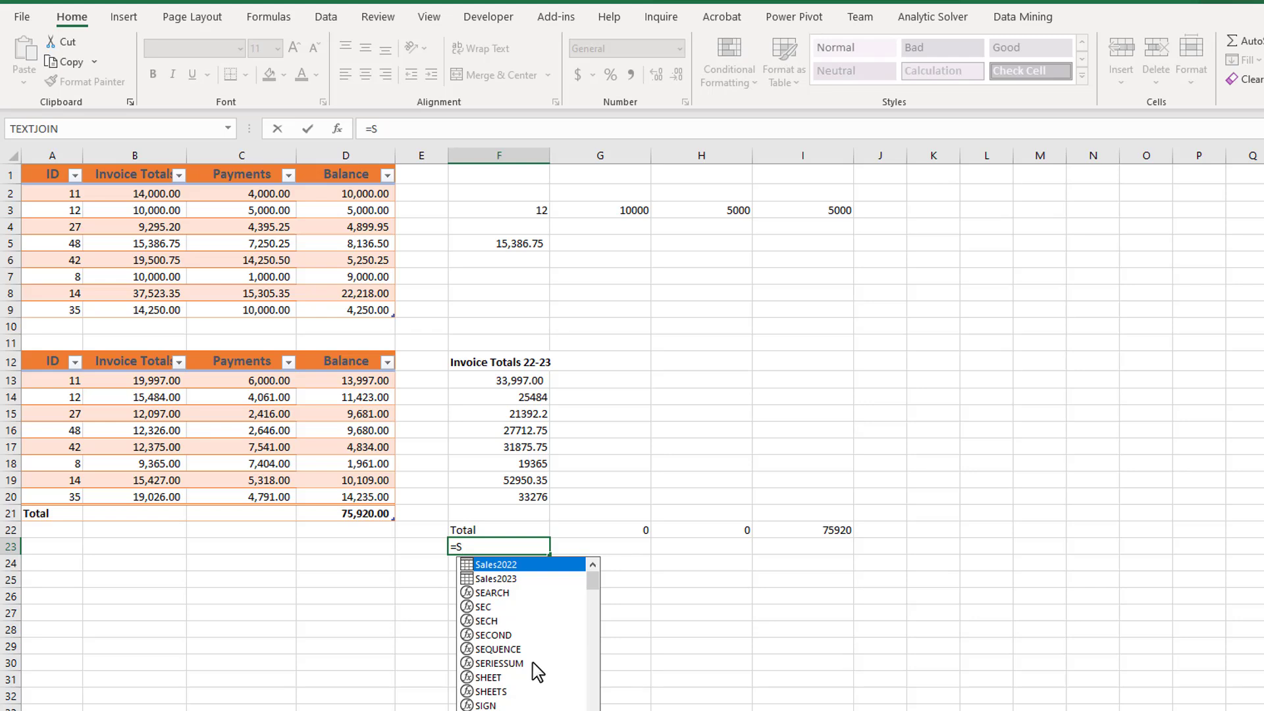
{"action": "key", "text": "Down"}
{"action": "key", "text": "Tab"}
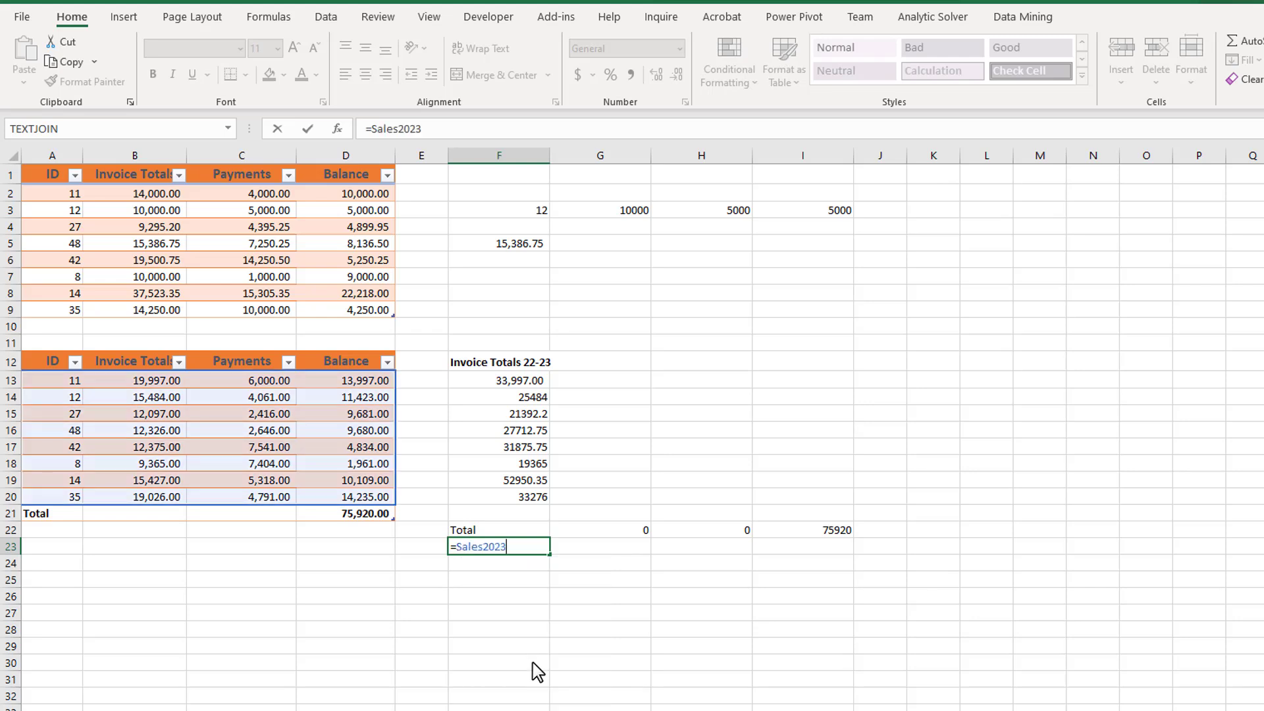
{"action": "type", "text": "["}
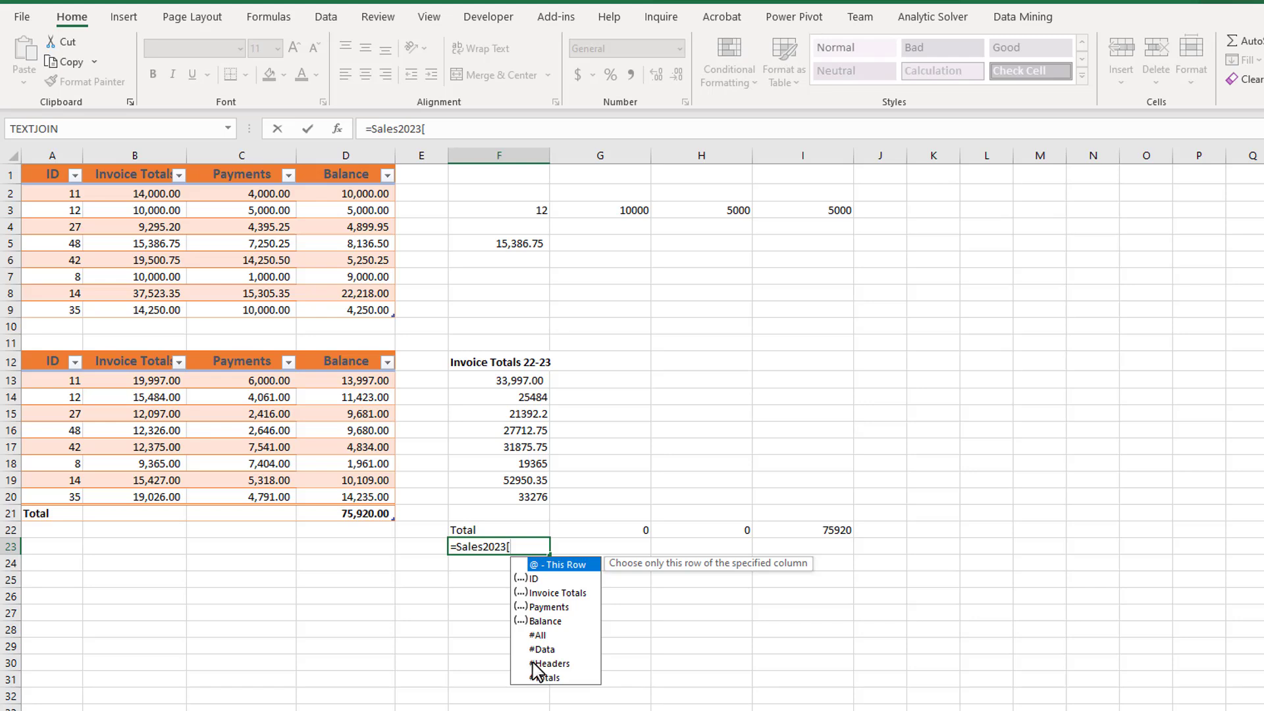
{"action": "type", "text": "["}
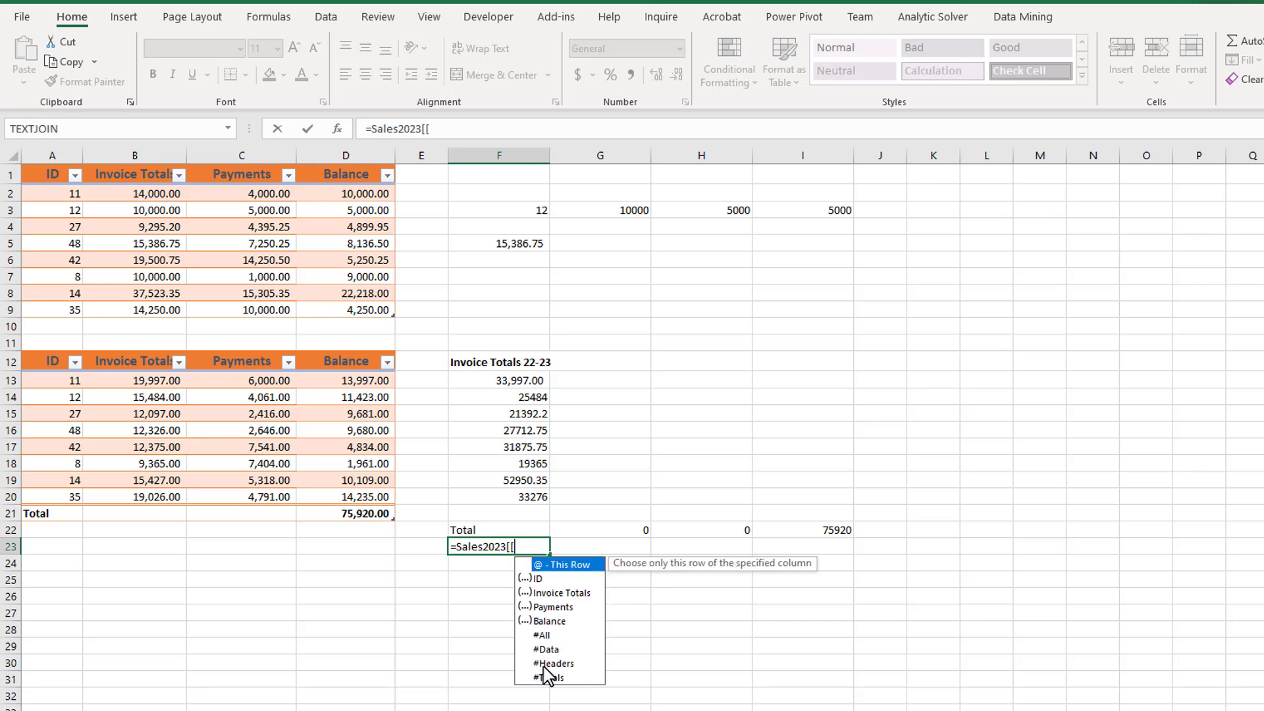
{"action": "left_click", "coordinate": [545, 677]}
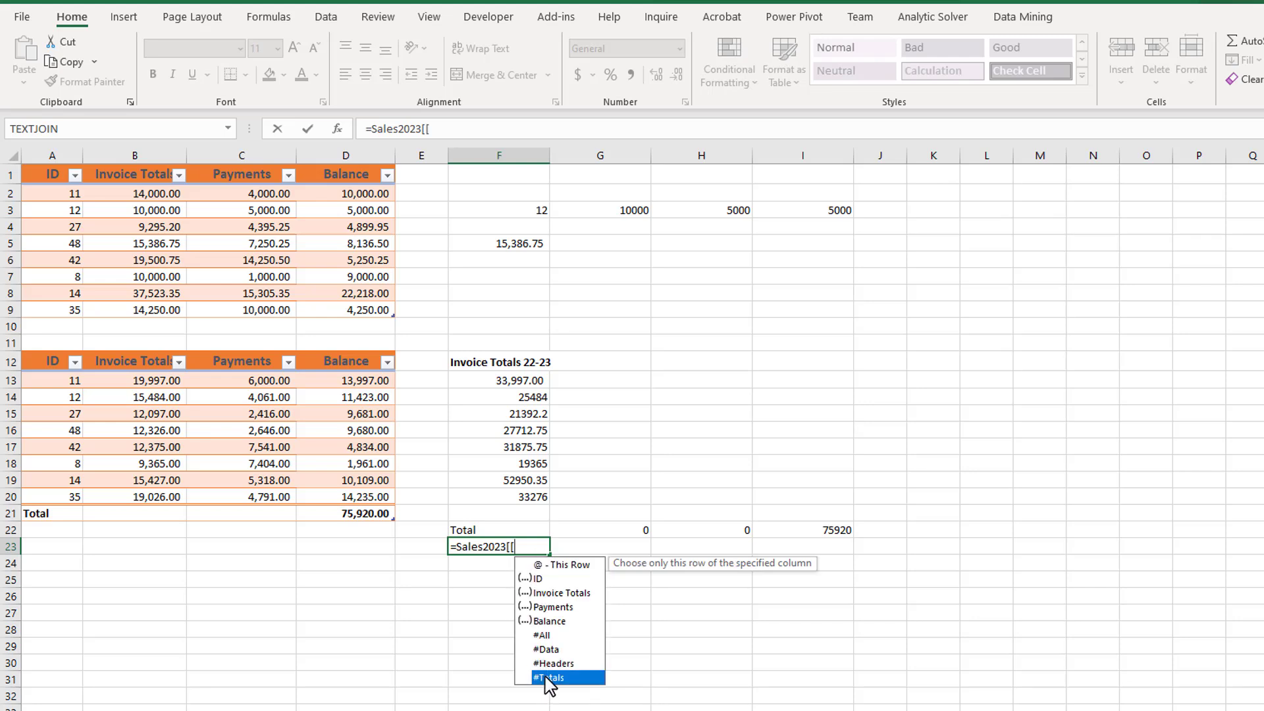
{"action": "double_click", "coordinate": [545, 678]}
{"action": "type", "text": "]"}
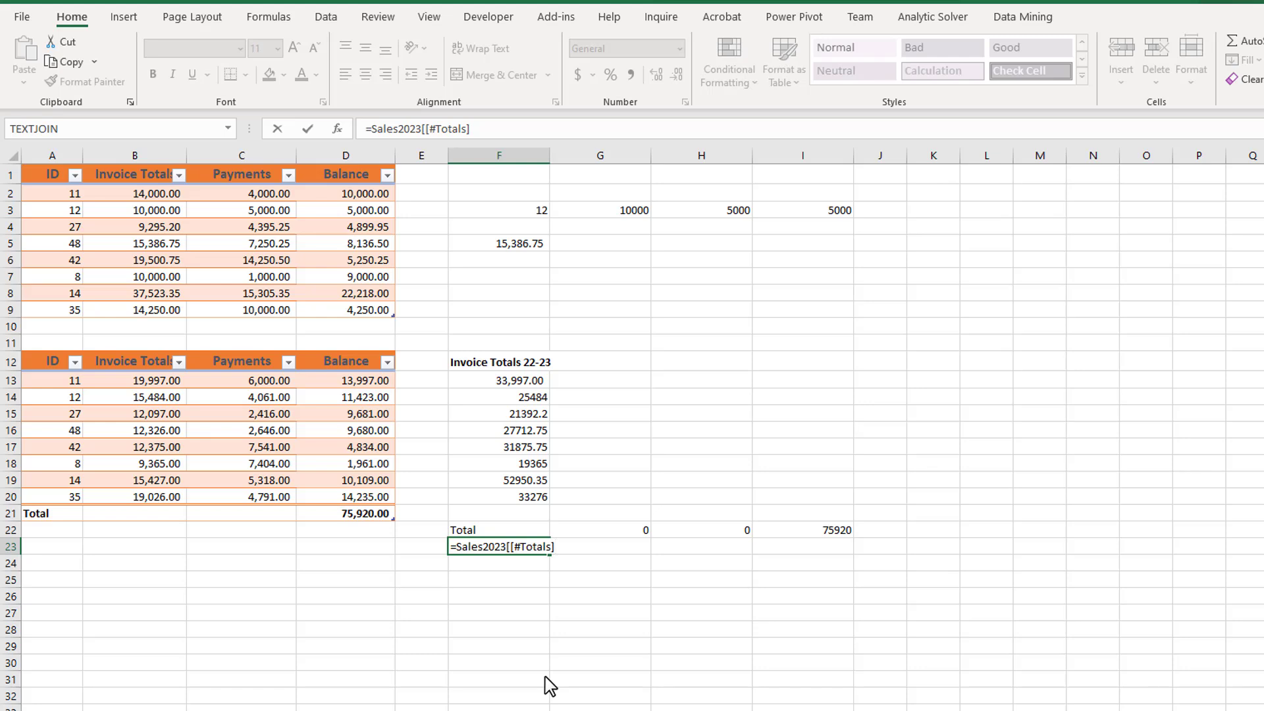
{"action": "type", "text": ",["}
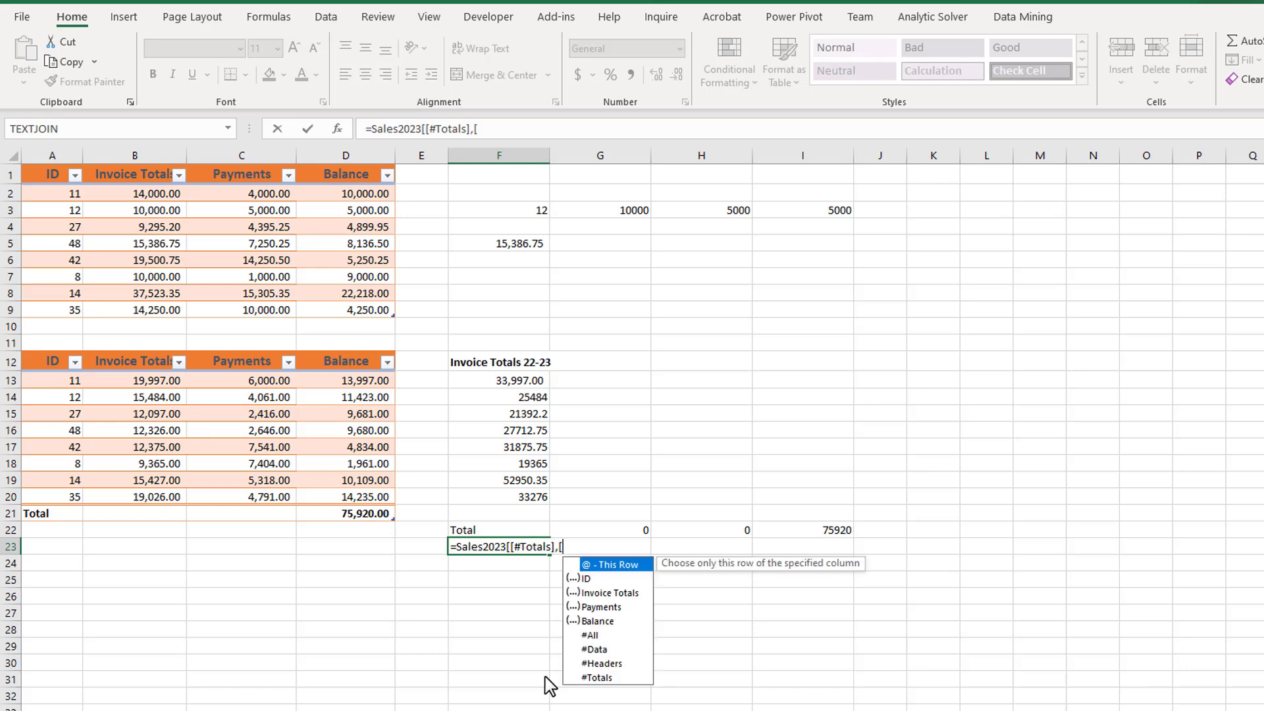
{"action": "key", "text": "Escape"}
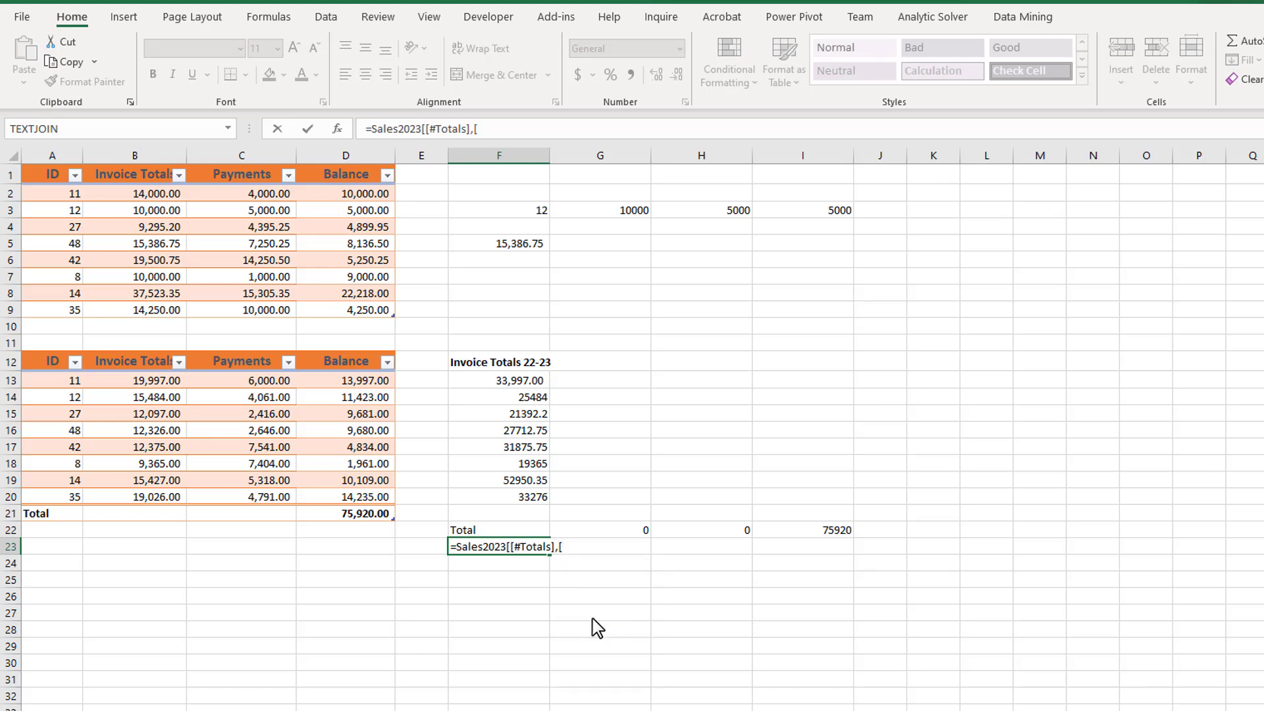
{"action": "type", "text": "Balance]"}
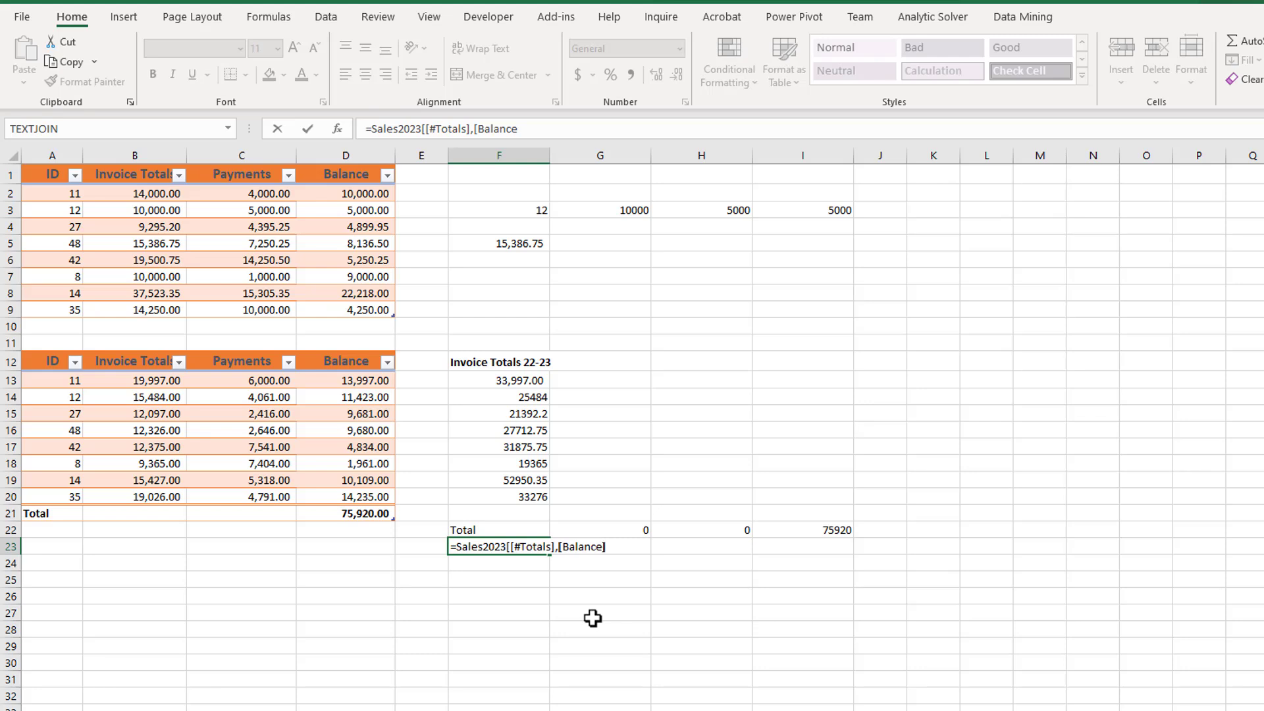
{"action": "type", "text": "]"}
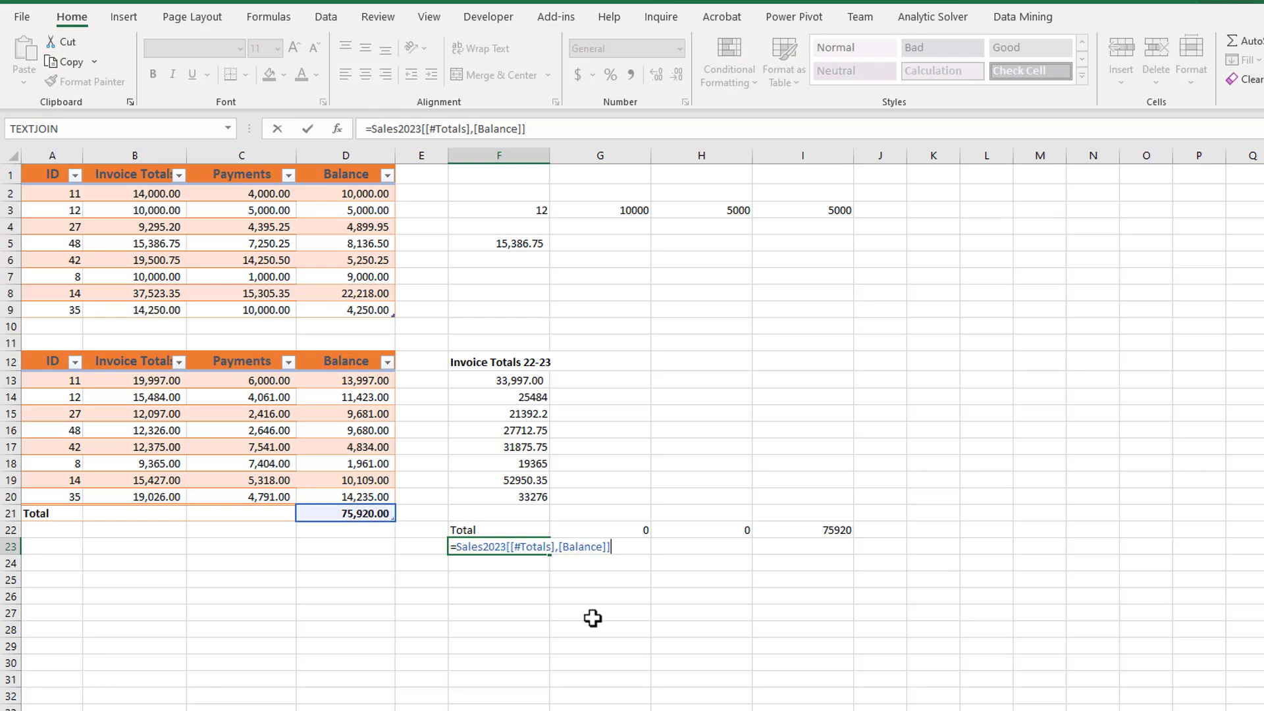
{"action": "key", "text": "Return"}
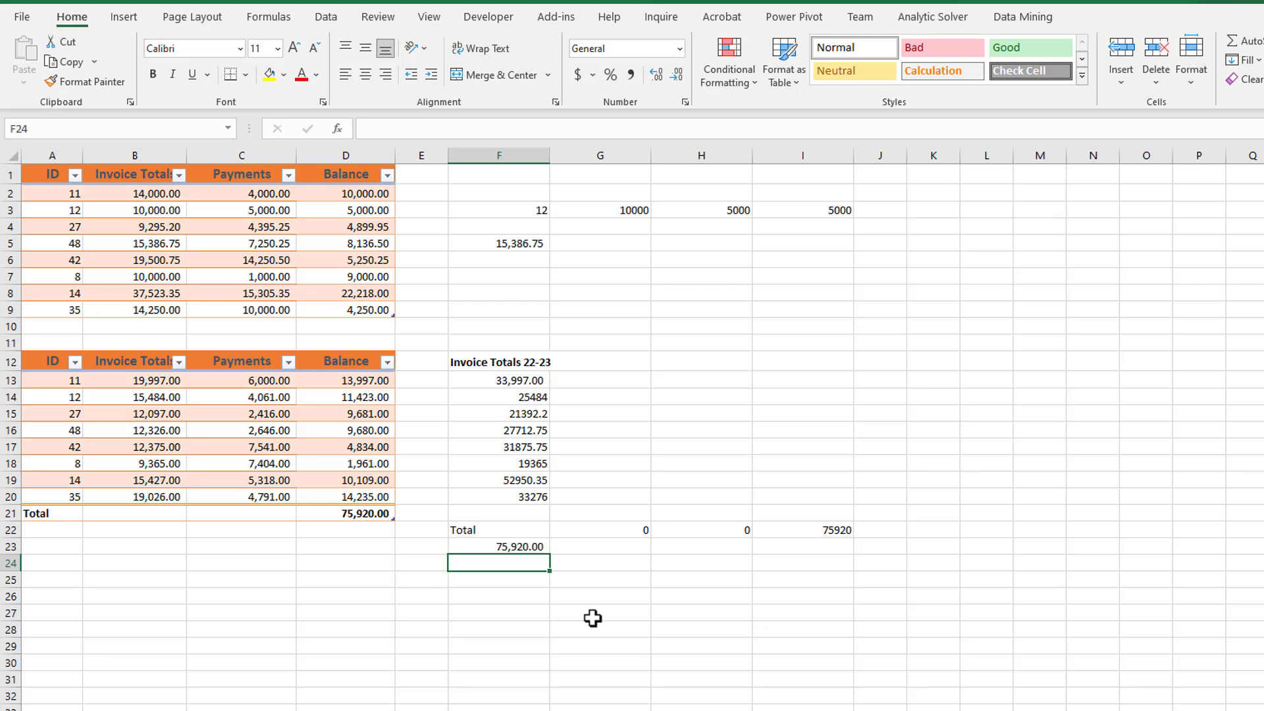
Enter the formula =Sales2023[[#Data],[Payments]] in F25 to return only the data values of the Payments column.
{"action": "key", "text": "Down"}
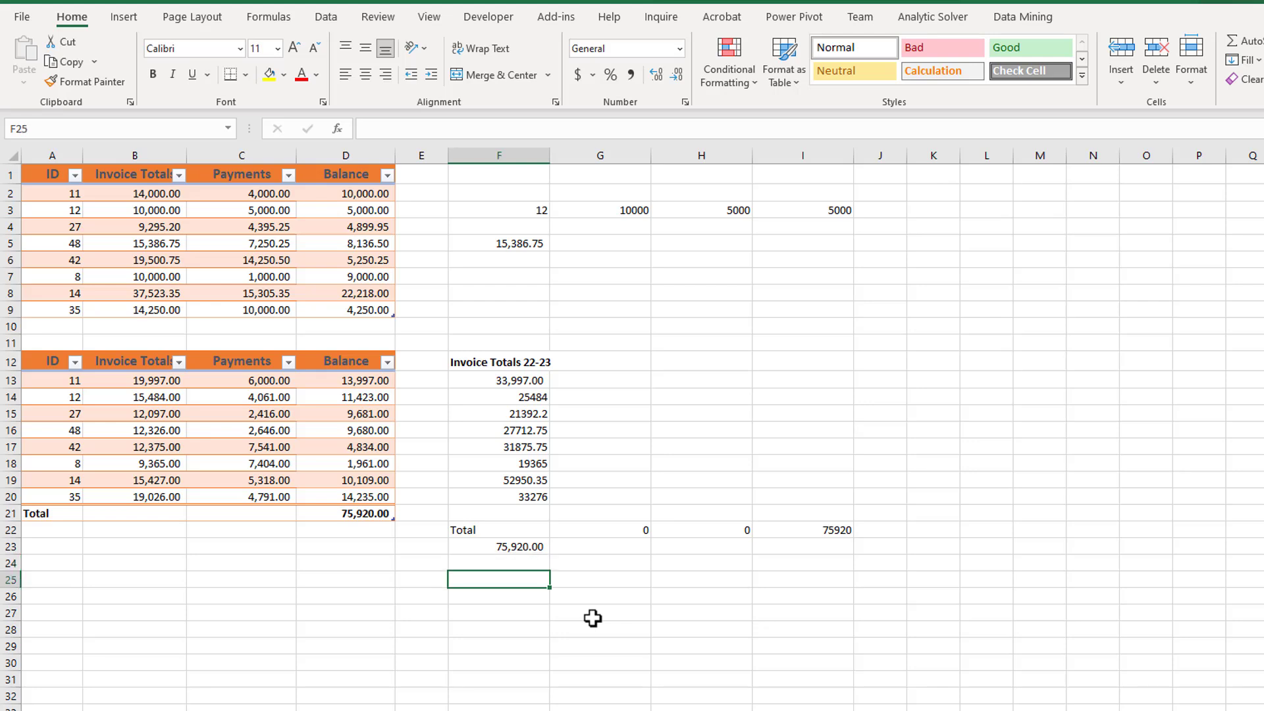
{"action": "type", "text": "="}
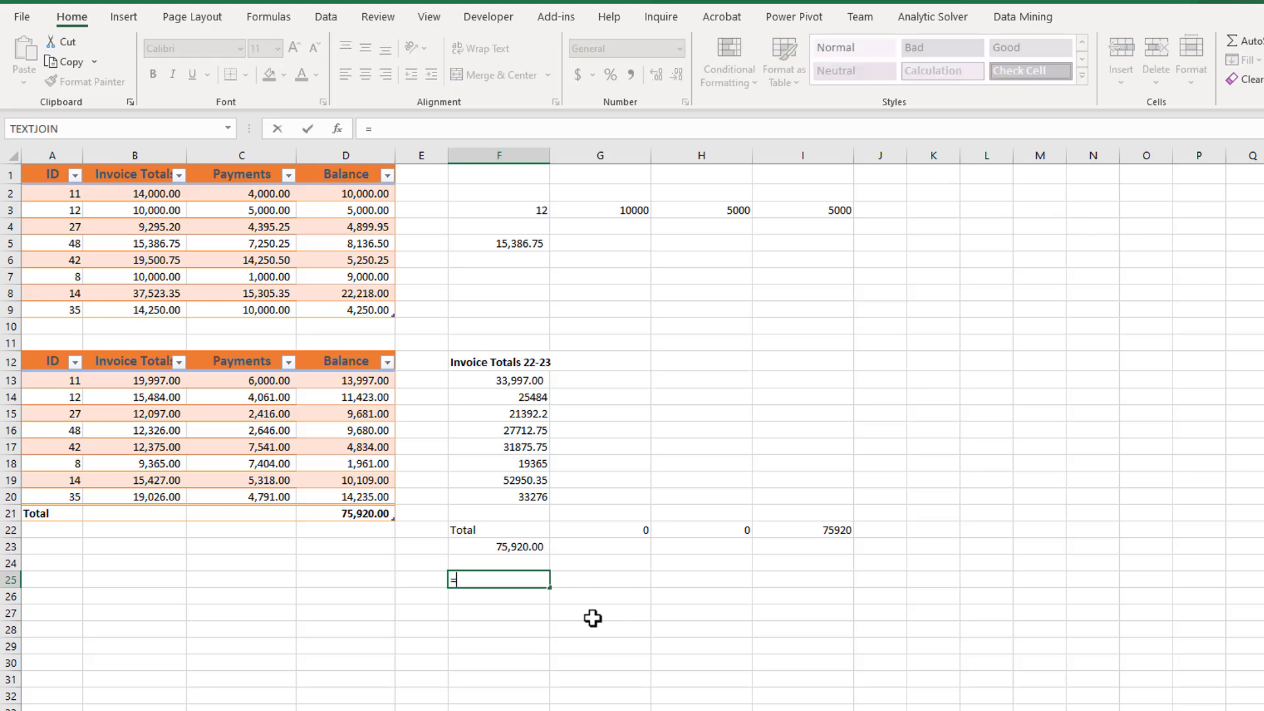
{"action": "type", "text": "S"}
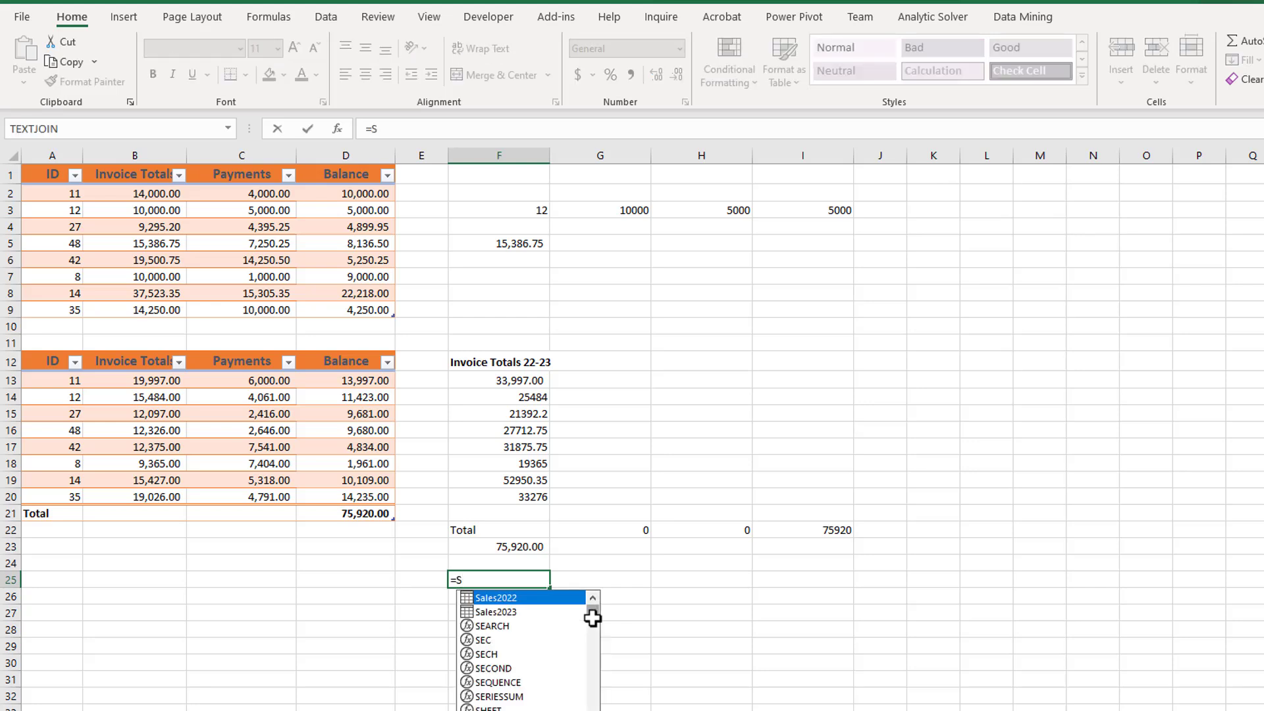
{"action": "key", "text": "Down"}
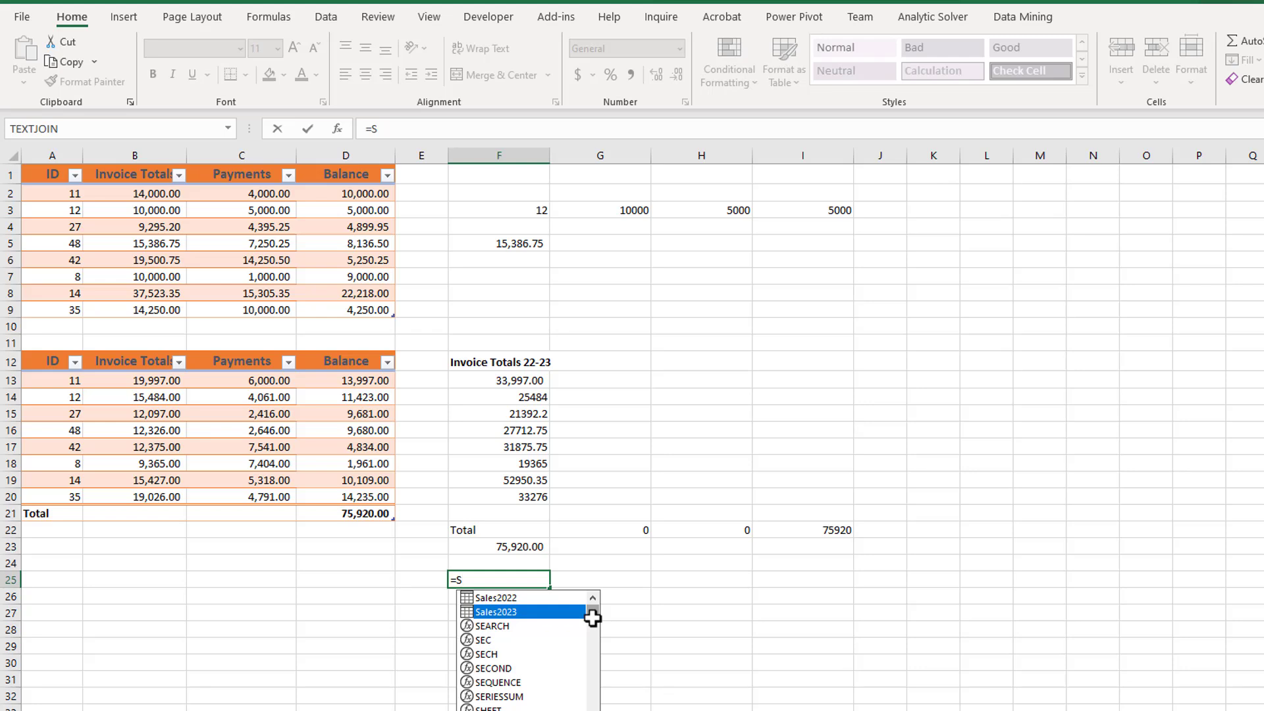
{"action": "key", "text": "Tab"}
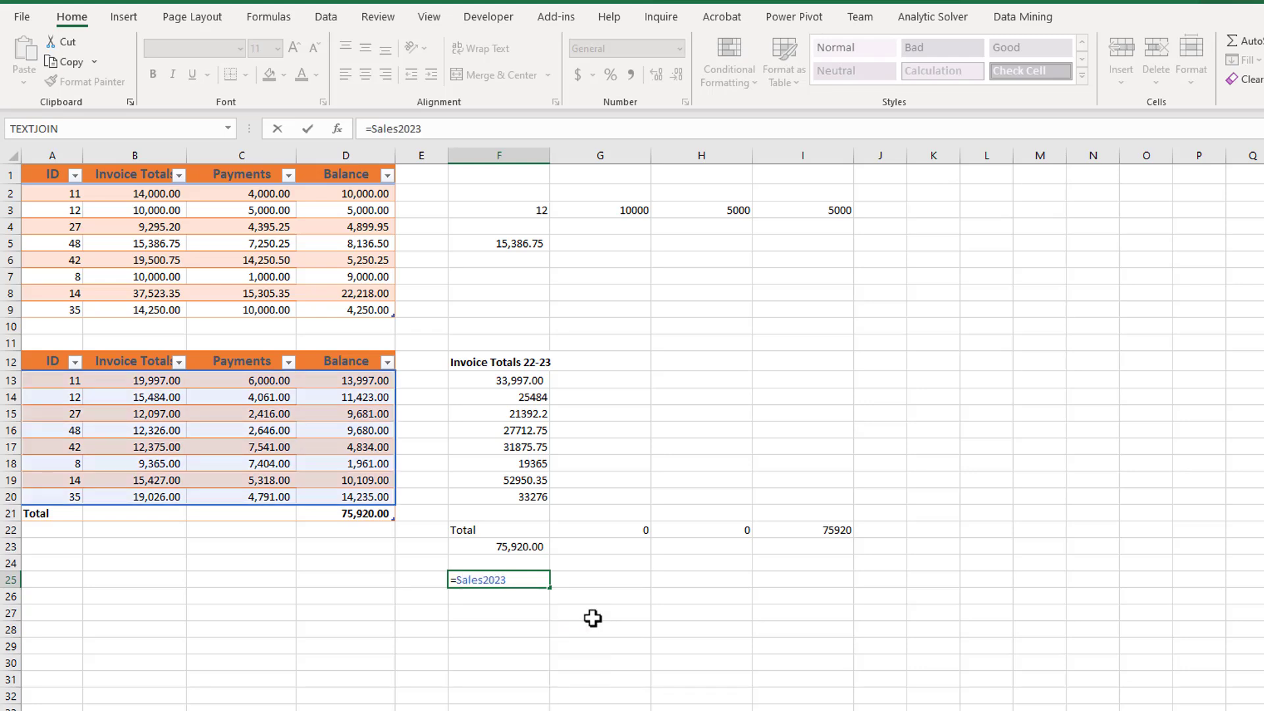
{"action": "type", "text": "["}
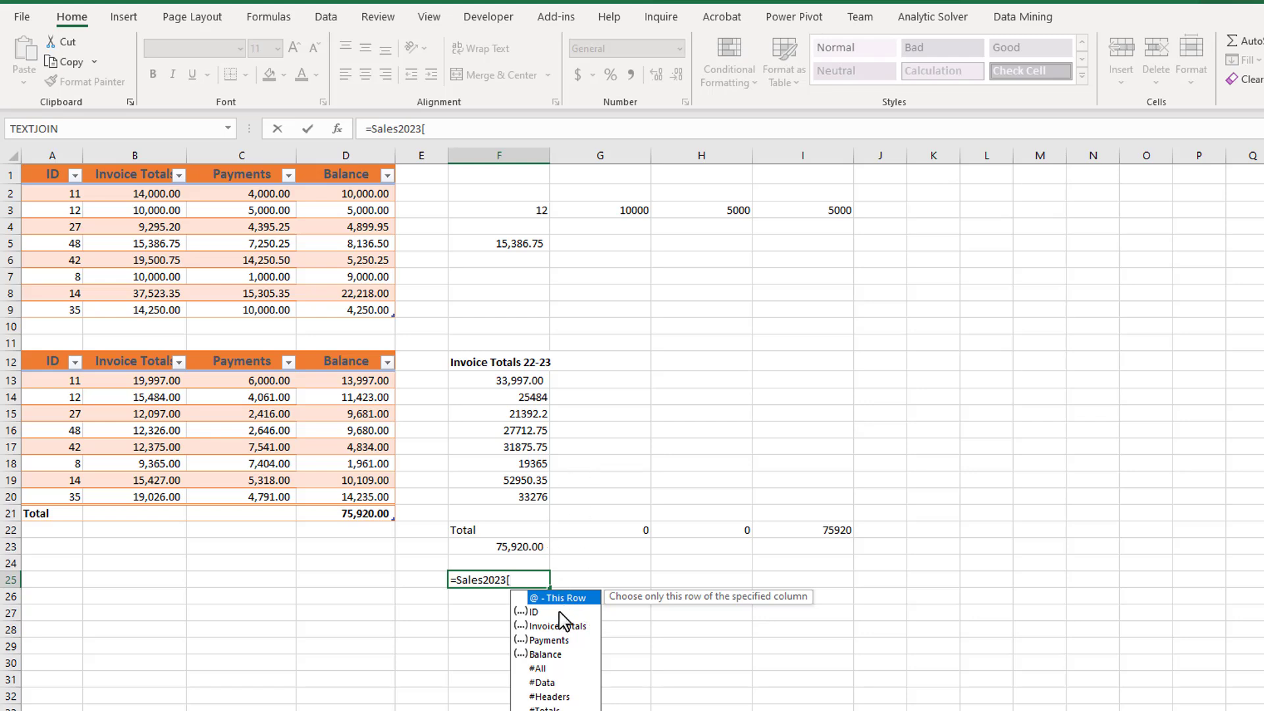
{"action": "type", "text": "["}
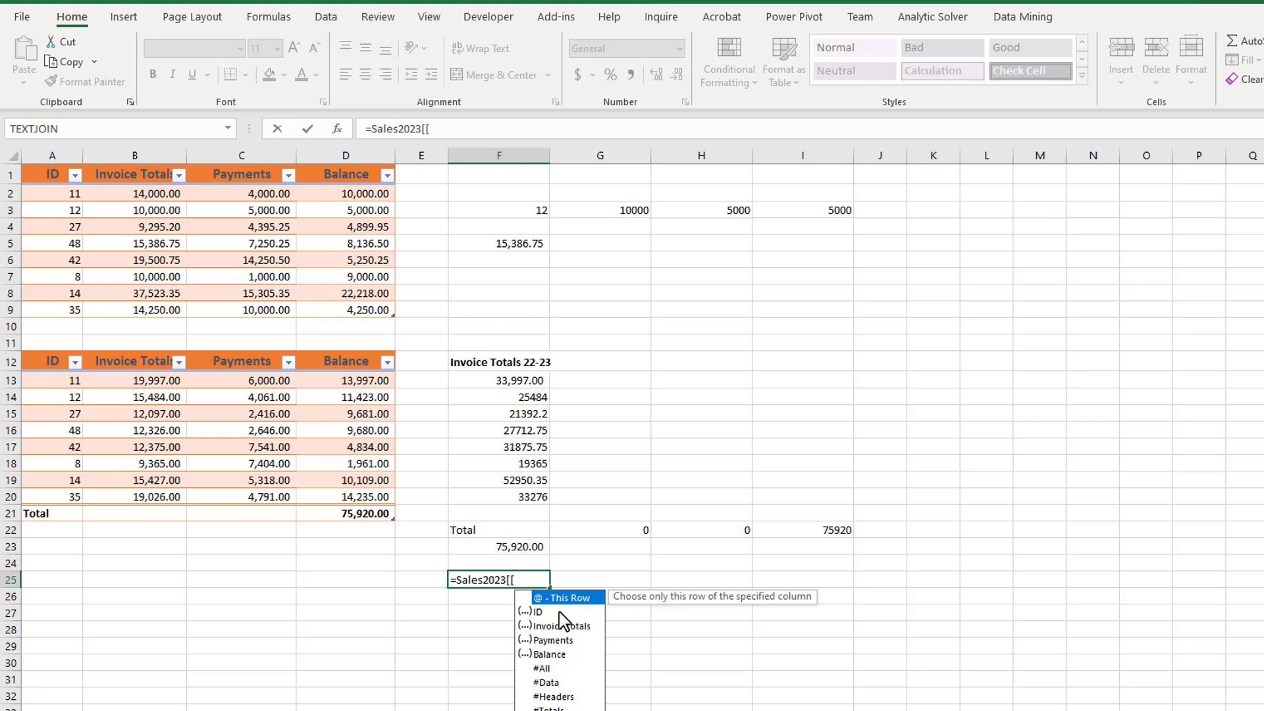
{"action": "double_click", "coordinate": [545, 683]}
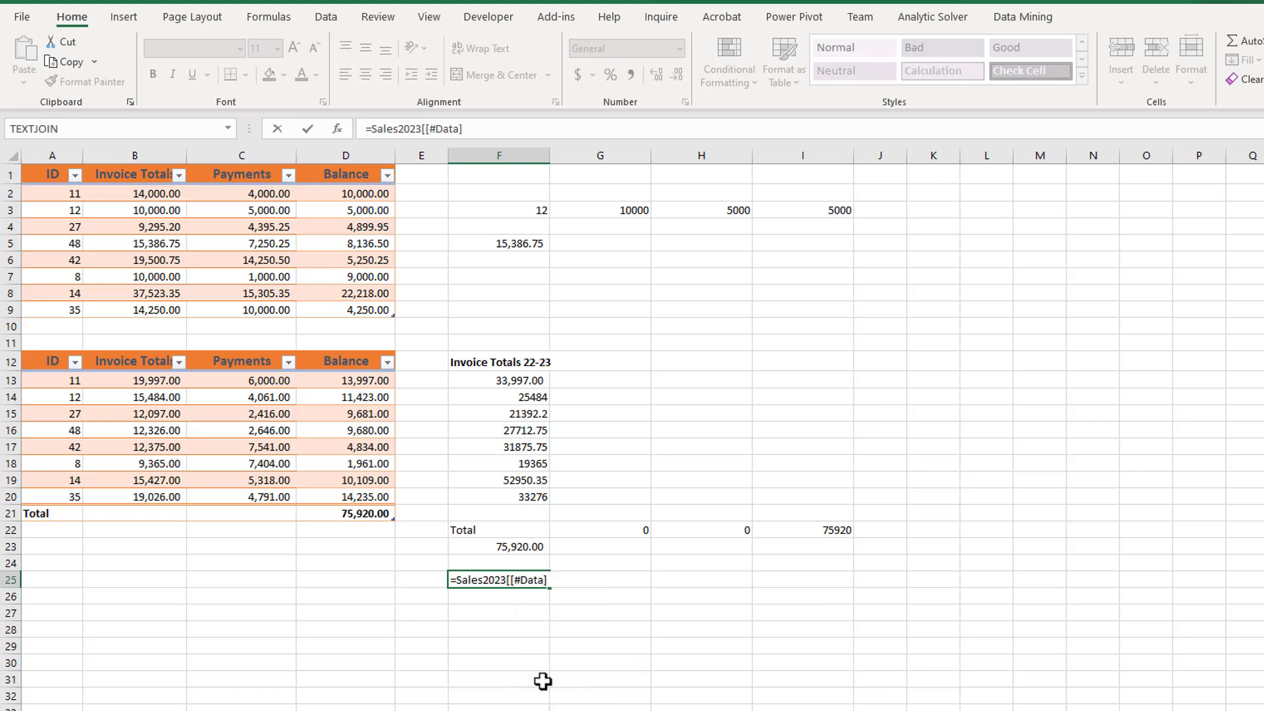
{"action": "type", "text": ",["}
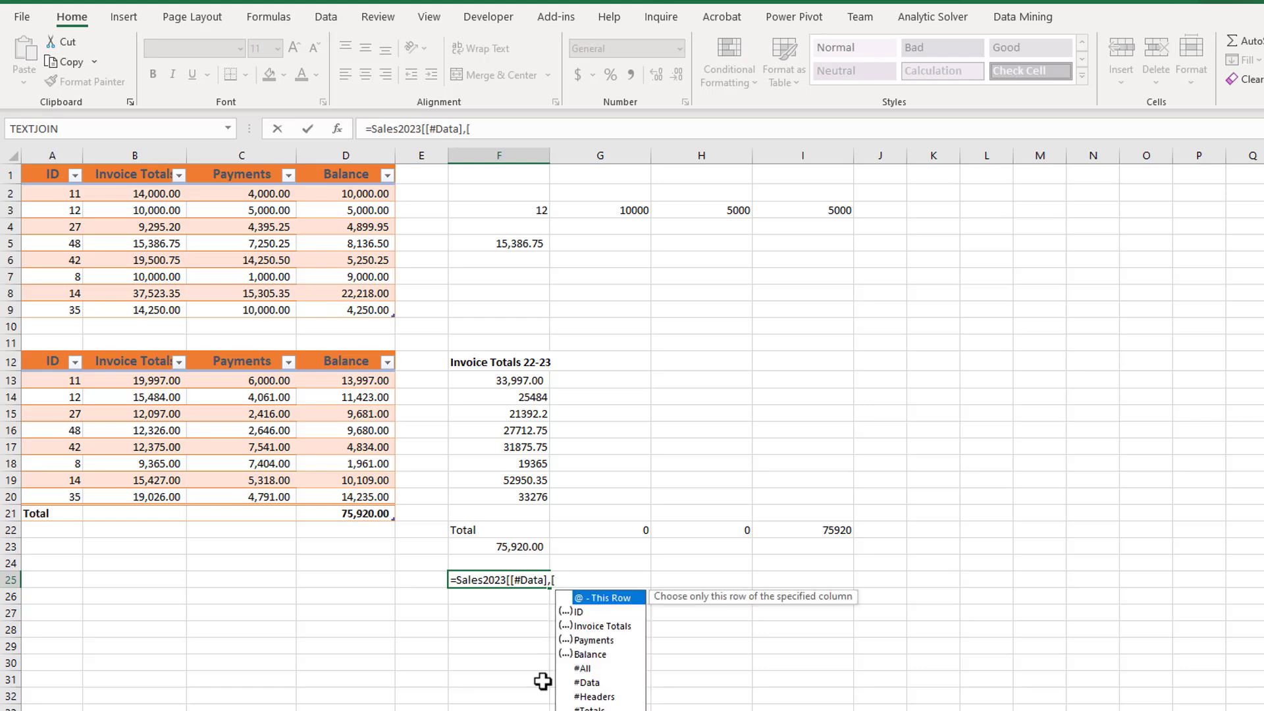
{"action": "left_click", "coordinate": [577, 638]}
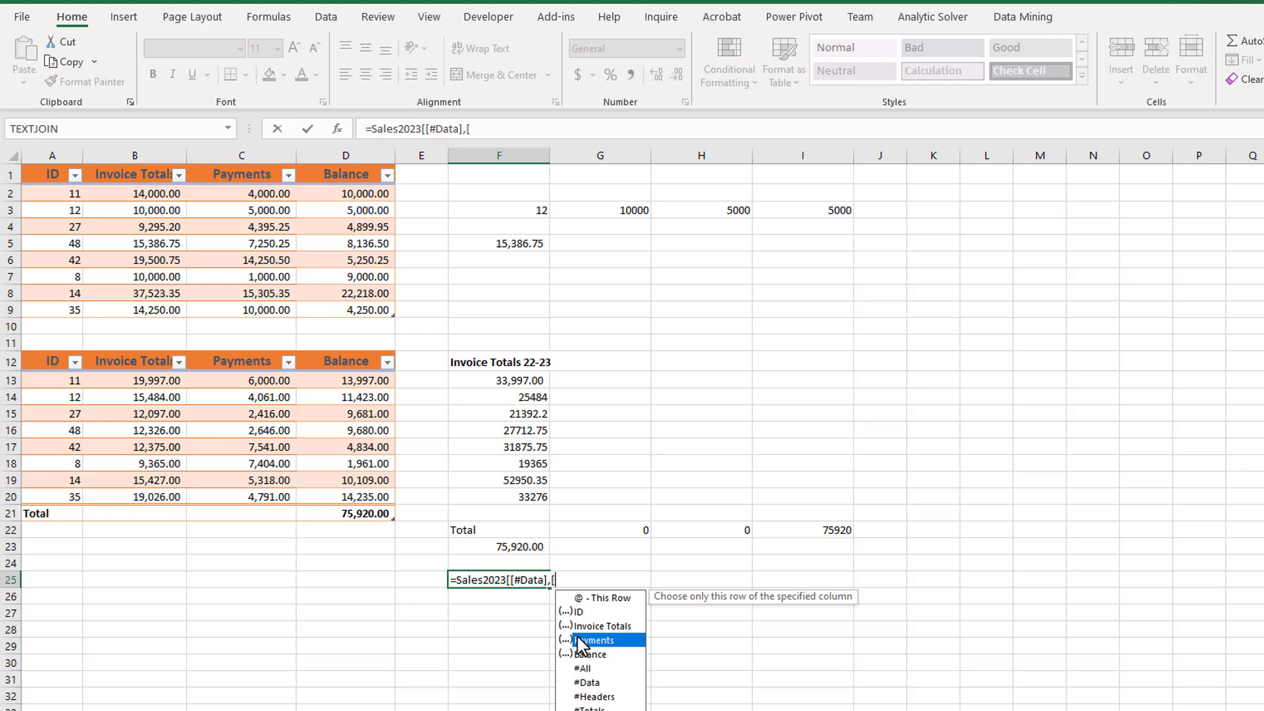
{"action": "double_click", "coordinate": [579, 639]}
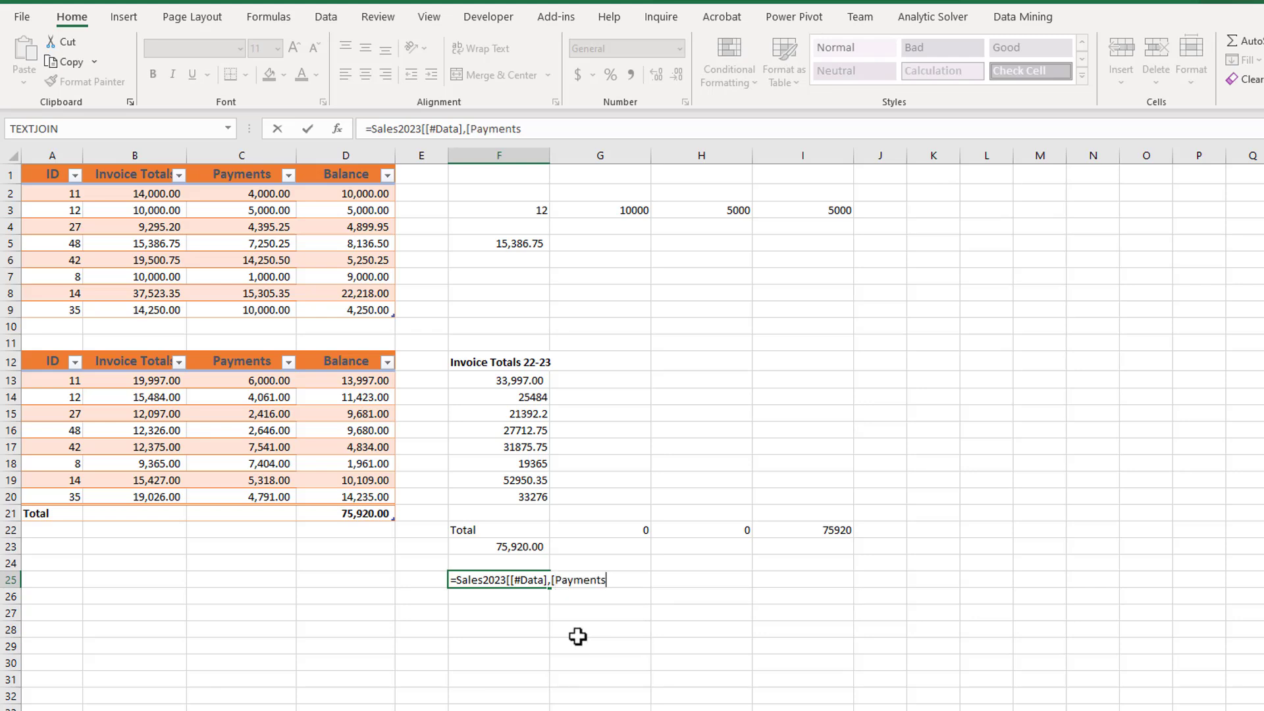
{"action": "type", "text": "]]"}
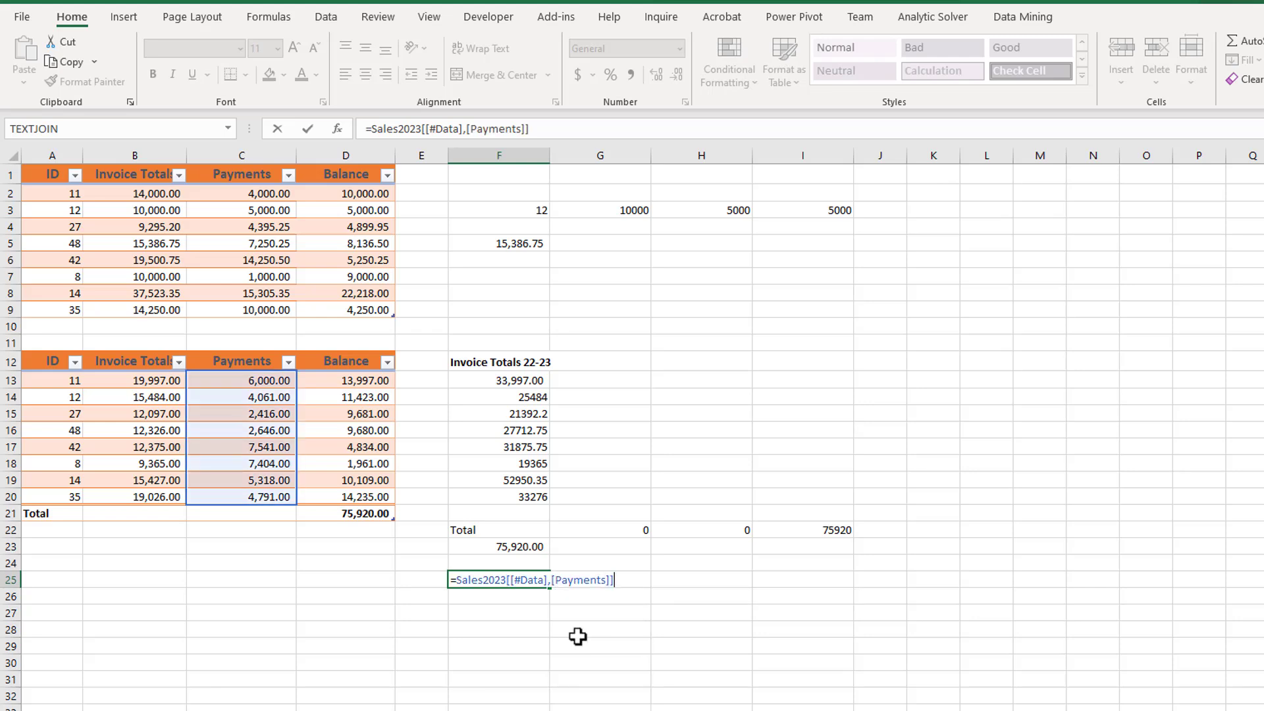
{"action": "key", "text": "Return"}
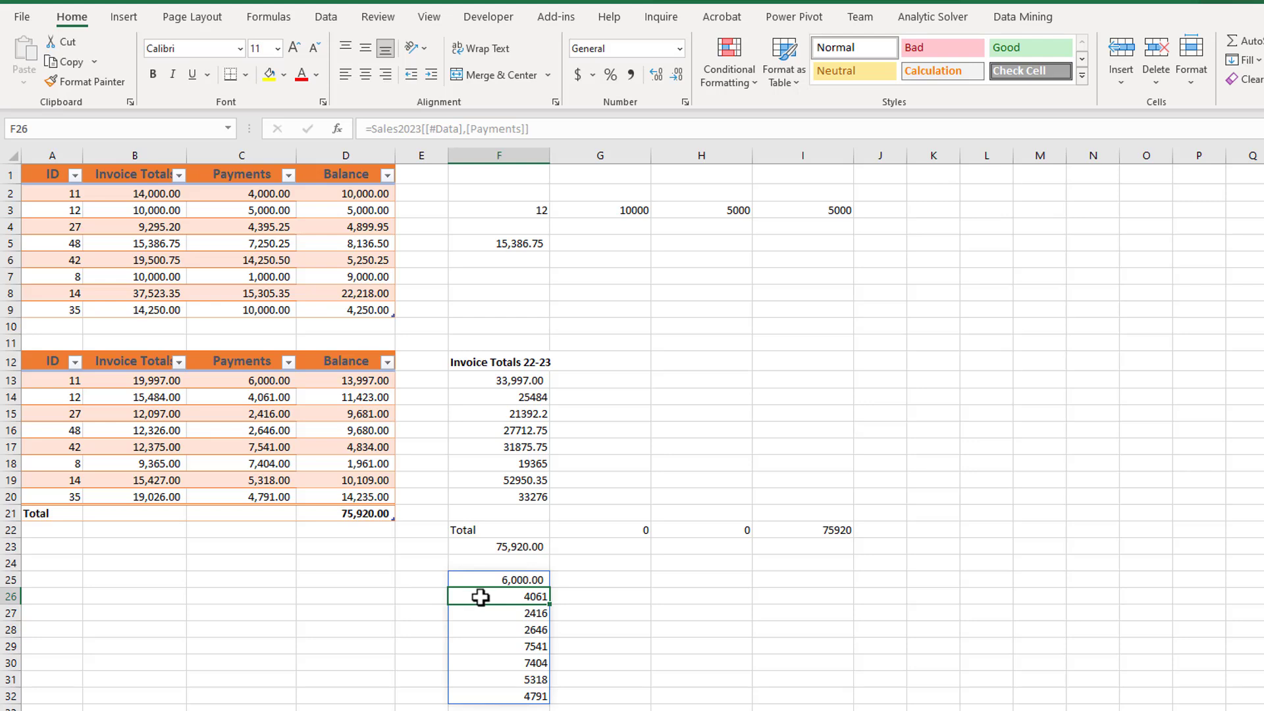
Apply the Comma style to the returned payment values in F26:F32.
{"action": "left_click_drag", "start_coordinate": [479, 596], "coordinate": [487, 694]}
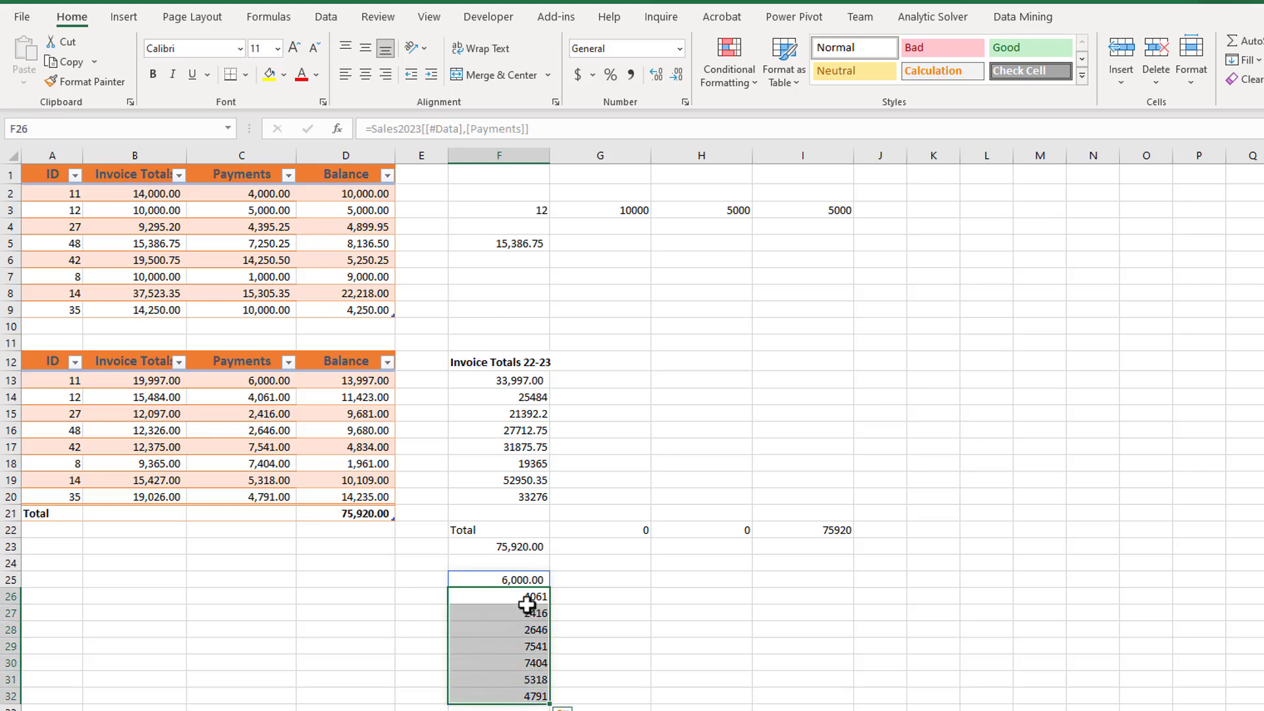
{"action": "left_click", "coordinate": [630, 76]}
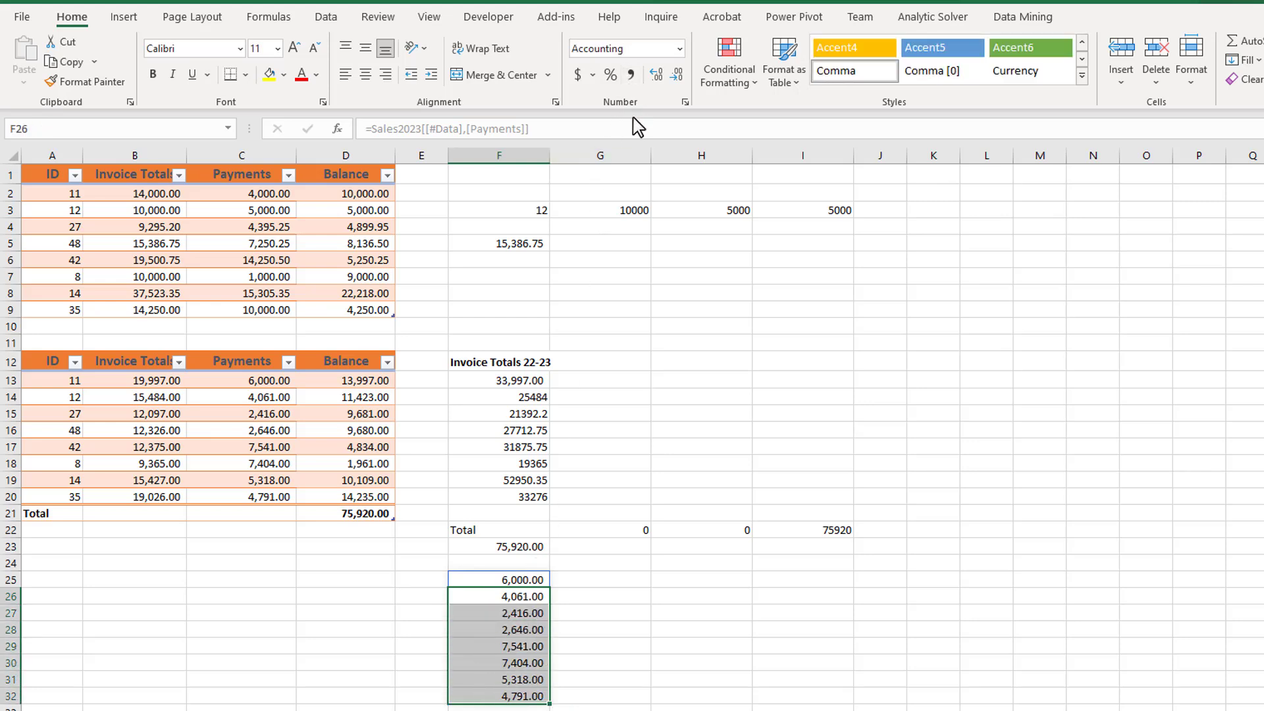
{"action": "left_click", "coordinate": [610, 608]}
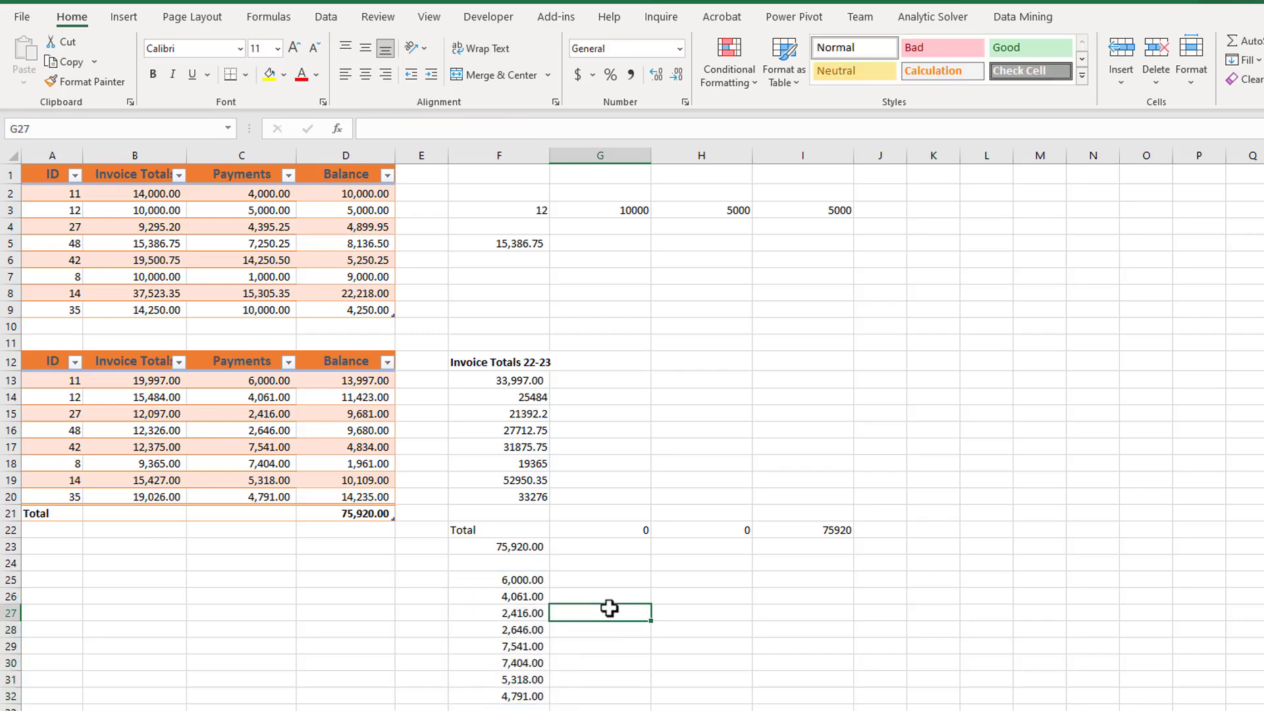